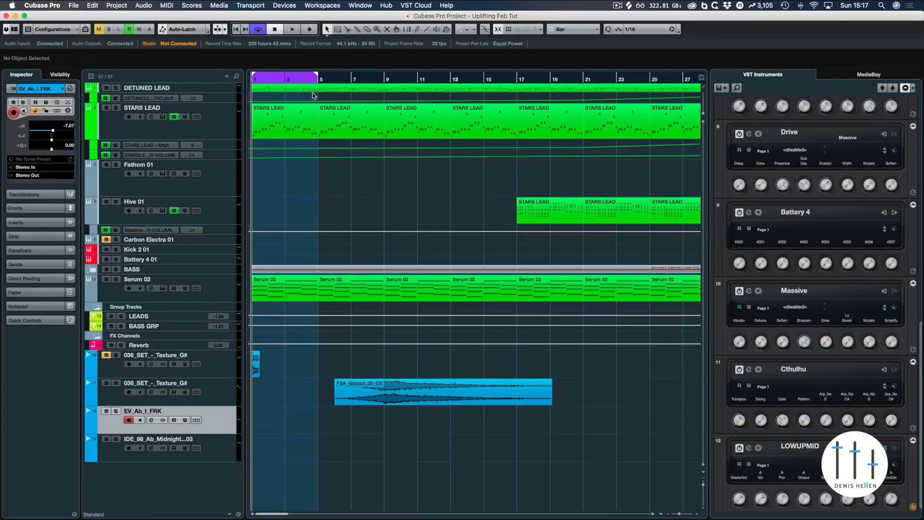
Step: Open the sub part inside the BASS folder in the Key Editor to inspect its notes, then close the editor
key(g)
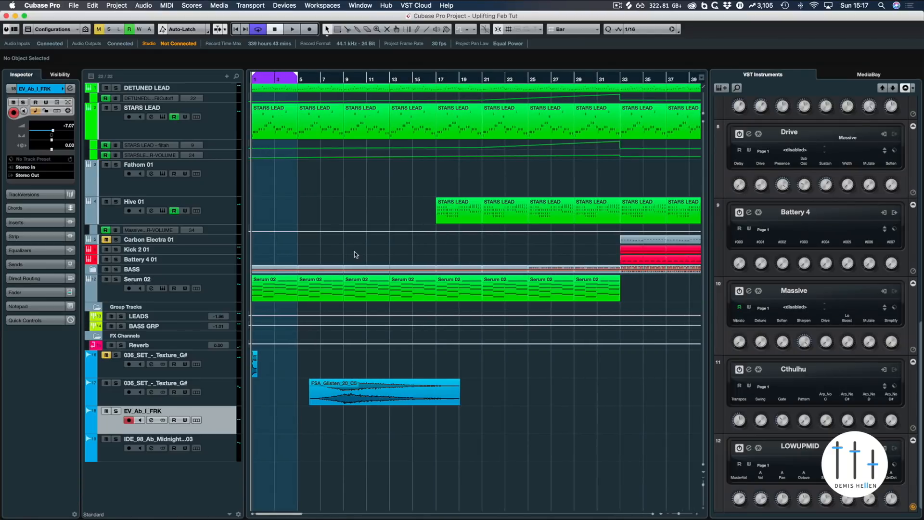
drag(229, 275, 227, 289)
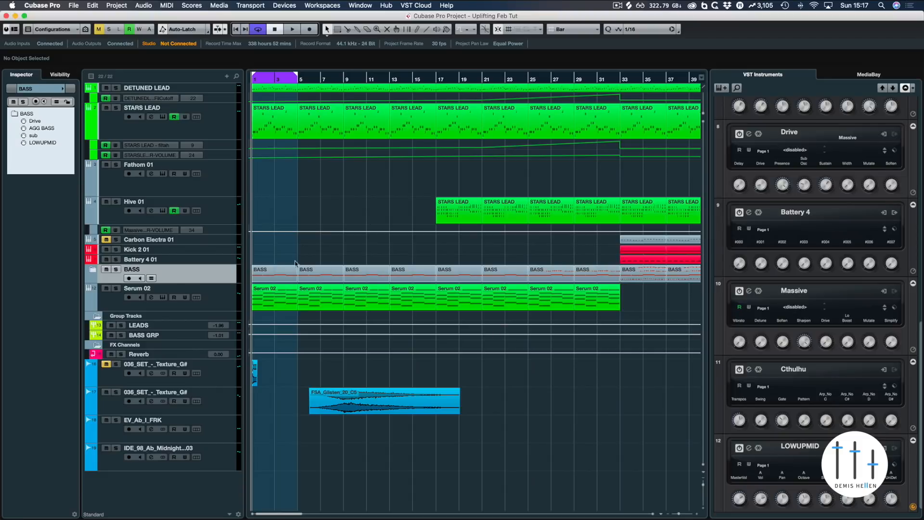
click(277, 270)
double_click(278, 273)
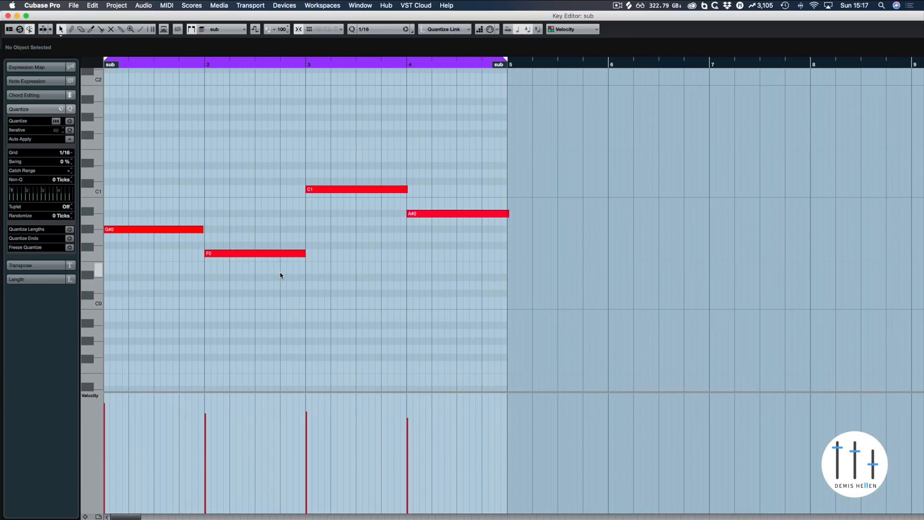
drag(136, 219, 149, 253)
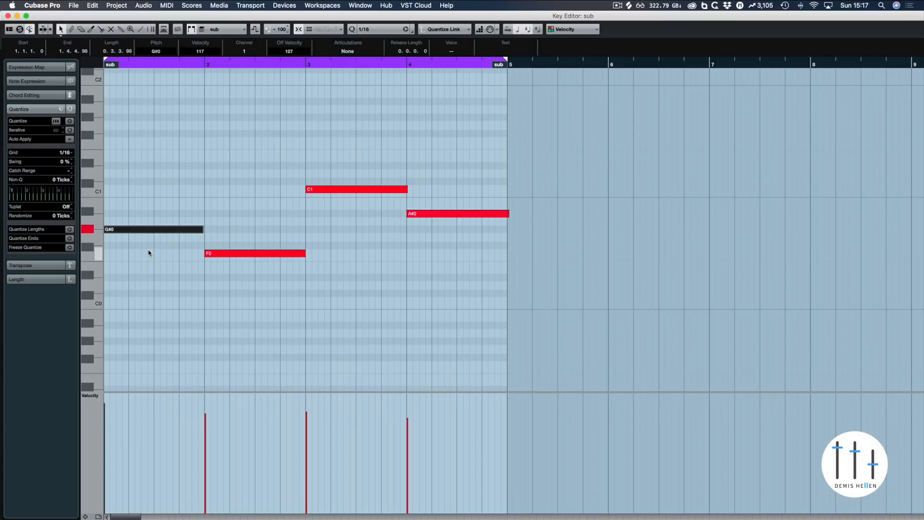
click(152, 192)
key(Escape)
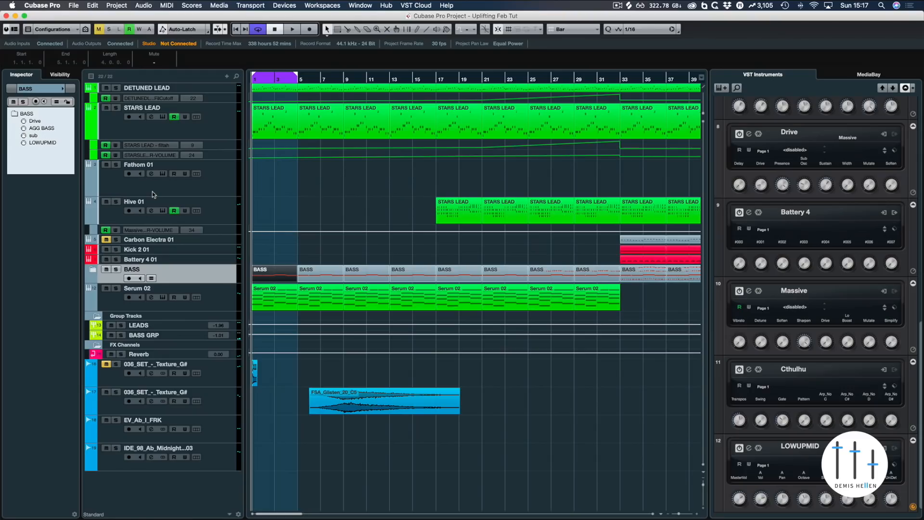
Step: Play the project with the first 036_SET_-_Texture_G# track soloed, then unsolo it
key(g)
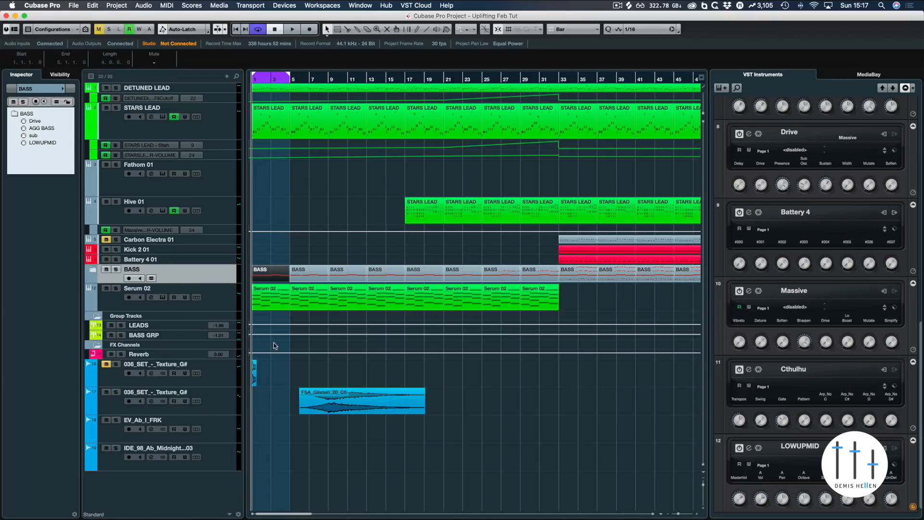
key(h)
key(h)
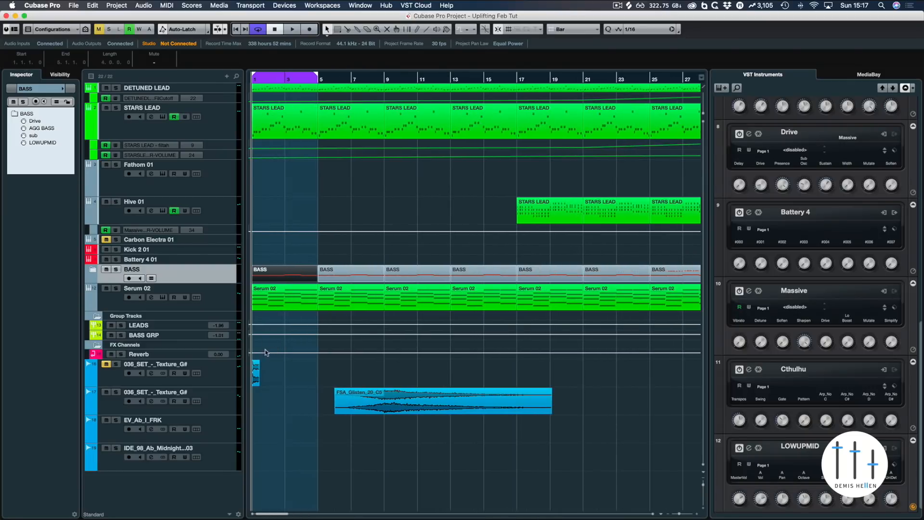
click(256, 368)
click(360, 396)
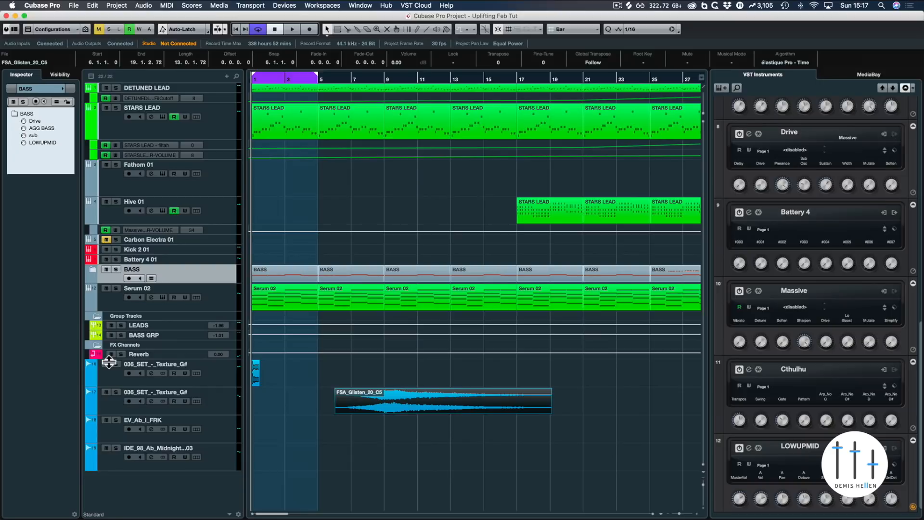
key(space)
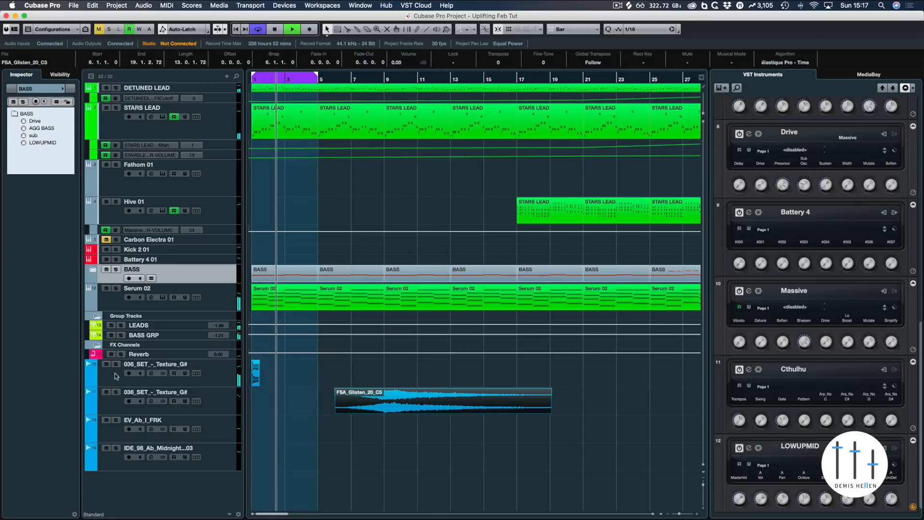
click(116, 364)
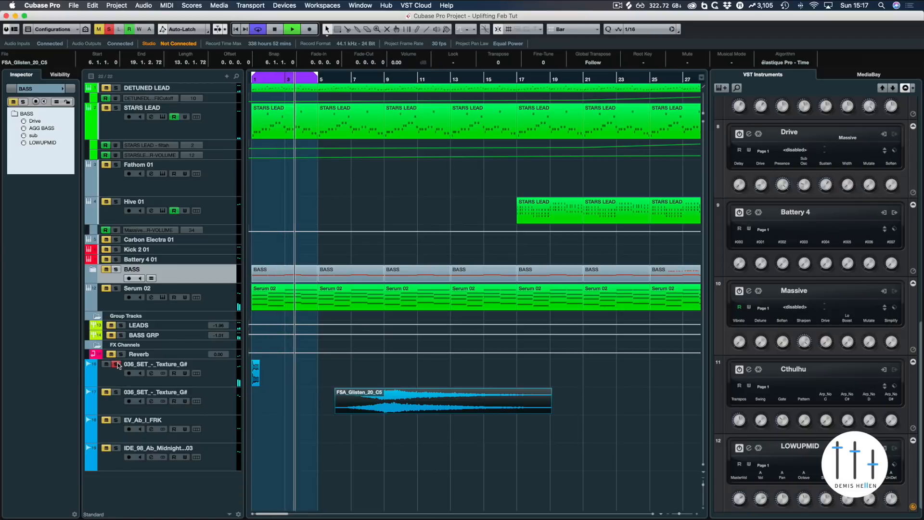
key(space)
click(116, 364)
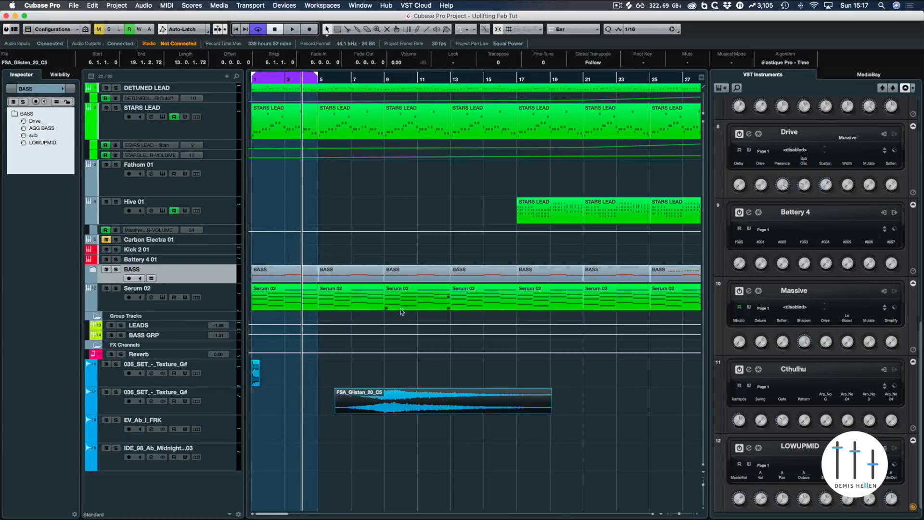
Step: Play the arrangement back from around bar 7 and stop it
click(362, 85)
key(space)
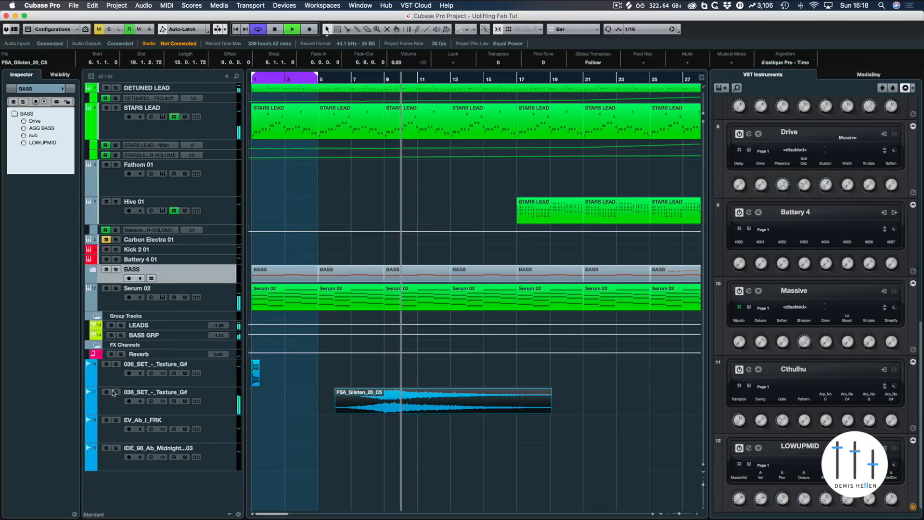
key(space)
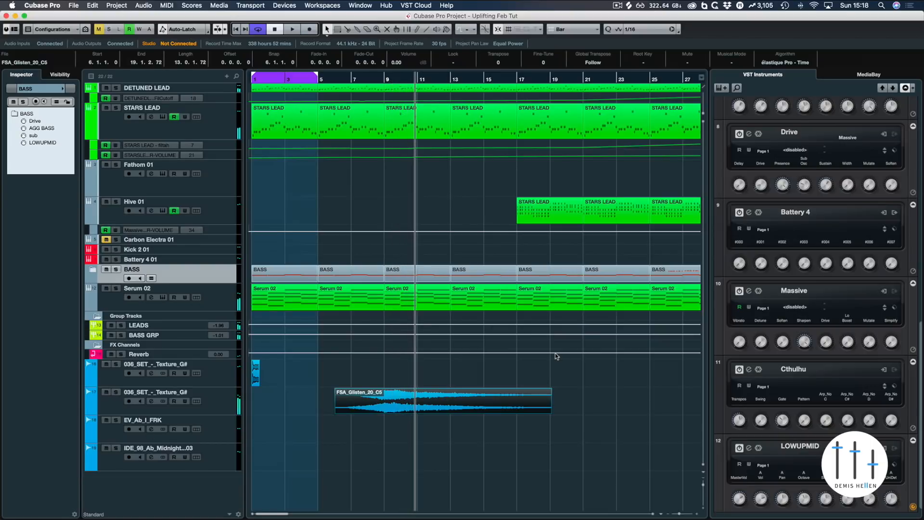
Step: Open the StereoDelay insert on the first texture channel in the MixConsole, then close it and the mixer
key(F3)
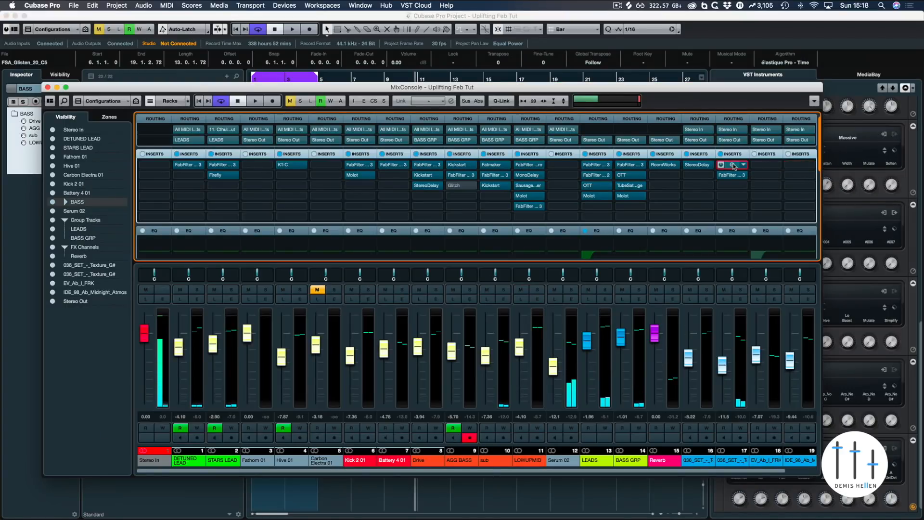
click(733, 165)
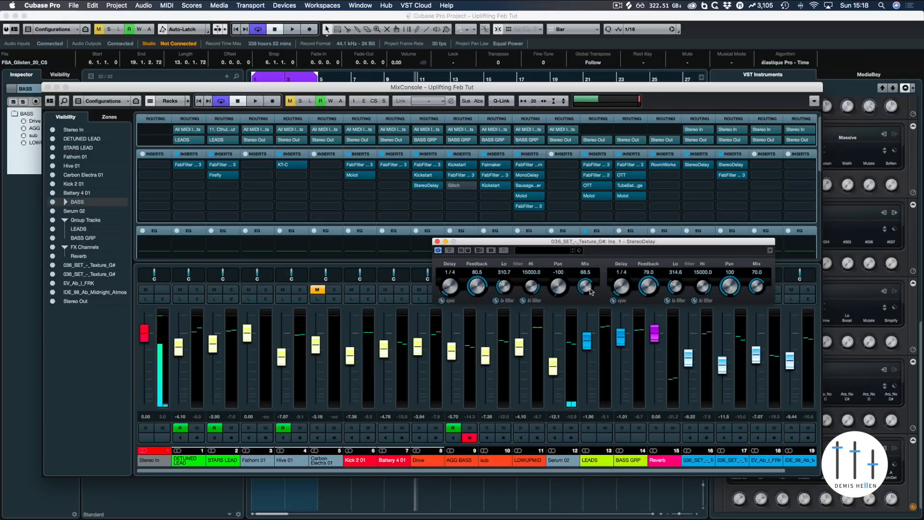
click(437, 242)
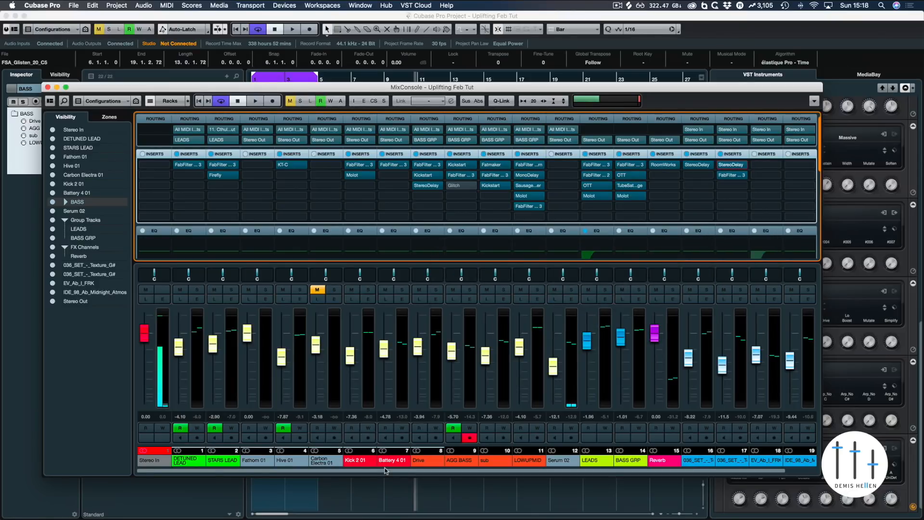
key(F3)
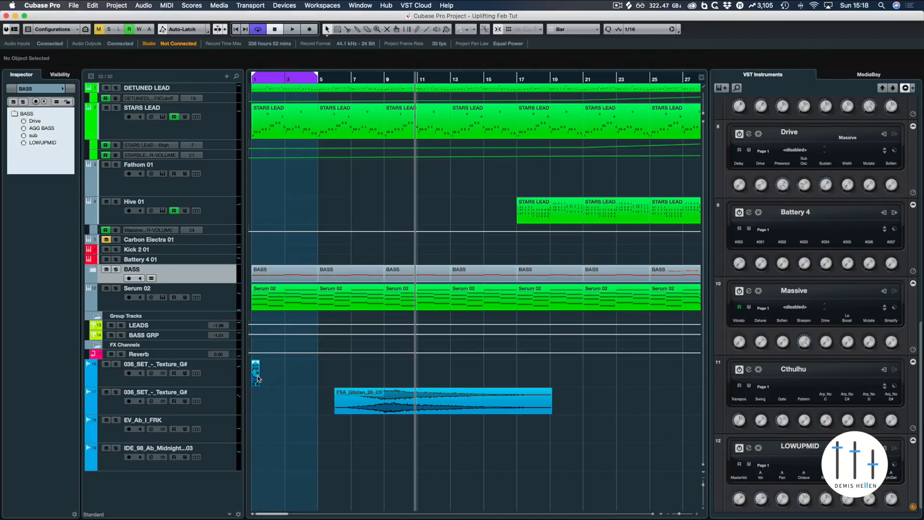
Step: Try extending the first texture clip to bar 5 and undo the resize
drag(255, 380, 335, 388)
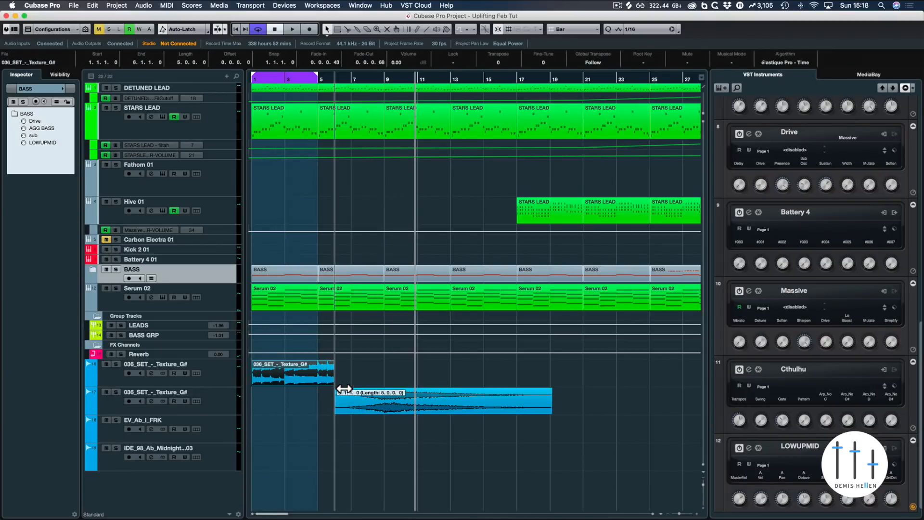
key(super+z)
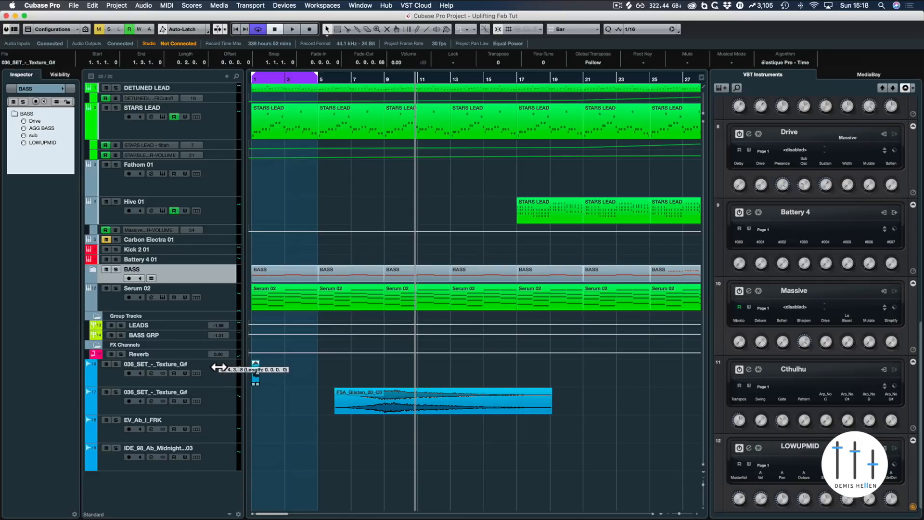
click(290, 379)
click(229, 430)
click(224, 455)
click(222, 428)
click(217, 452)
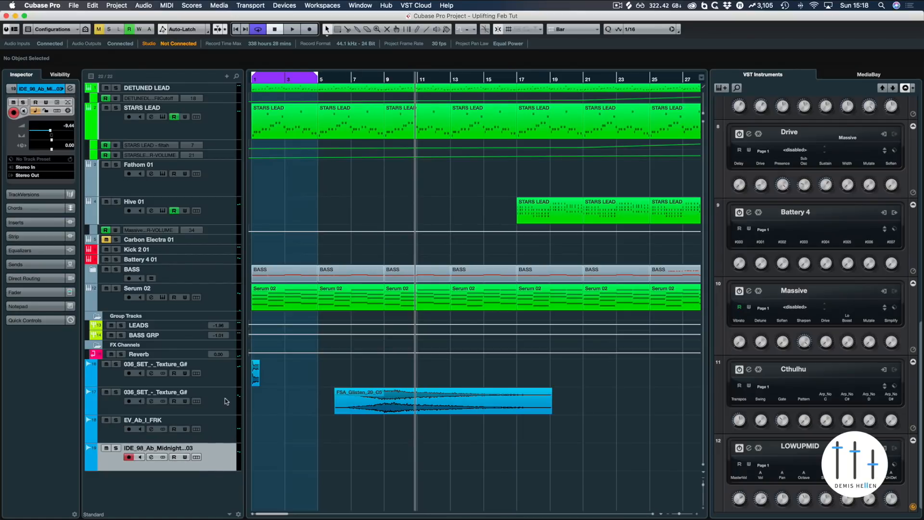
click(217, 425)
Step: Switch to Splice and search the sound library for fx samples filtered to the G# key
key(super+Tab)
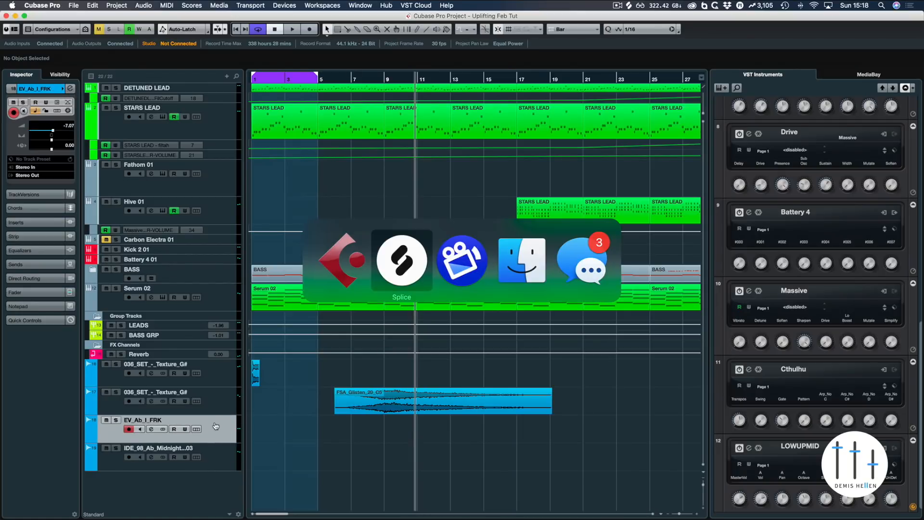
click(451, 159)
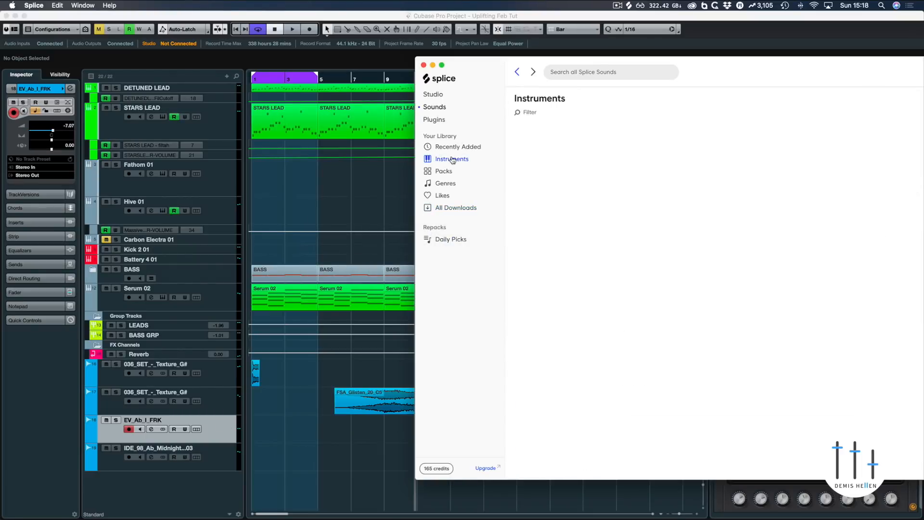
click(435, 120)
click(434, 106)
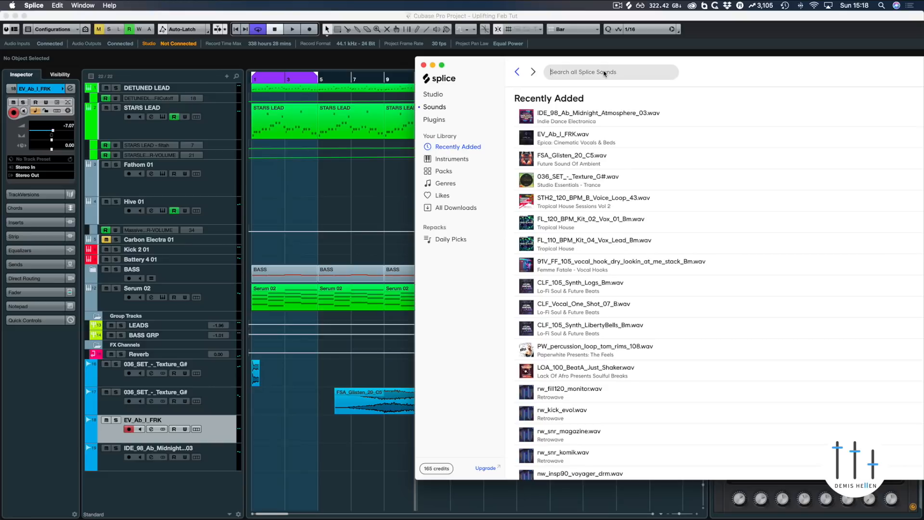
text(fx)
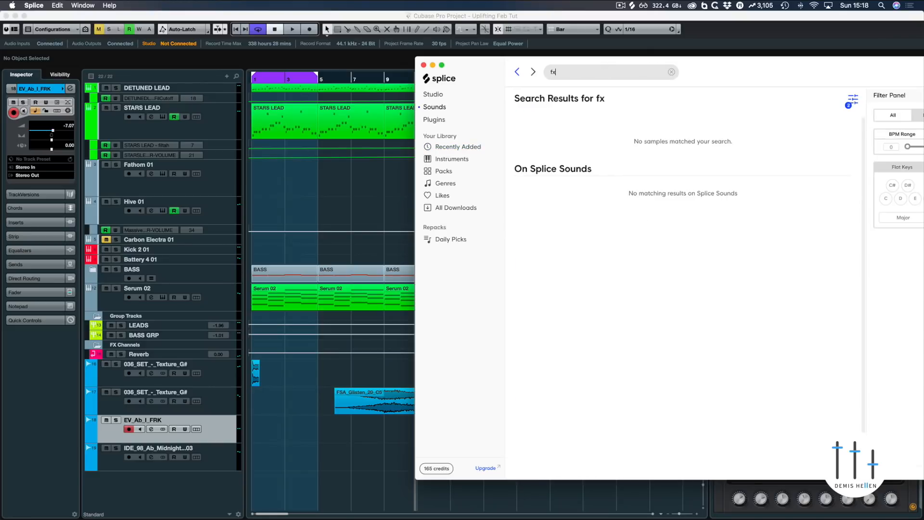
drag(703, 73, 567, 76)
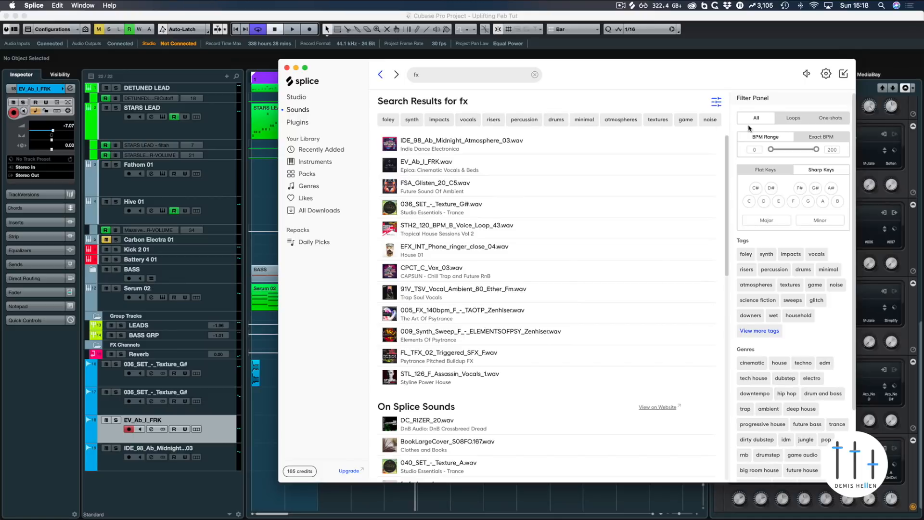
click(816, 189)
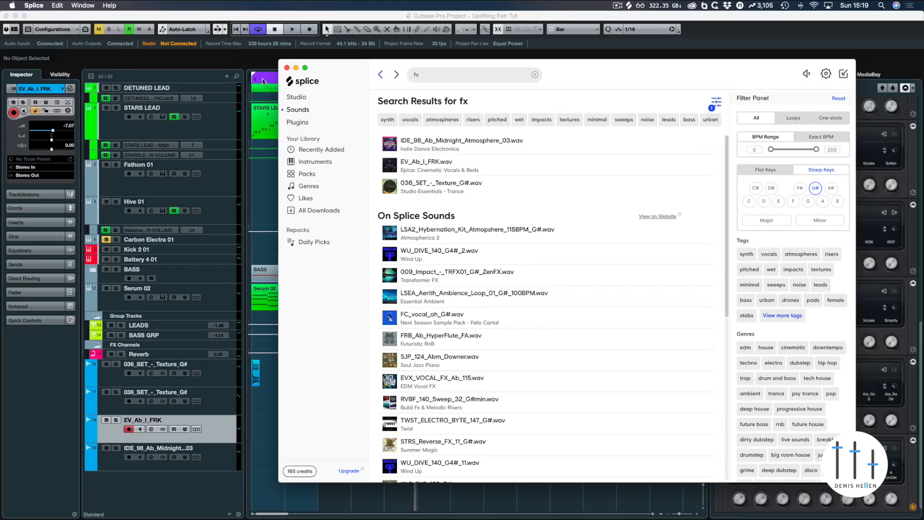
Step: Return to the project, solo the Serum 02 track and start playback
click(276, 186)
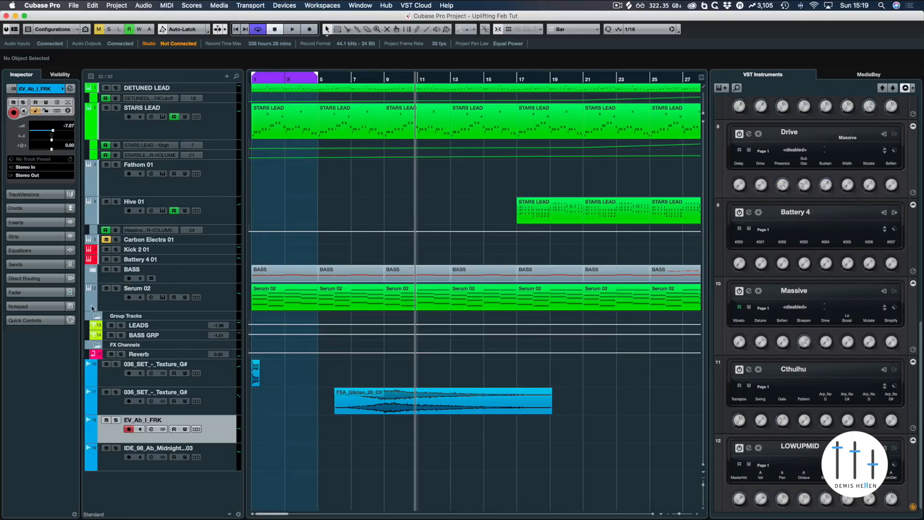
click(116, 288)
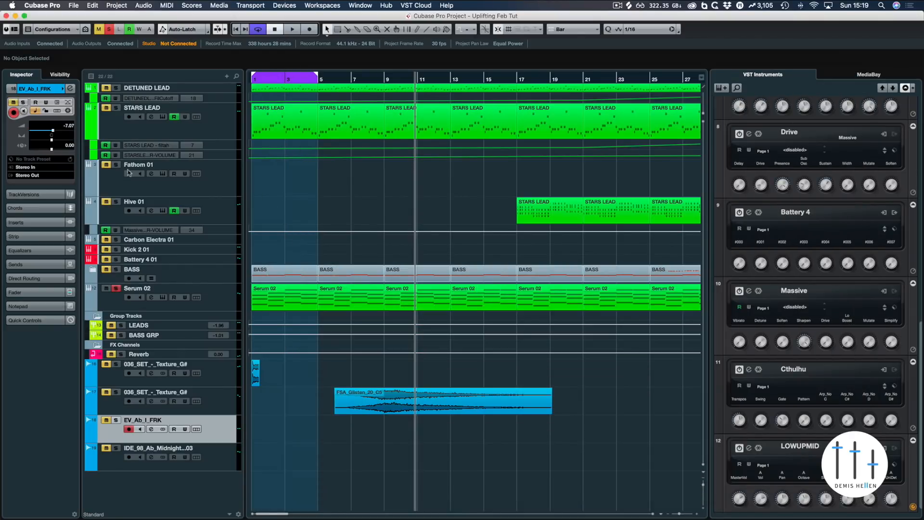
click(118, 290)
key(space)
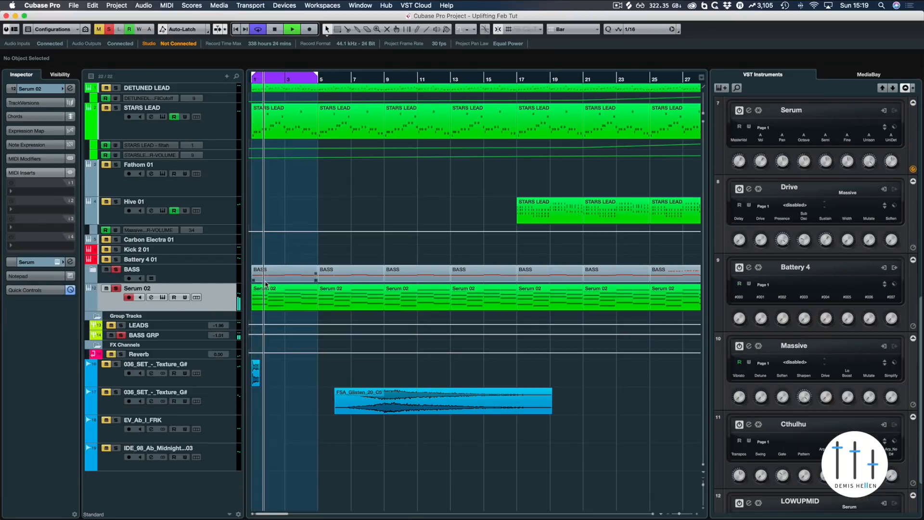
Step: Switch to Splice and audition the G# fx search results one after another
key(super+Tab)
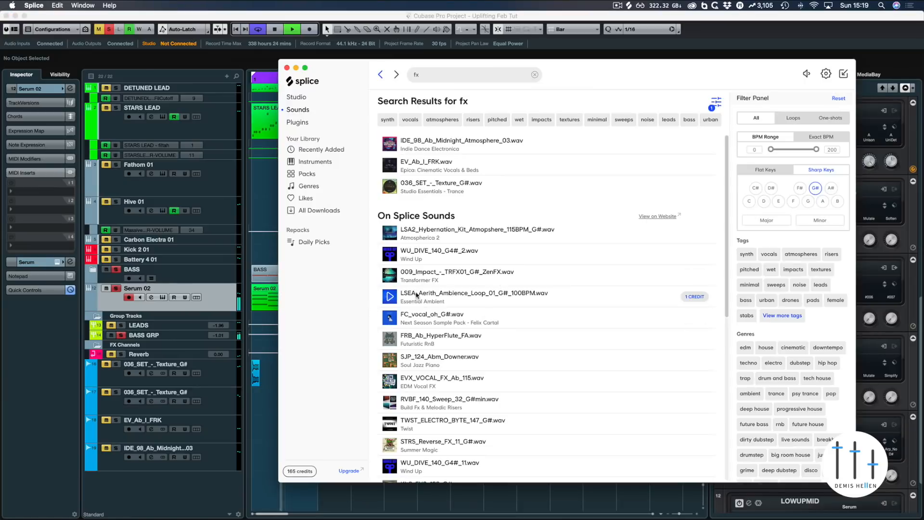
click(391, 275)
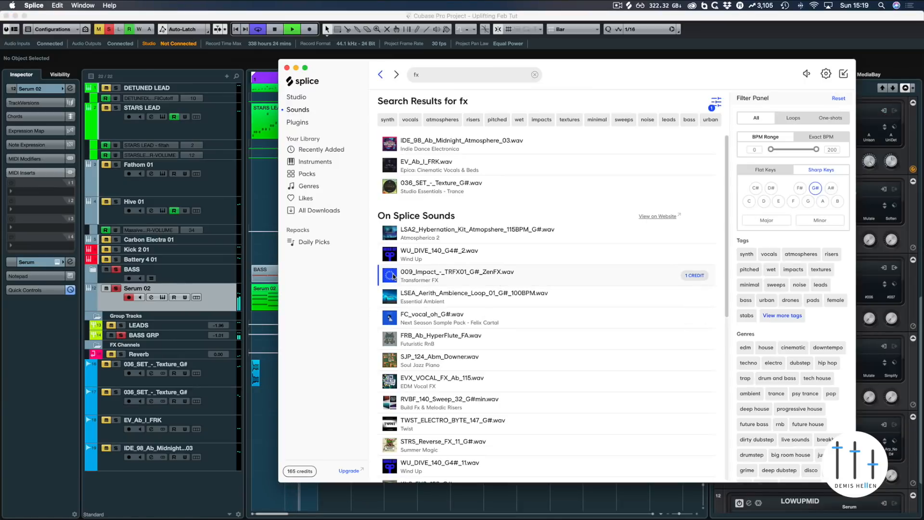
key(Down)
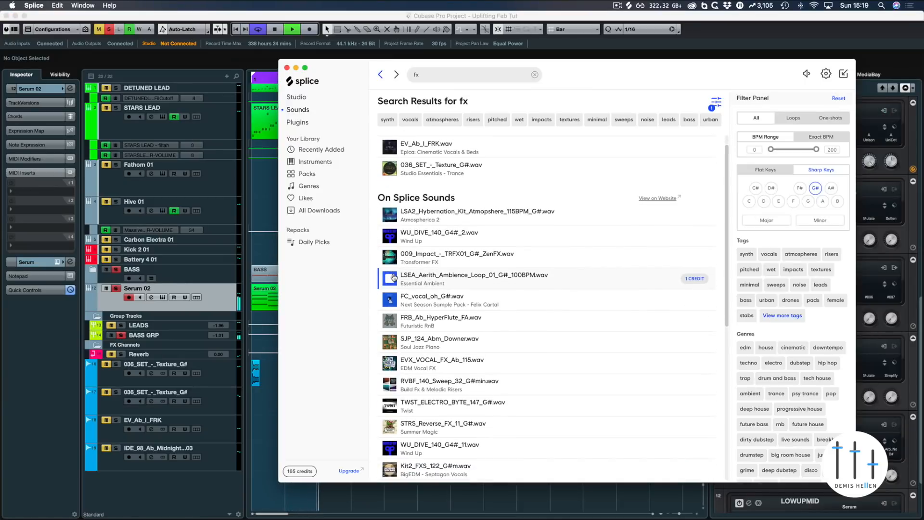
key(Down)
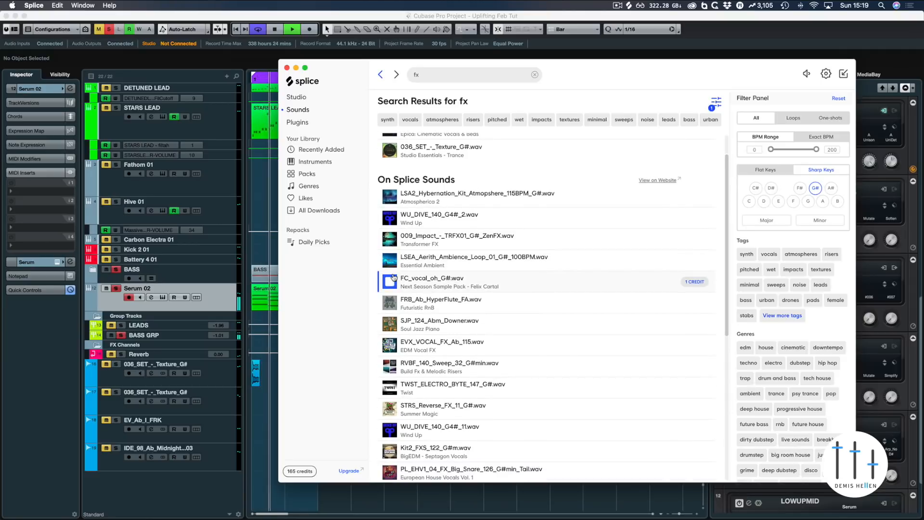
key(Down)
key(Down)
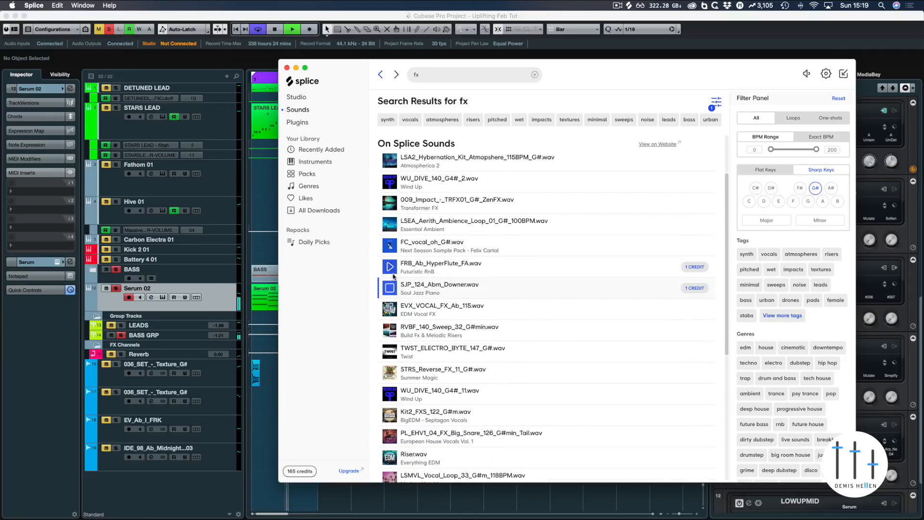
key(Down)
key(Down)
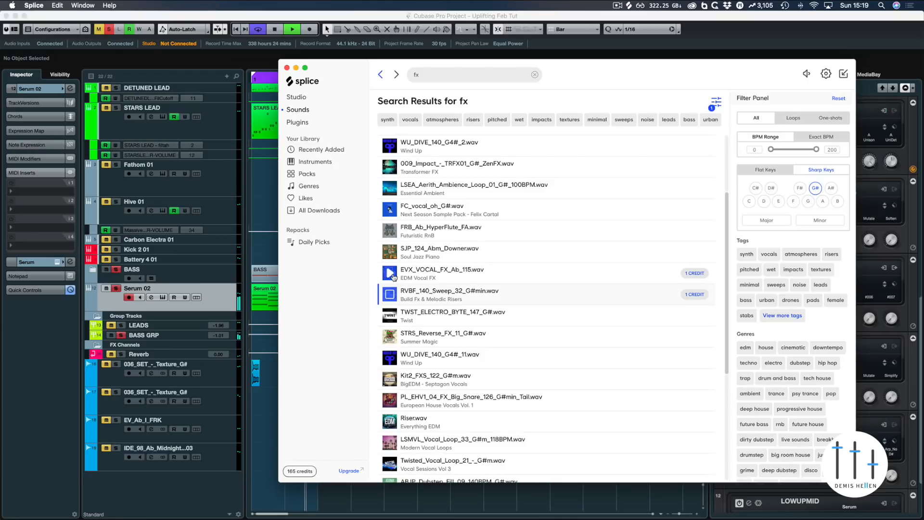
key(Down)
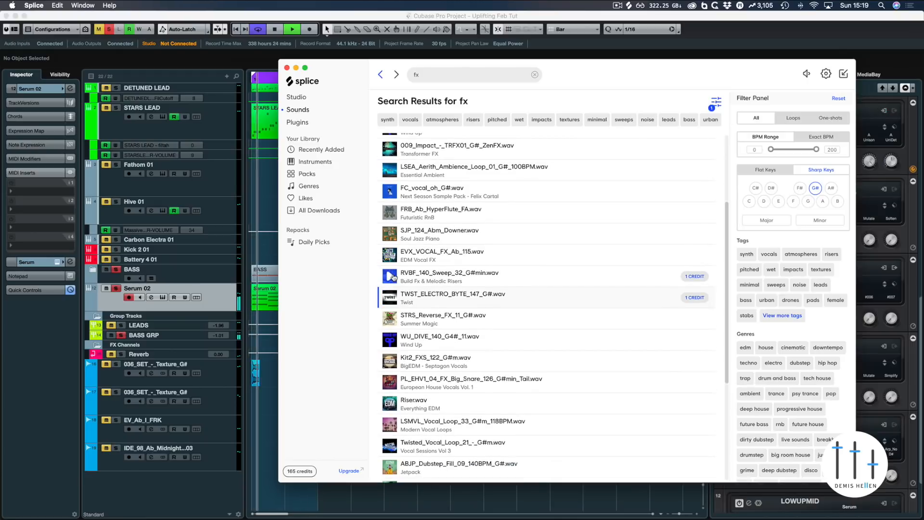
key(Down)
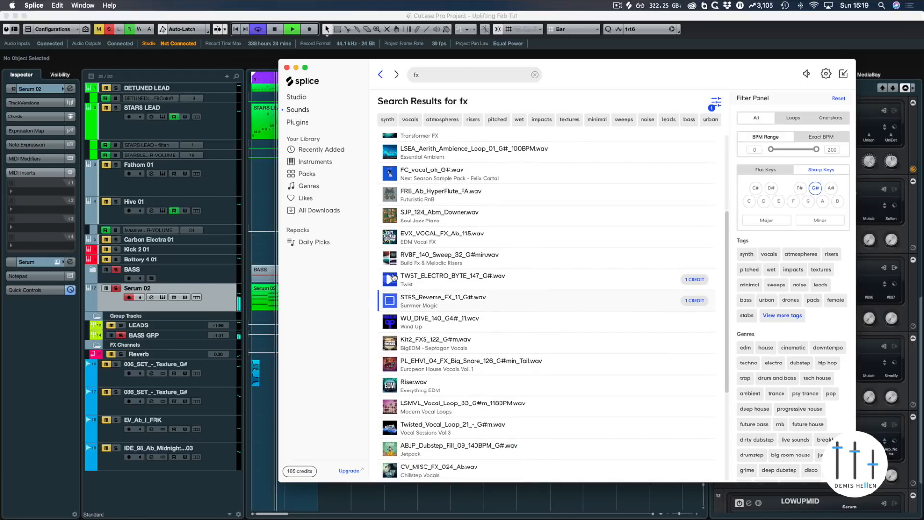
key(Down)
key(Down)
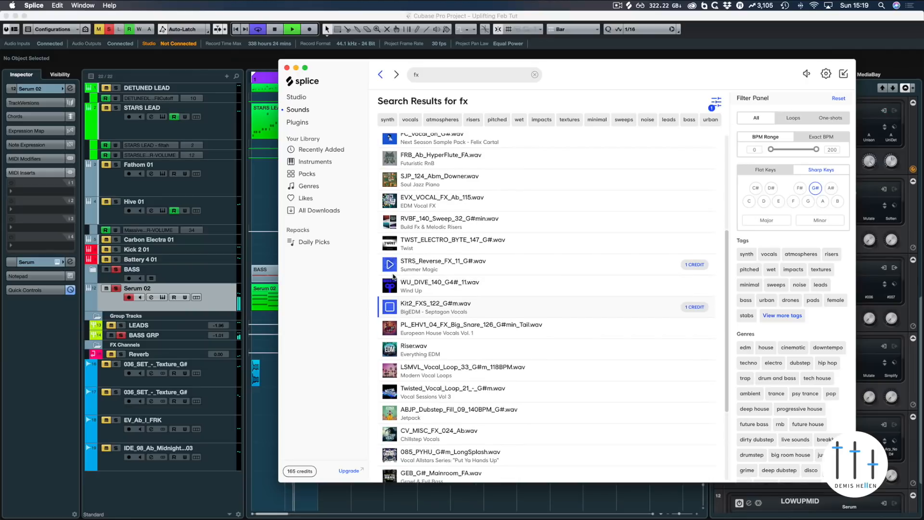
key(Down)
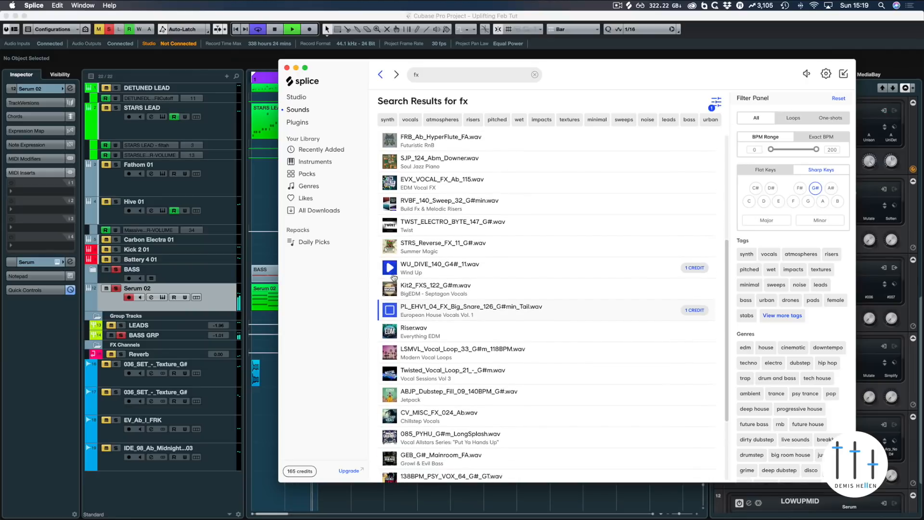
key(Down)
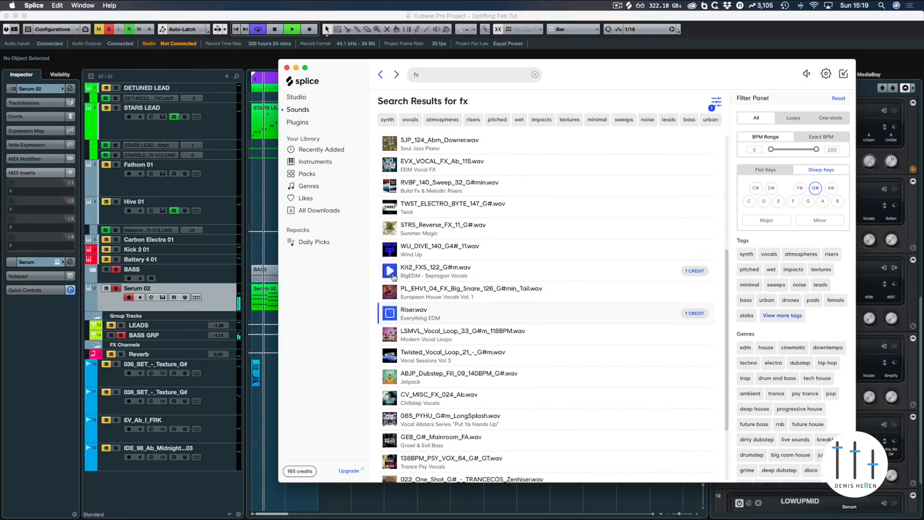
key(Down)
key(Down)
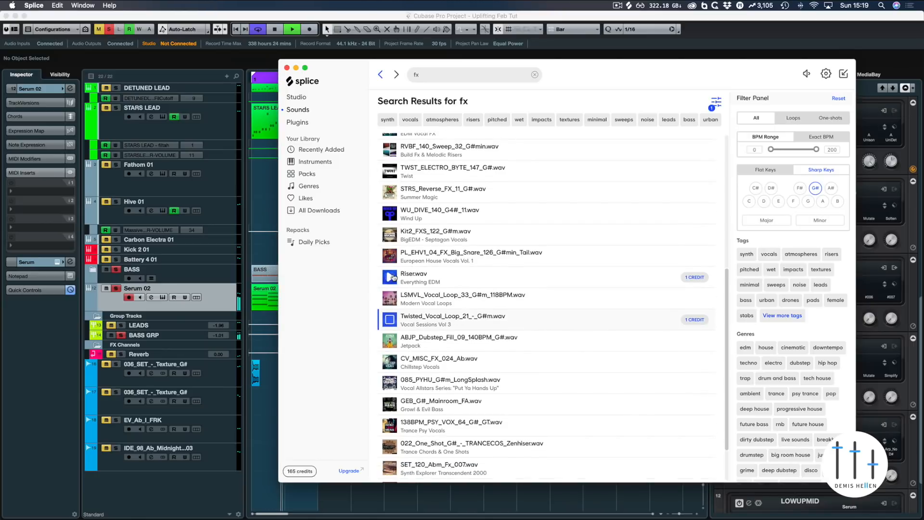
key(Down)
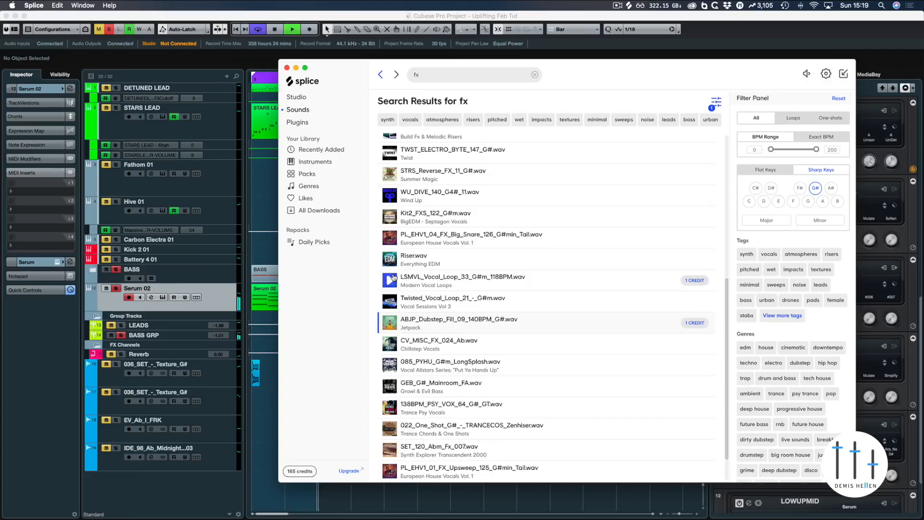
key(Down)
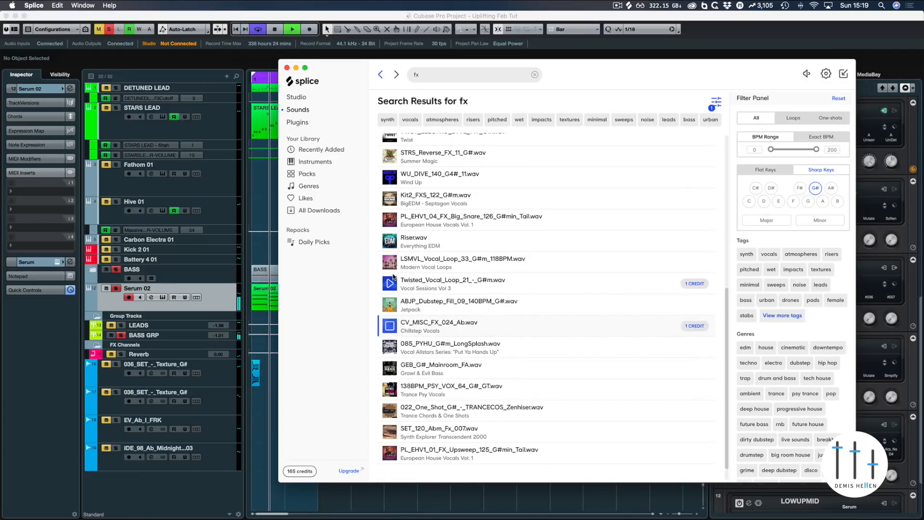
key(Up)
key(Down)
key(Down)
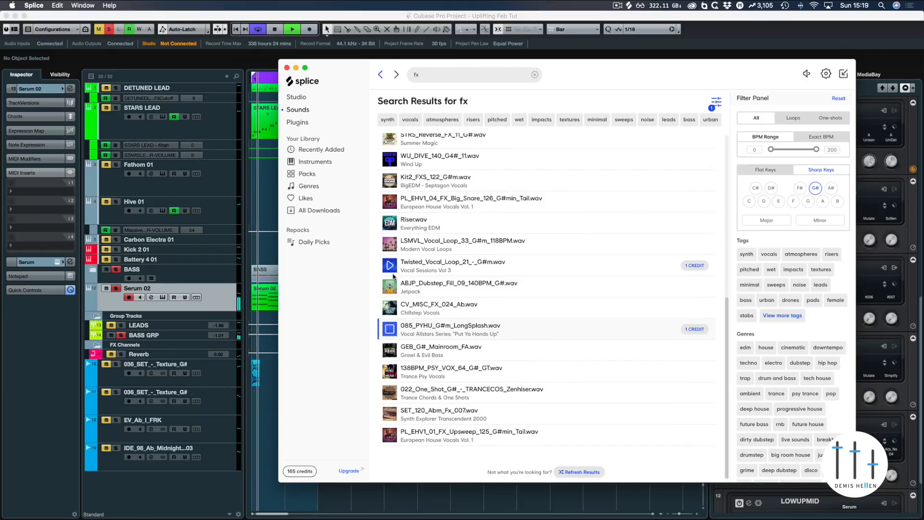
key(Down)
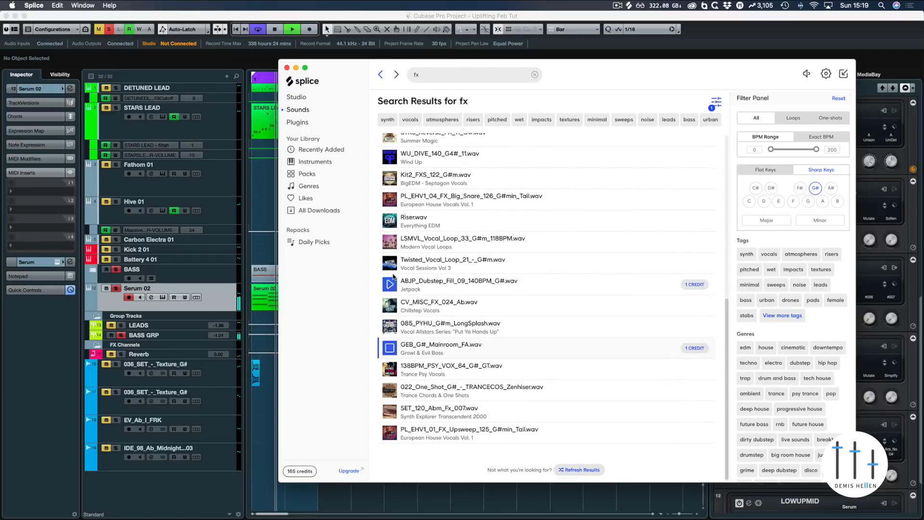
key(Down)
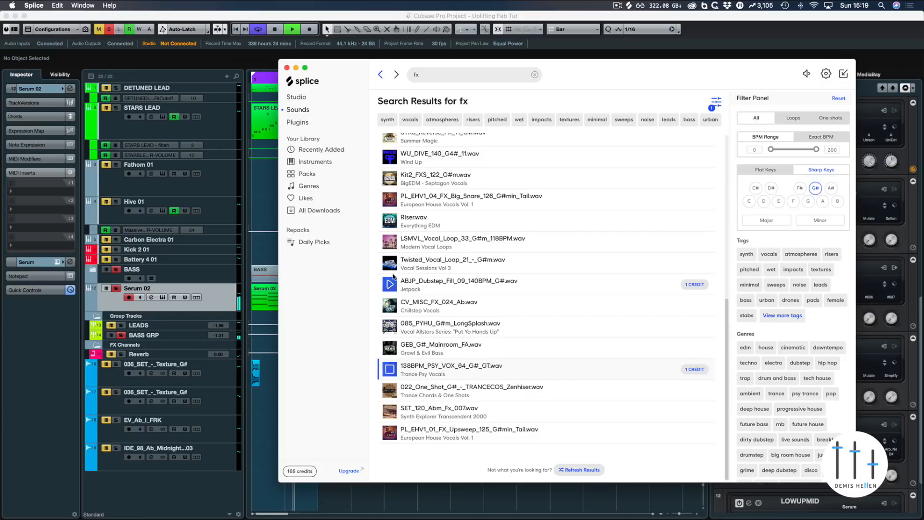
key(Down)
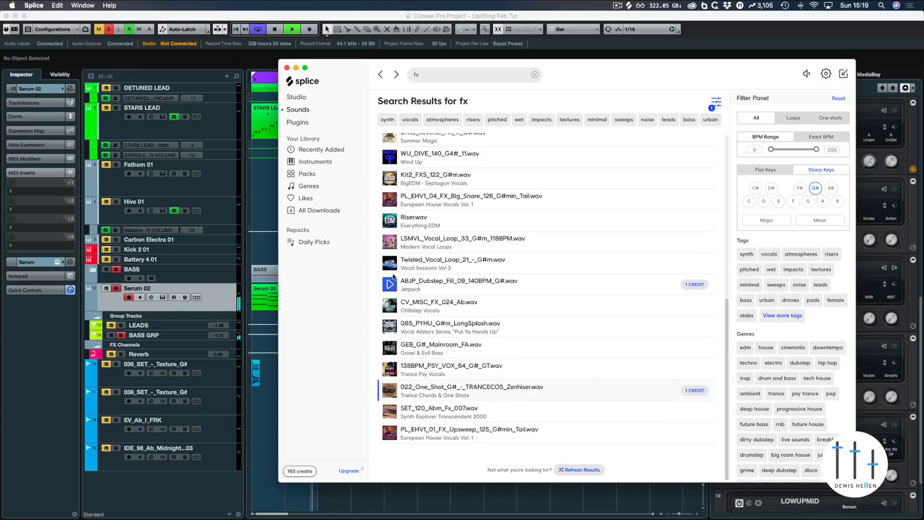
key(Down)
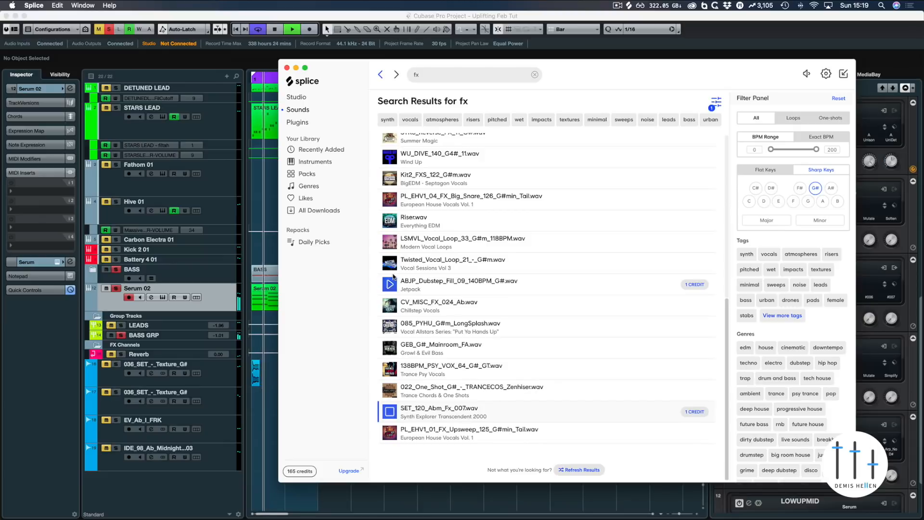
key(Down)
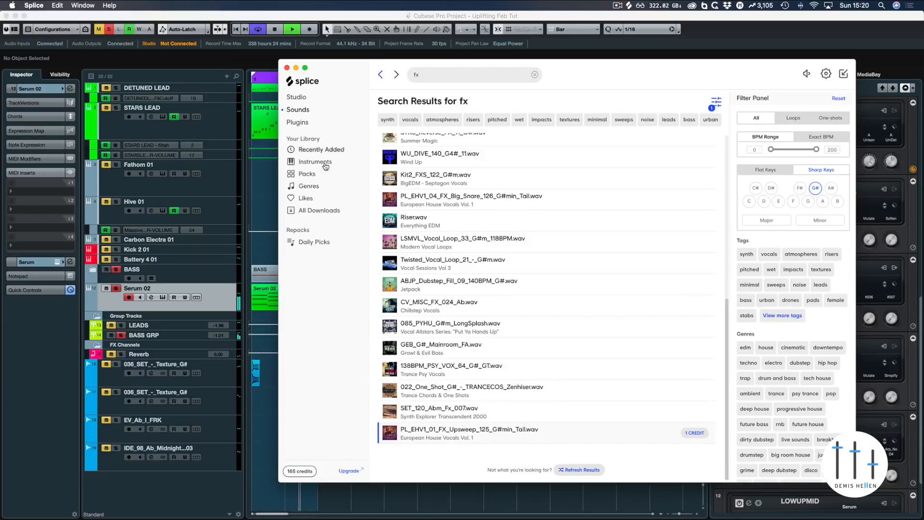
Step: Drag the IDE_98_Ab_Midnight_Atmosphere_03 and EV_Ab_I_FRK samples from Splice's downloads onto their project tracks at bar 1
click(318, 211)
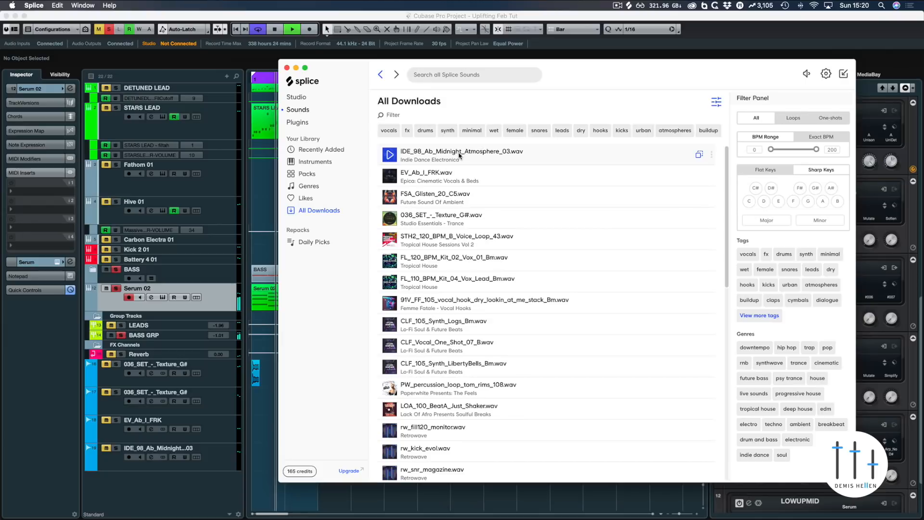
drag(461, 157, 257, 452)
drag(258, 453, 259, 454)
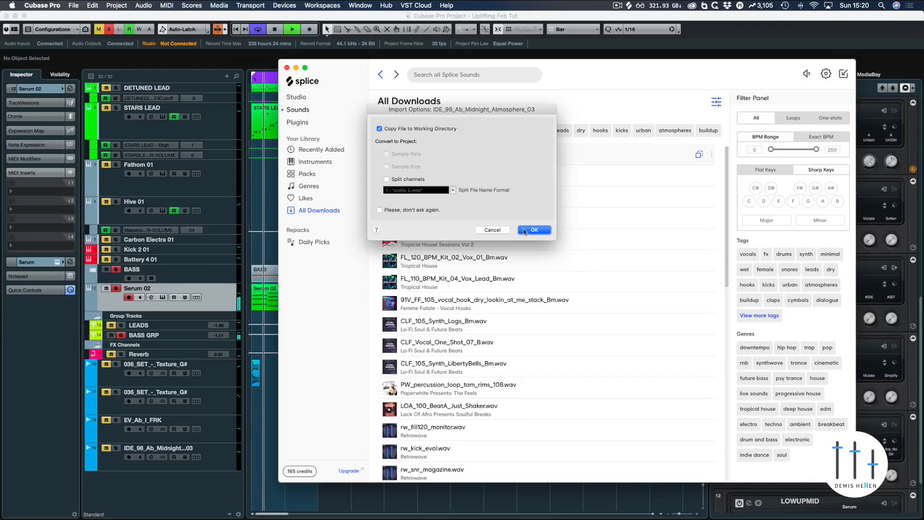
key(Return)
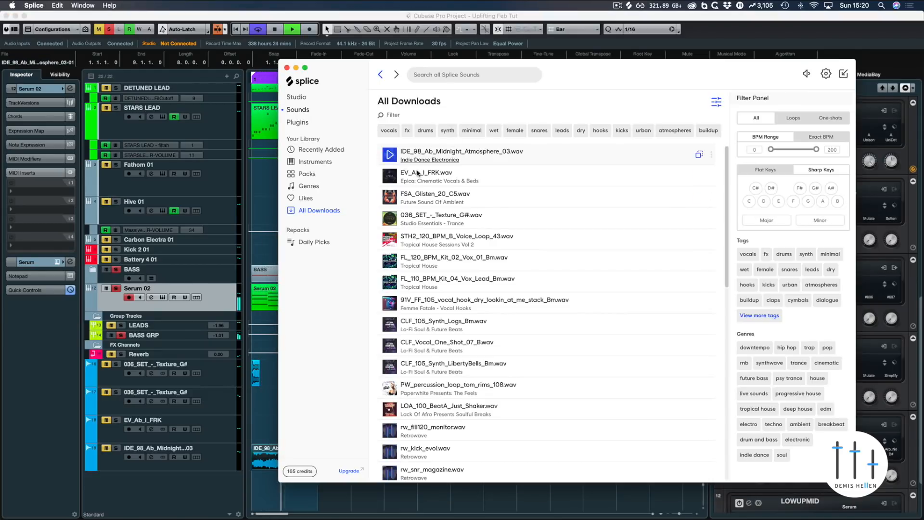
drag(419, 176, 287, 423)
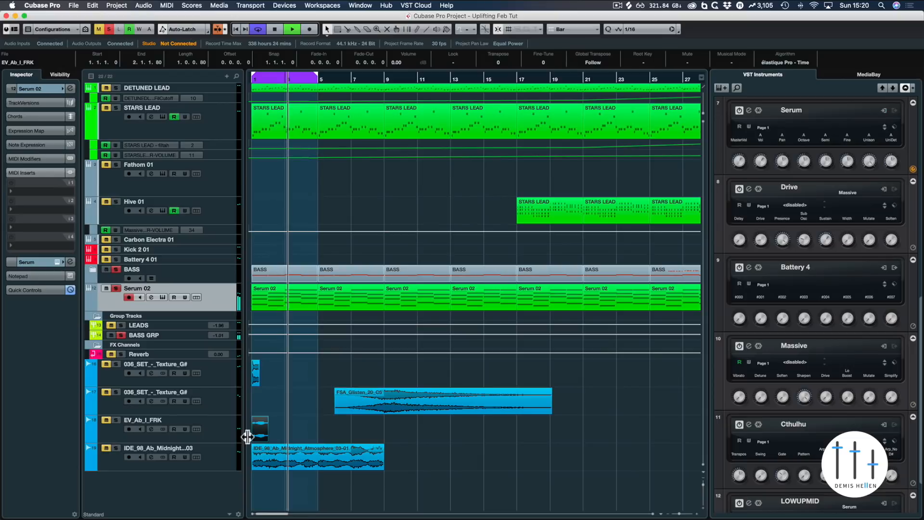
Step: Move the EV_Ab_I_FRK clip to start at bar 2 and audition it with playback
key(space)
scroll(262, 428, up, 5)
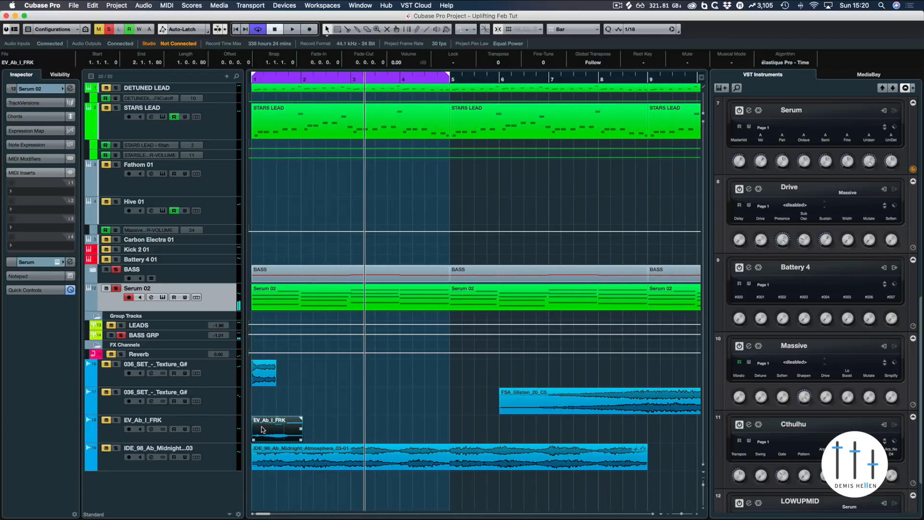
key(space)
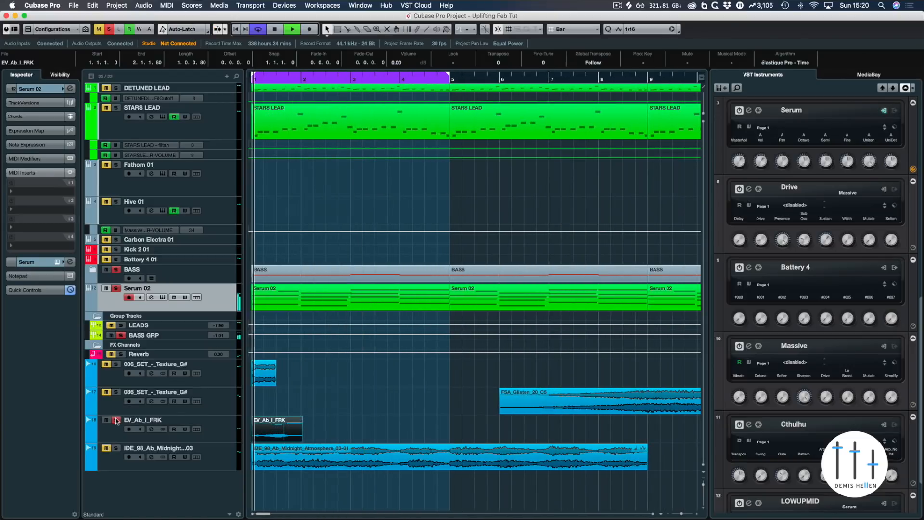
key(space)
drag(278, 431, 328, 429)
key(space)
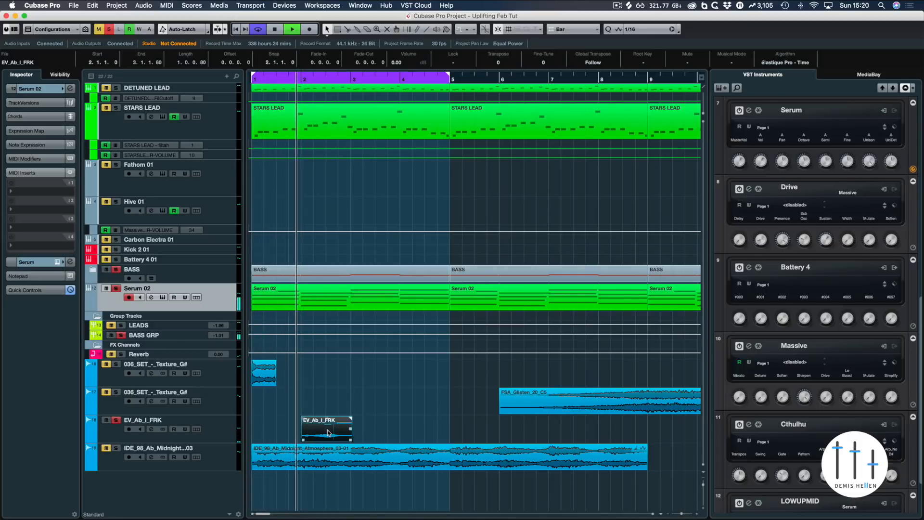
key(space)
Step: Add a StereoDelay insert to the EV_Ab_I_FRK channel in the MixConsole and raise its fader slightly
click(224, 427)
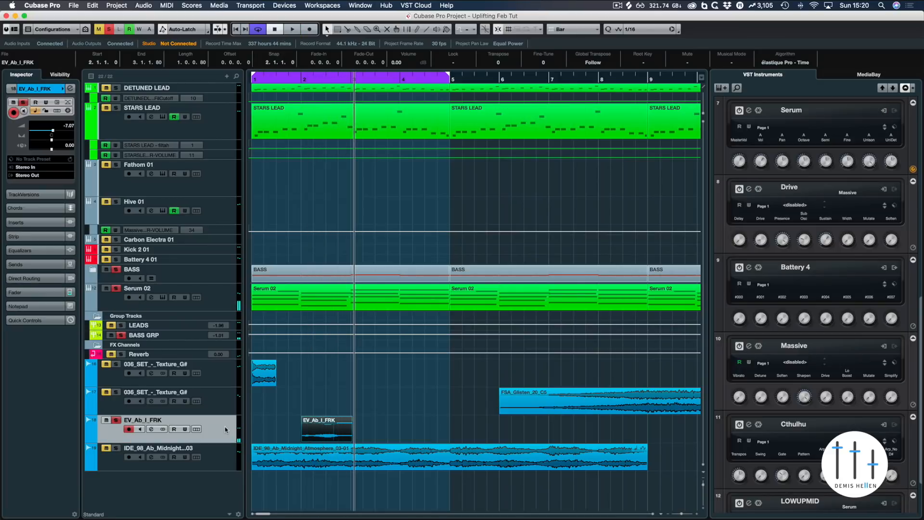
key(F3)
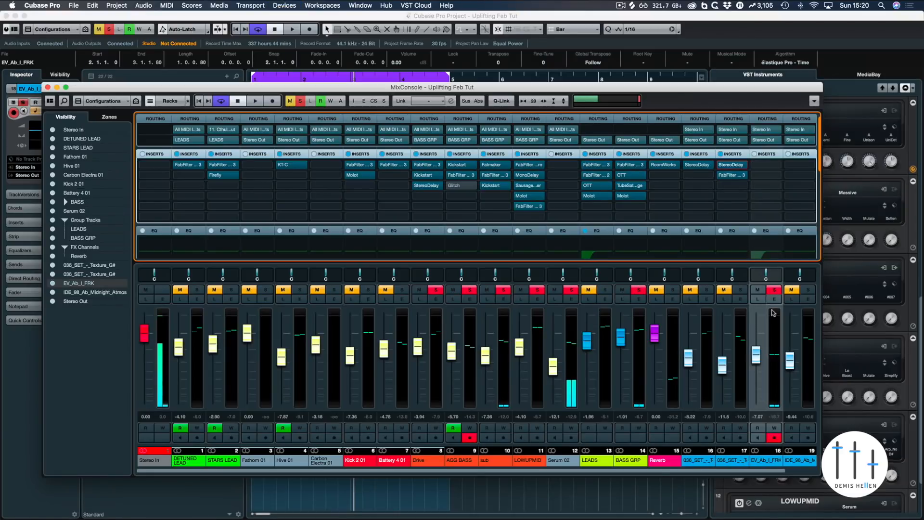
drag(767, 167, 768, 167)
key(space)
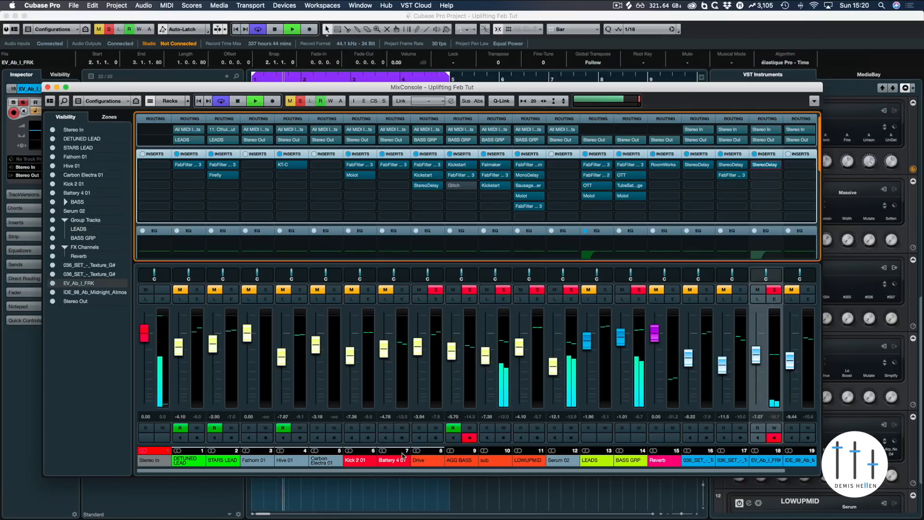
drag(756, 356, 758, 346)
key(F3)
key(space)
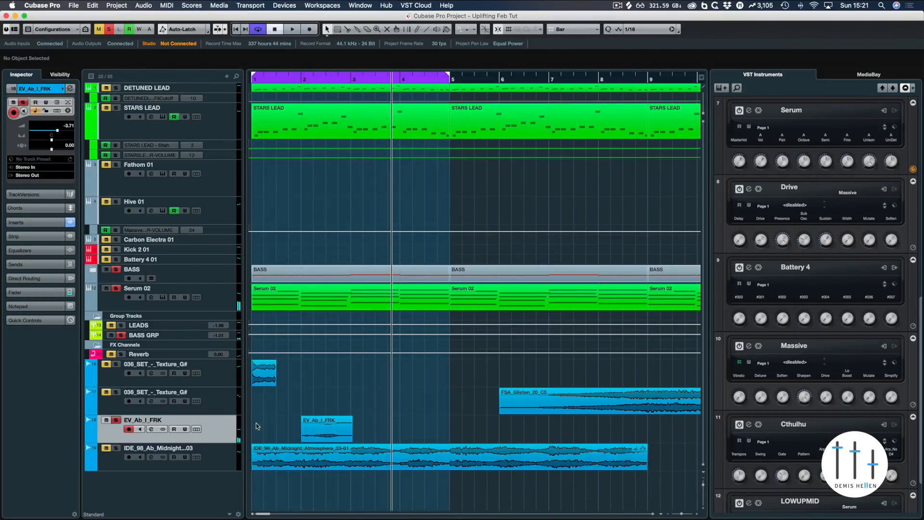
Step: Set the locators to the atmosphere clip, toggle solo on the EV_Ab_I_FRK track and play from the start
click(437, 459)
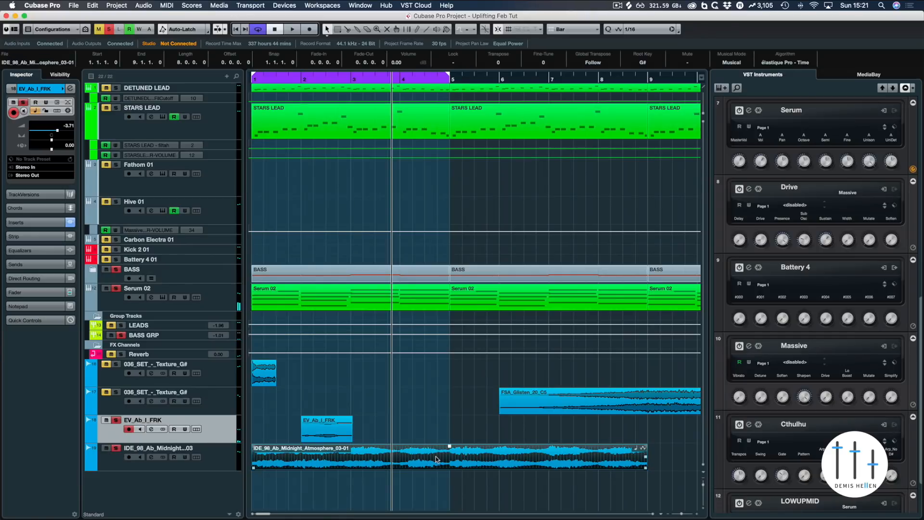
key(p)
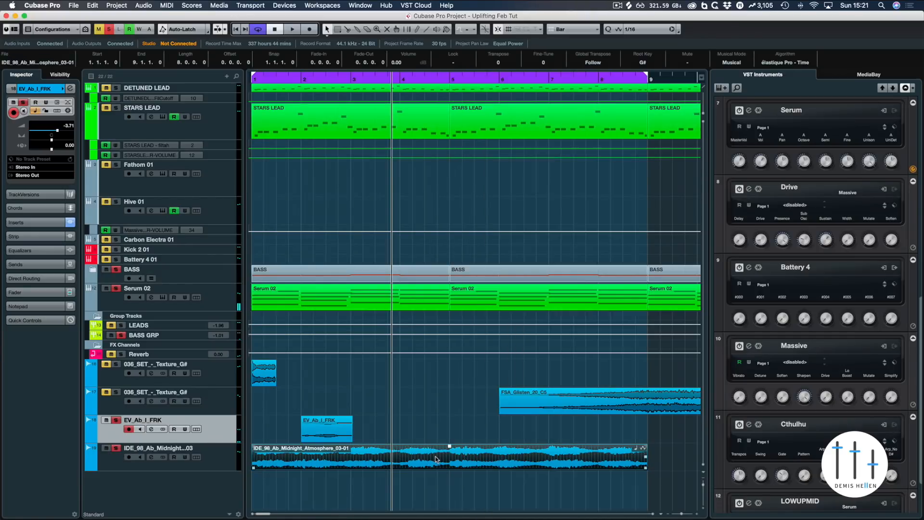
click(116, 420)
key(Home)
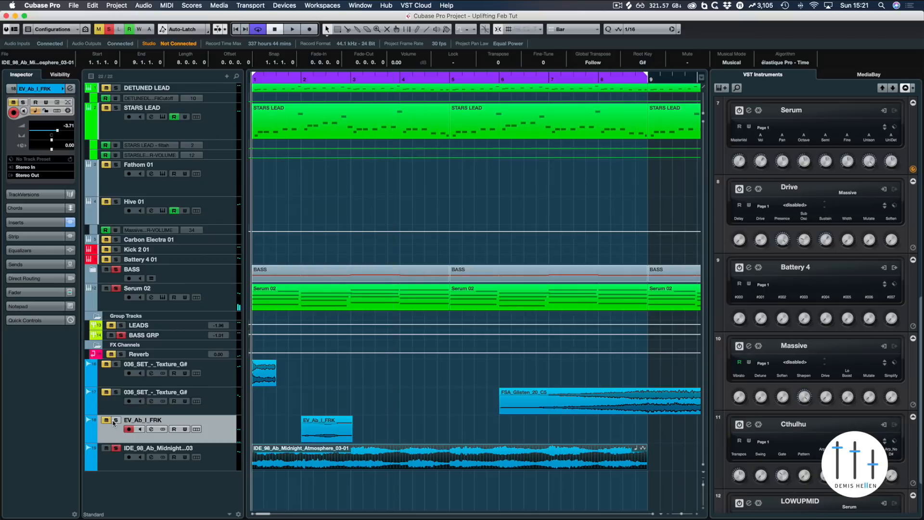
key(space)
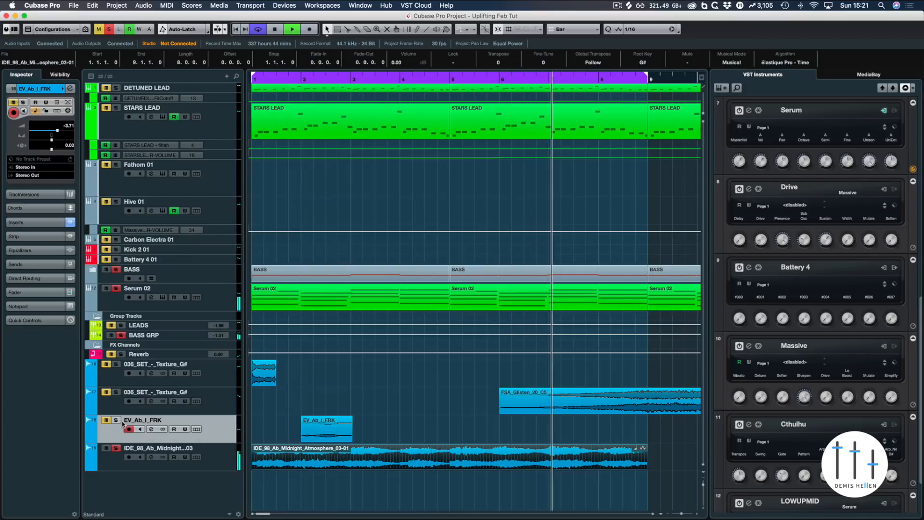
Step: Zoom out on the timeline, select the atmosphere clip and start playback
key(g)
key(g)
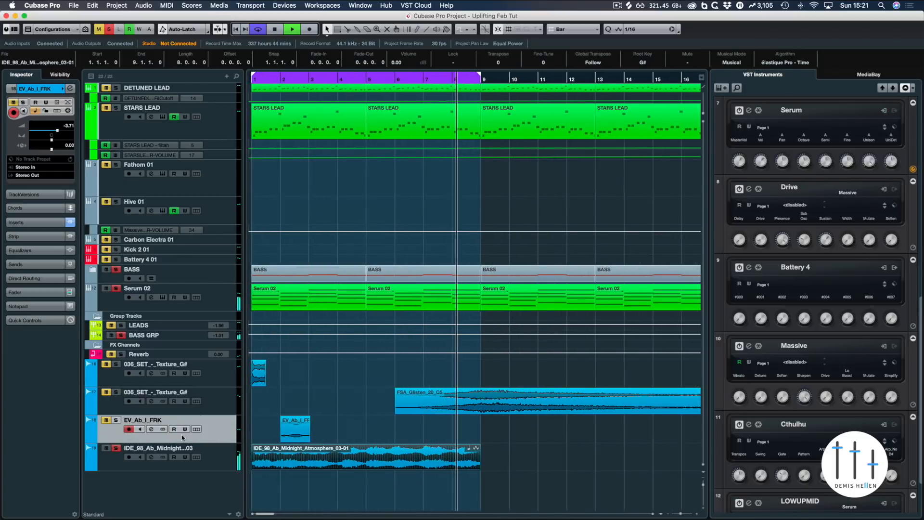
click(302, 451)
key(space)
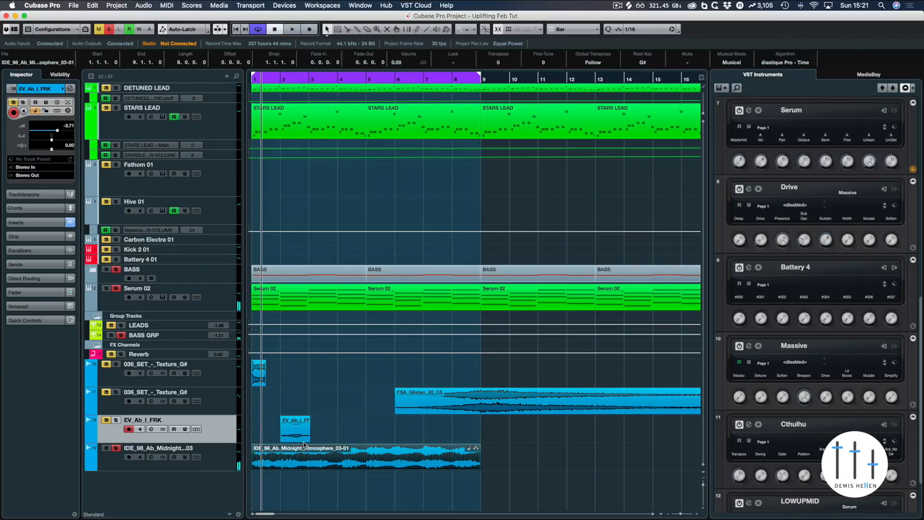
Step: Copy the StereoDelay insert from the EV_Ab_I_FRK channel onto the IDE_98_Ab_Midnight_Atmosphere channel and check its settings
key(F3)
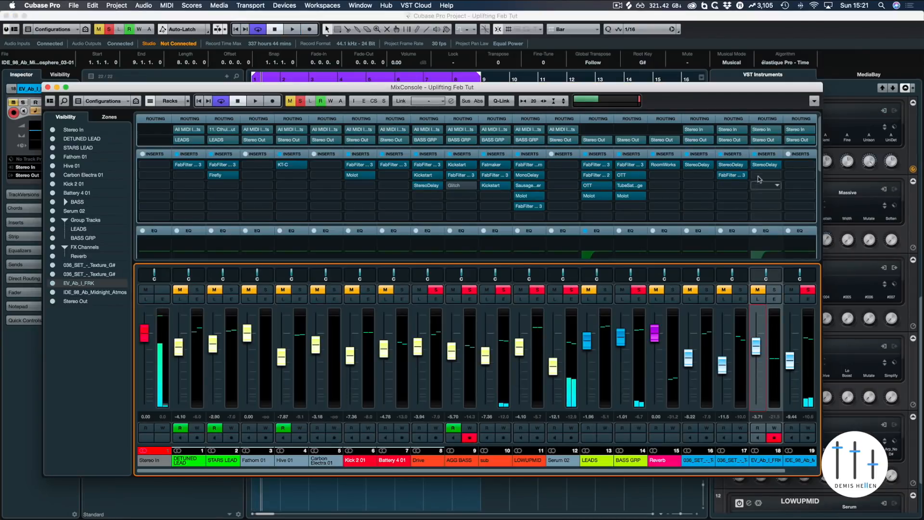
drag(765, 165, 793, 168)
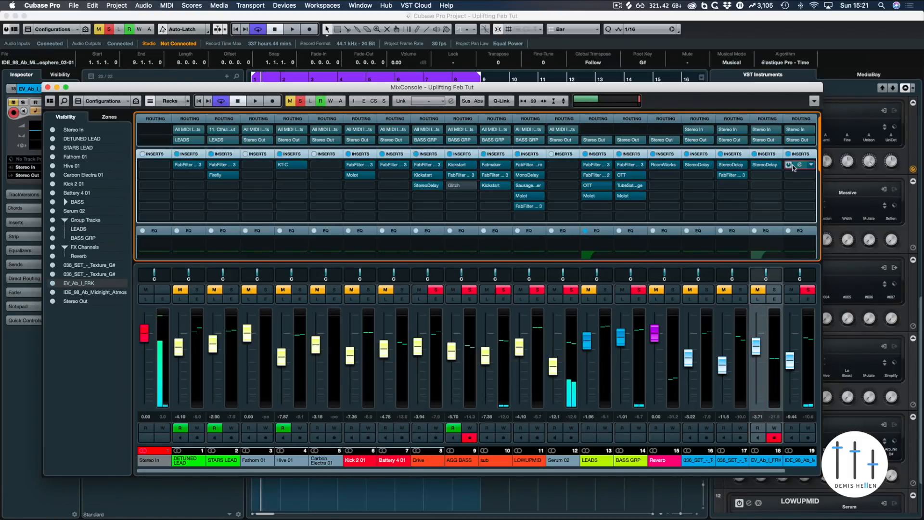
key(space)
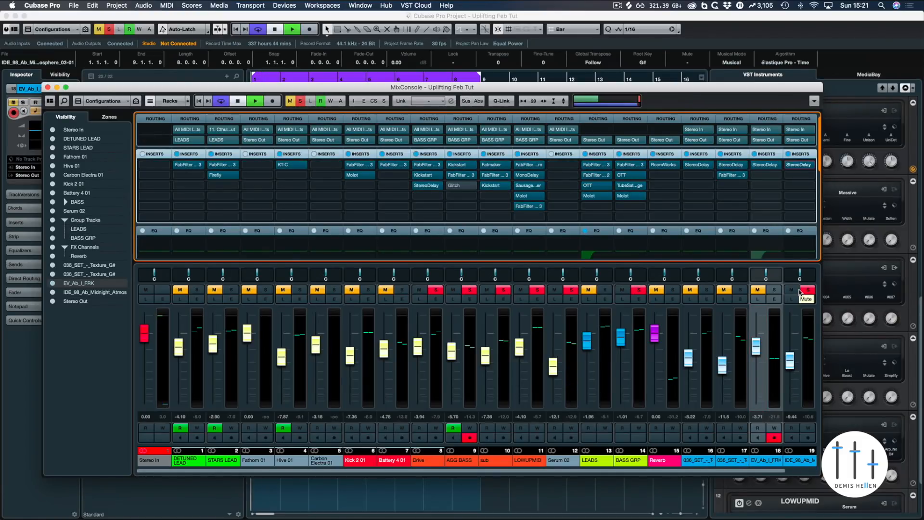
click(800, 166)
key(space)
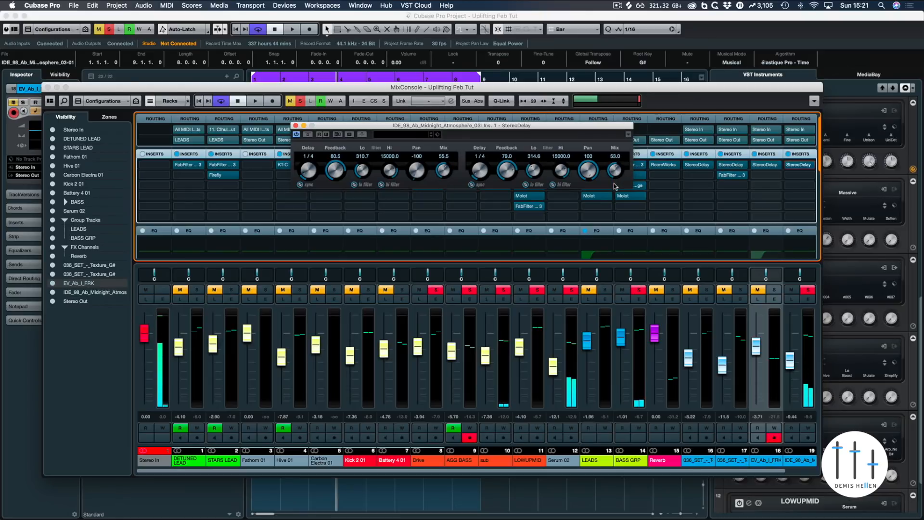
click(297, 126)
key(F3)
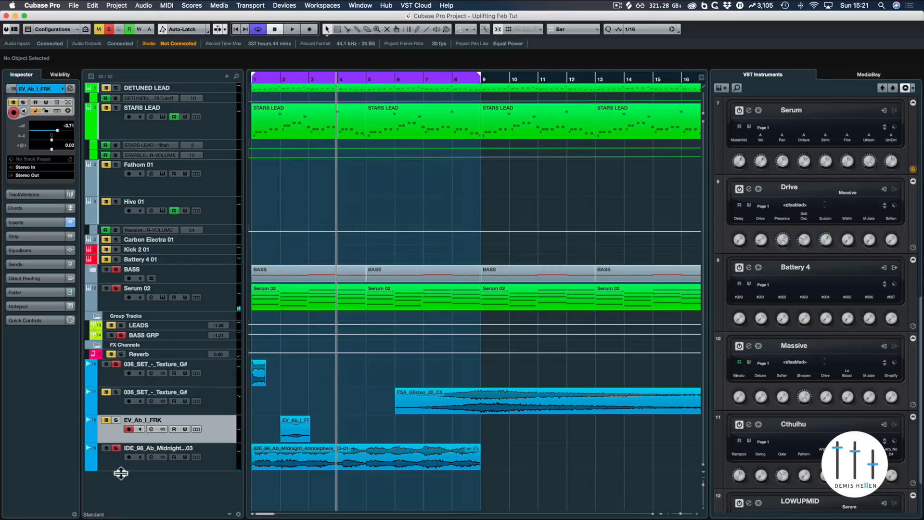
Step: Zoom out and move the short 036_SET_-_Texture_G# clip to start at bar 23
click(116, 448)
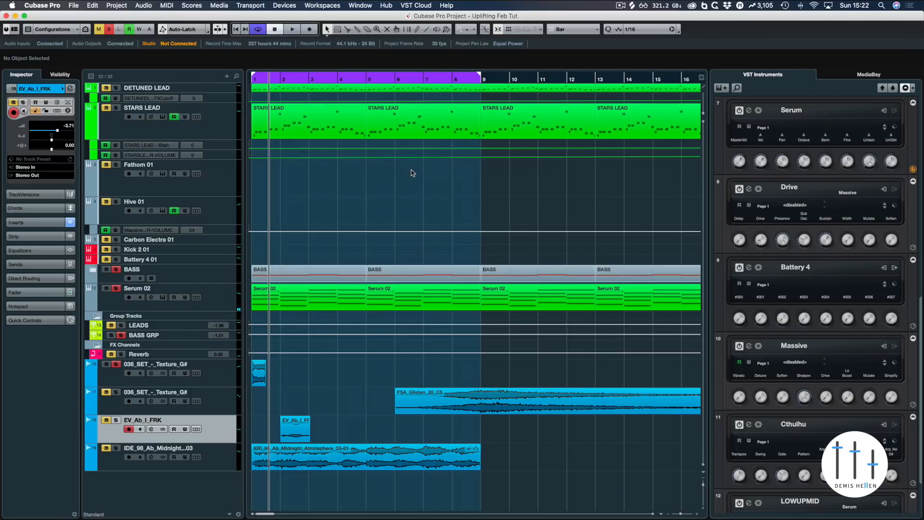
key(g)
key(g)
key(g)
key(g)
key(g)
key(g)
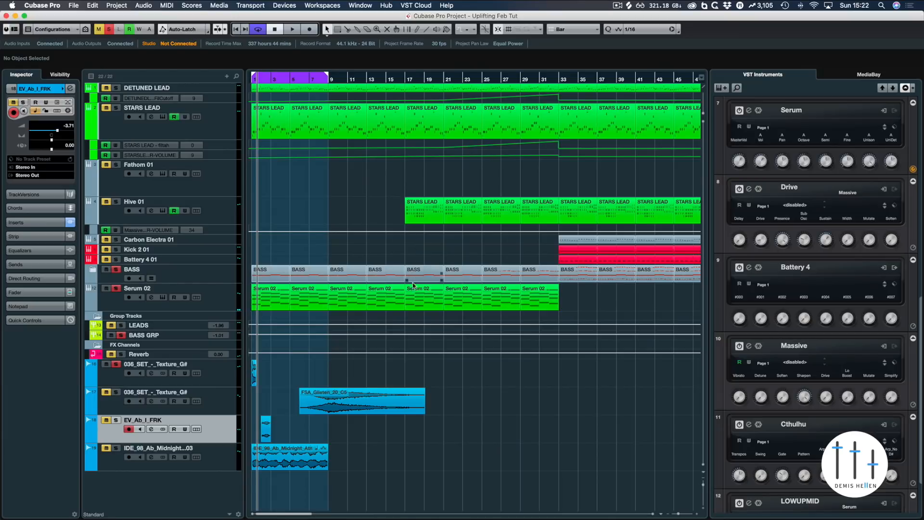
drag(253, 372, 466, 371)
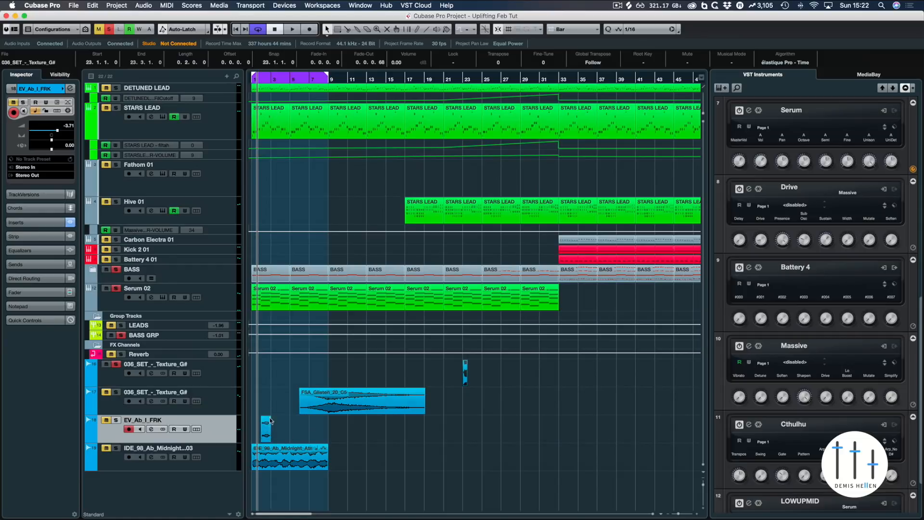
Step: Move the IDE_98_Ab_Midnight_Atmosphere clip to start at bar 21 and audition the arrangement
drag(259, 454, 455, 456)
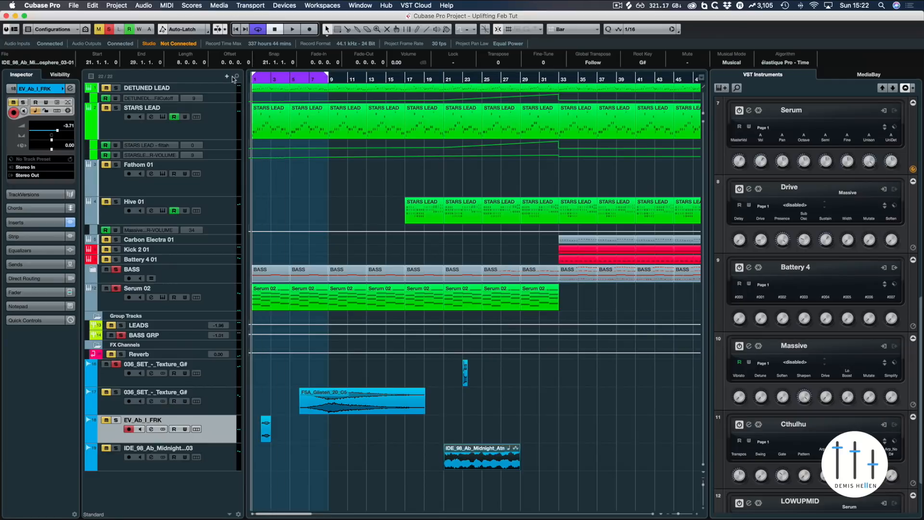
click(109, 29)
key(space)
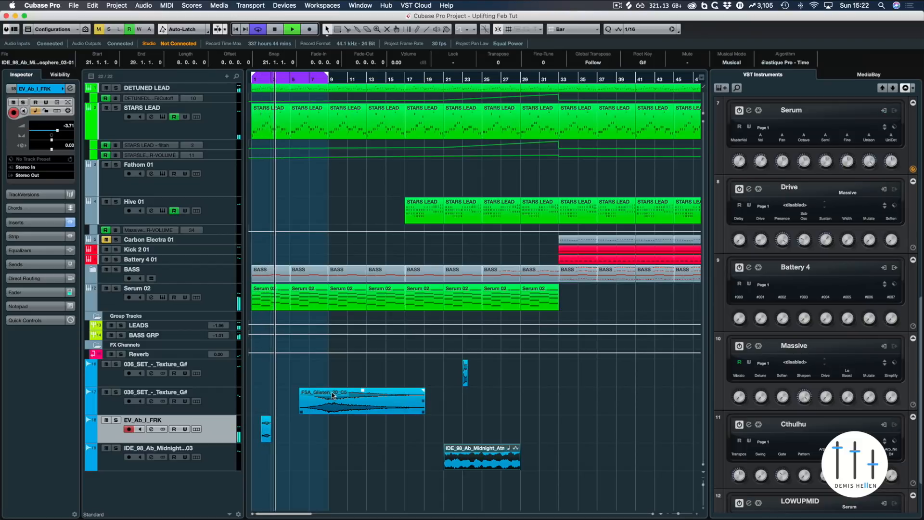
key(space)
Step: Move the EV_Ab_I_FRK clip to start at bar 3 and audition it
click(264, 427)
drag(273, 425, 283, 425)
key(space)
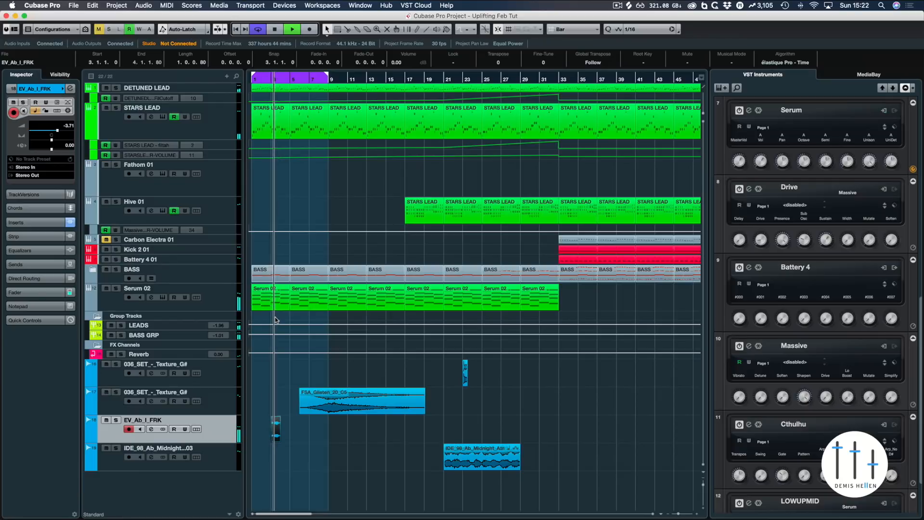
key(space)
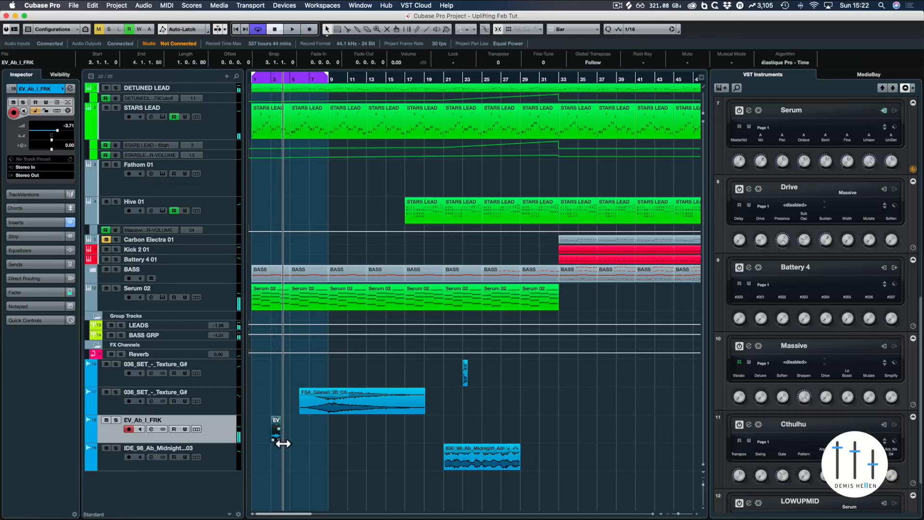
Step: Zoom in and nudge the EV_Ab_I_FRK clip slightly earlier, just before bar 3, then play
scroll(278, 438, up, 10)
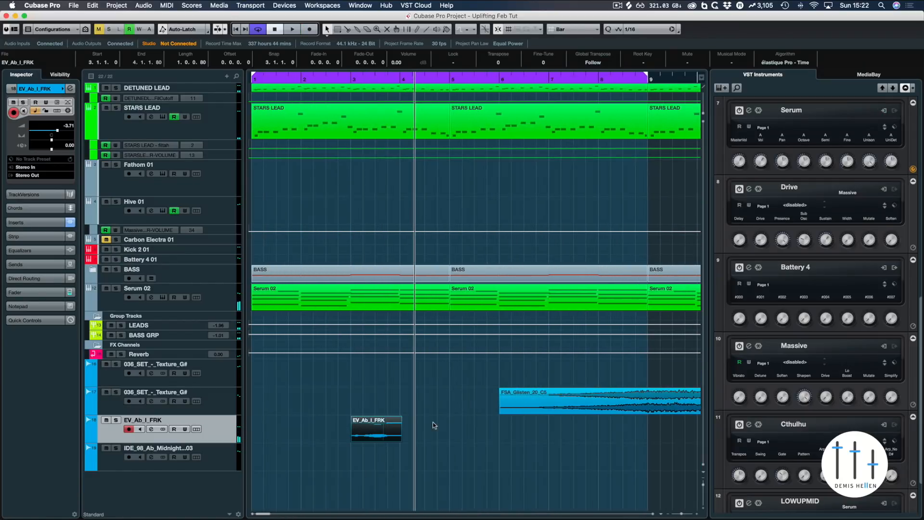
scroll(441, 422, up, 4)
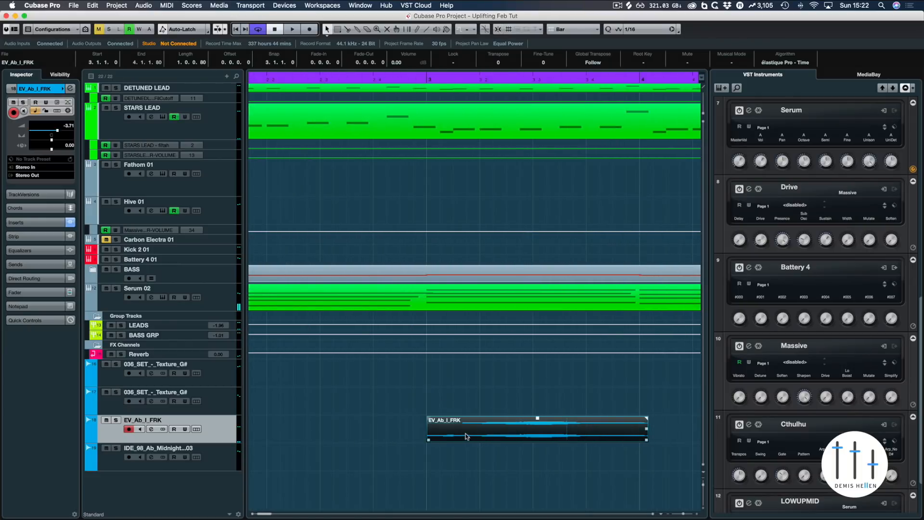
drag(494, 437, 481, 437)
double_click(338, 83)
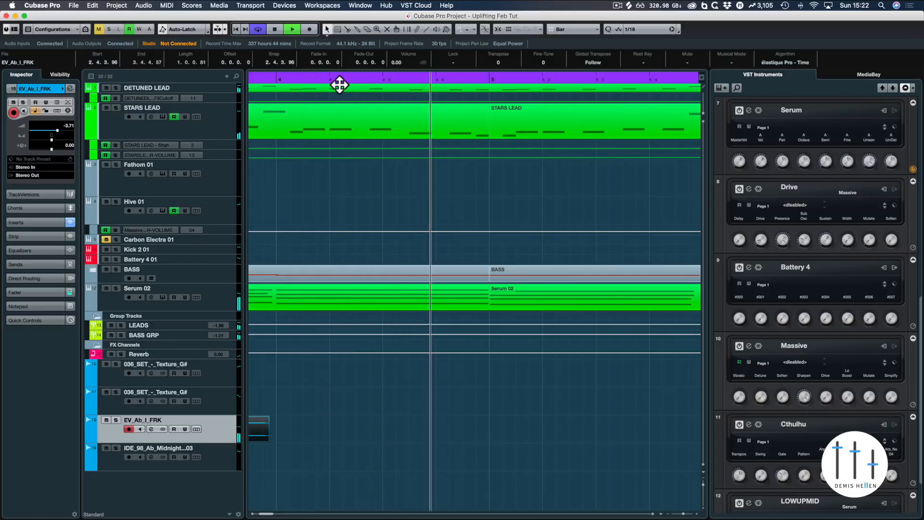
key(space)
Step: Trim the EV_Ab_I_FRK clip's start back to bar 3, adjust its fade-out and play from the start
key(g)
key(g)
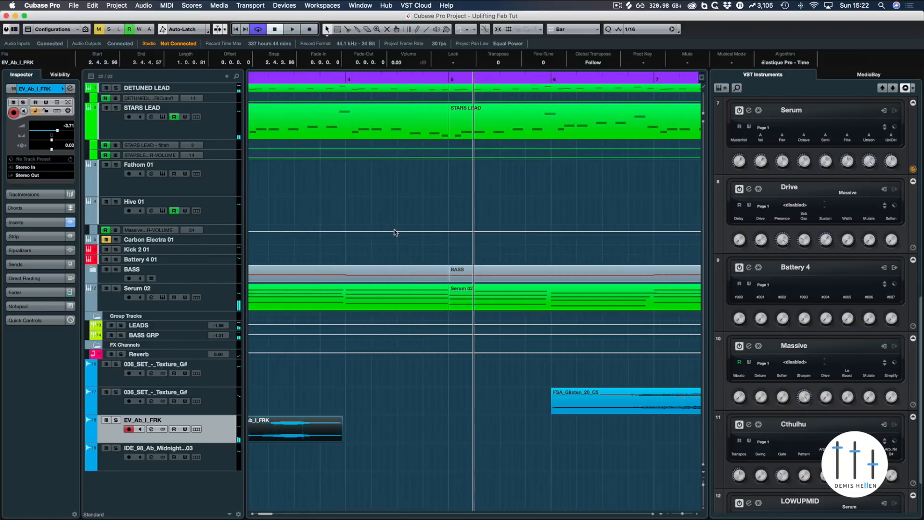
key(g)
key(h)
key(h)
key(h)
key(h)
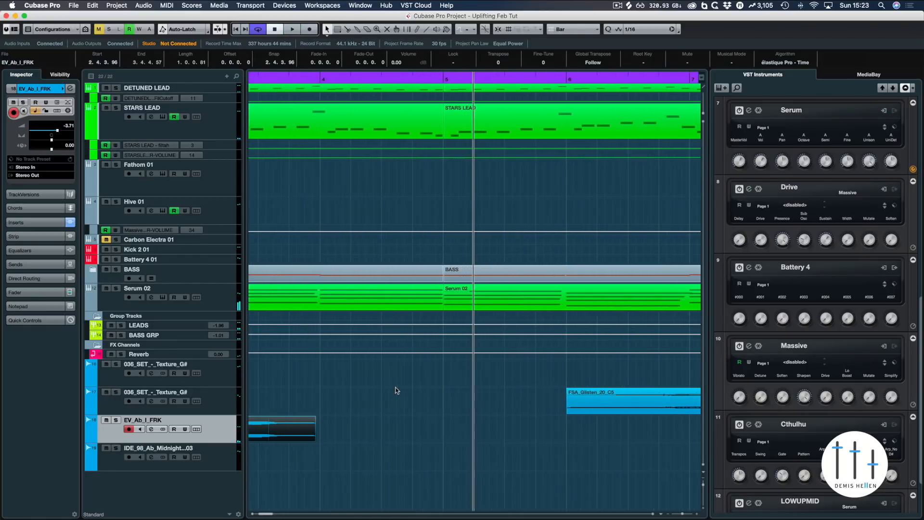
scroll(395, 391, left, 2)
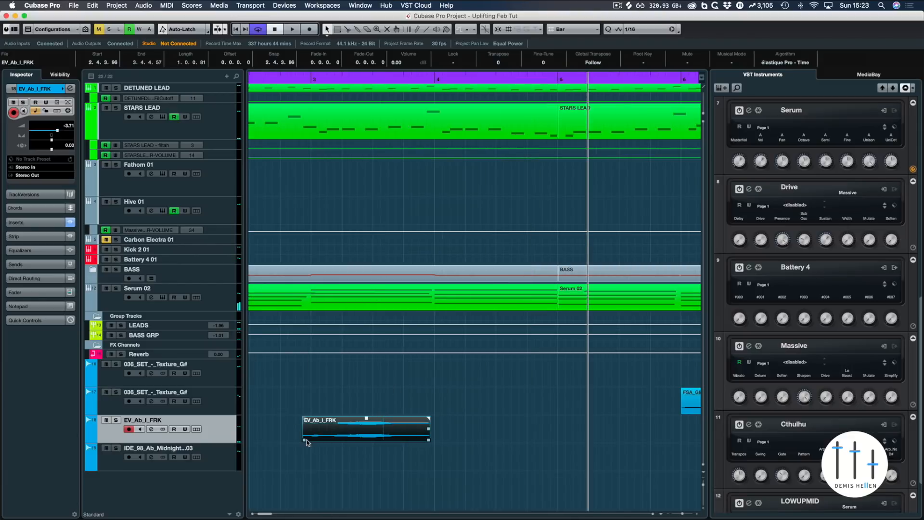
drag(311, 445, 319, 421)
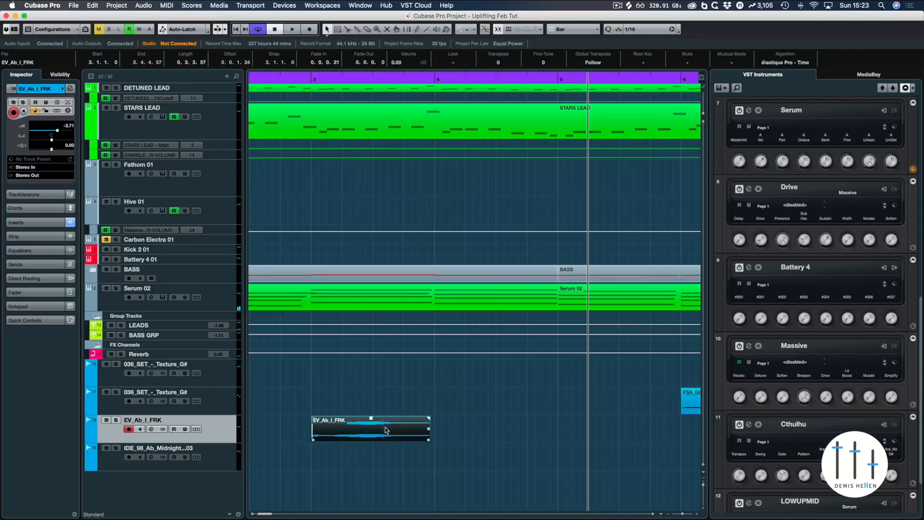
drag(432, 422, 429, 422)
click(425, 394)
key(period)
key(space)
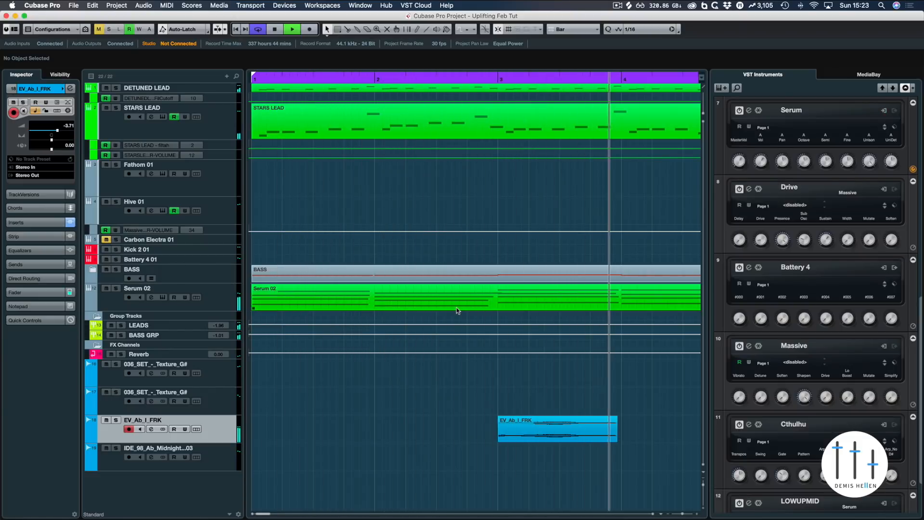
Step: Zoom out and set the loop locators to span bars 1 to 5
key(g)
key(g)
key(g)
key(g)
key(g)
key(g)
key(g)
key(g)
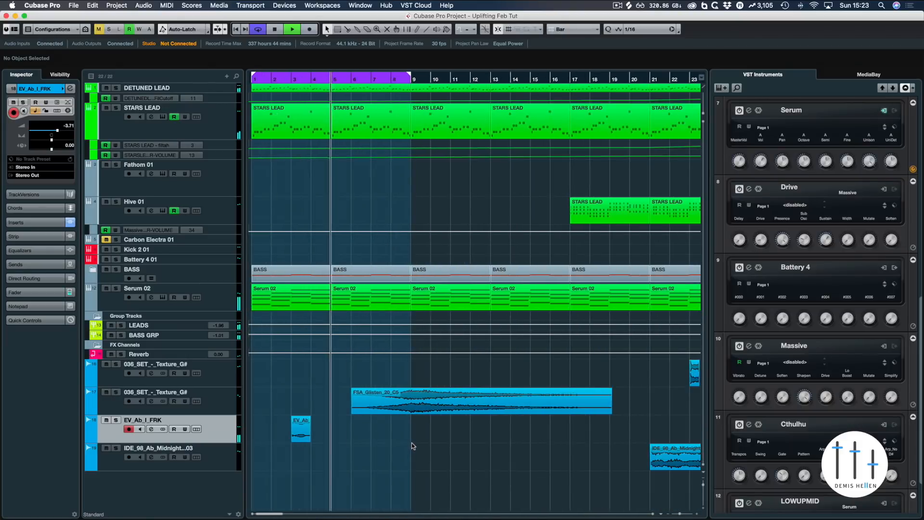
key(space)
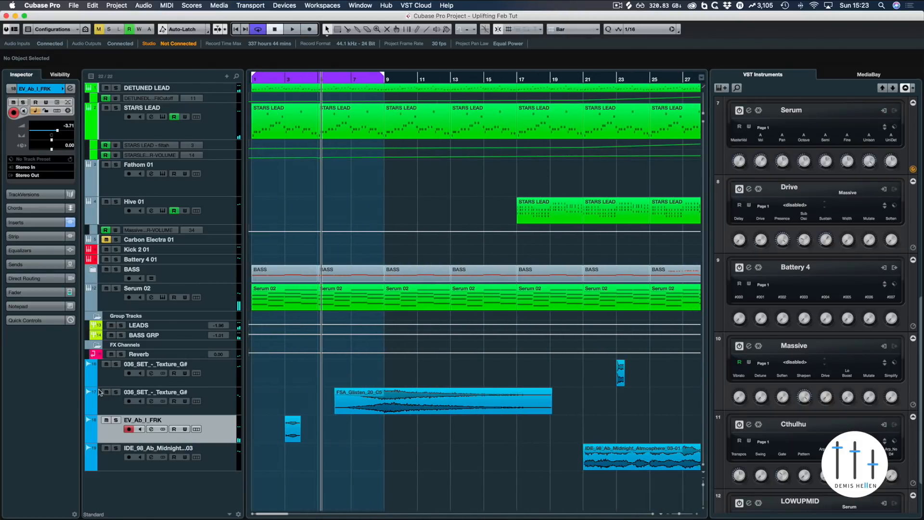
click(318, 78)
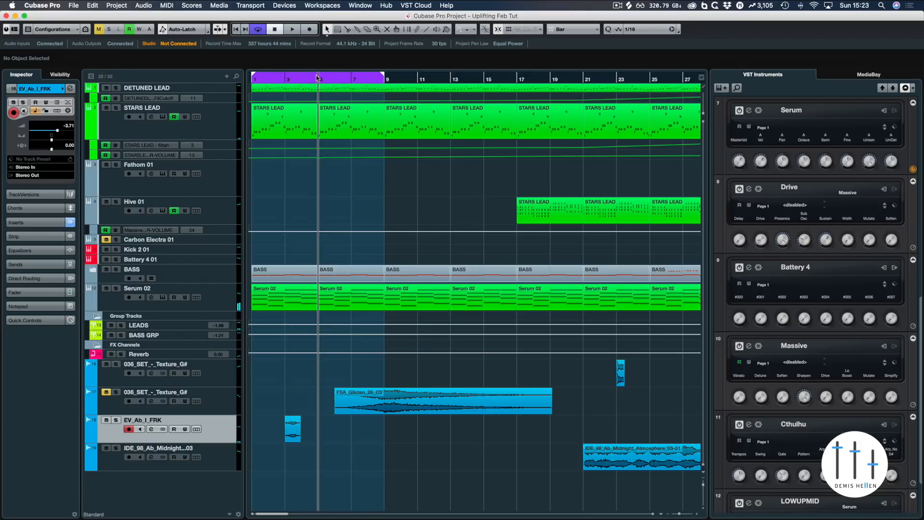
alt+click(317, 77)
key(comma)
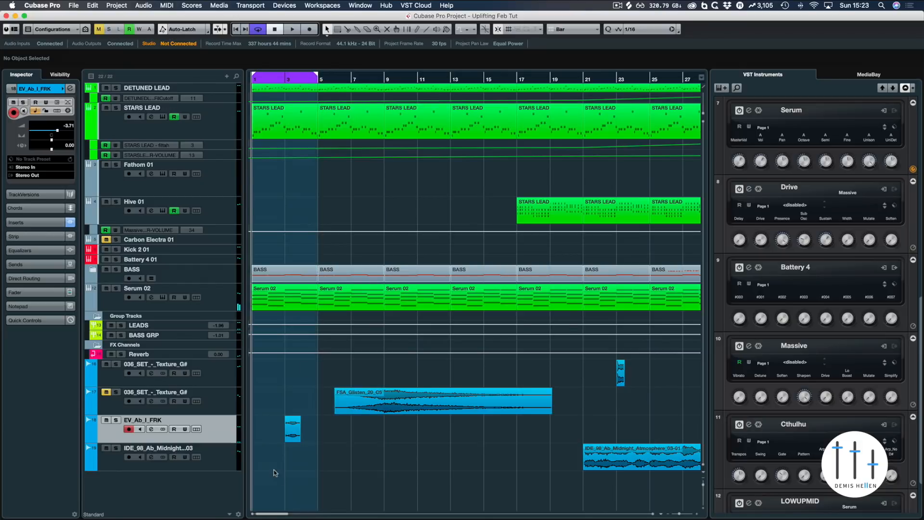
Step: Add a FabFilter Pro-Q 3 insert to the EV_Ab_I_FRK channel during playback
key(F3)
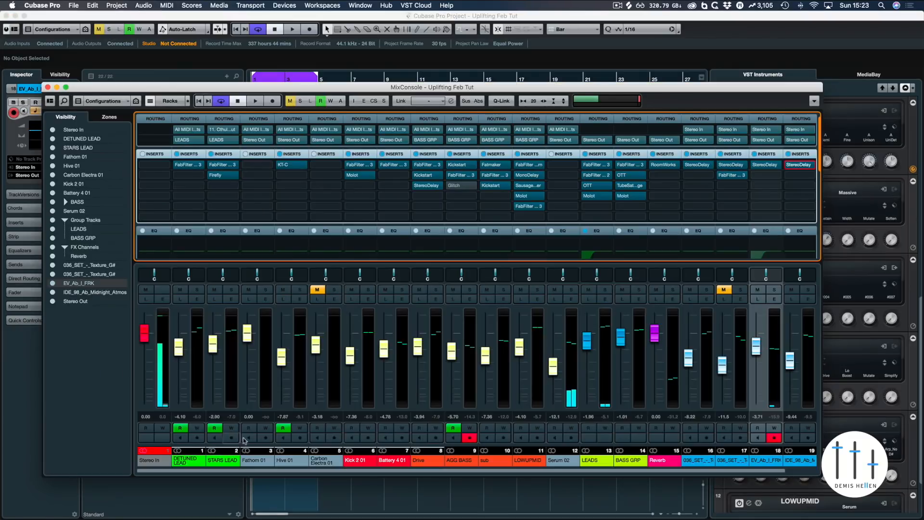
key(space)
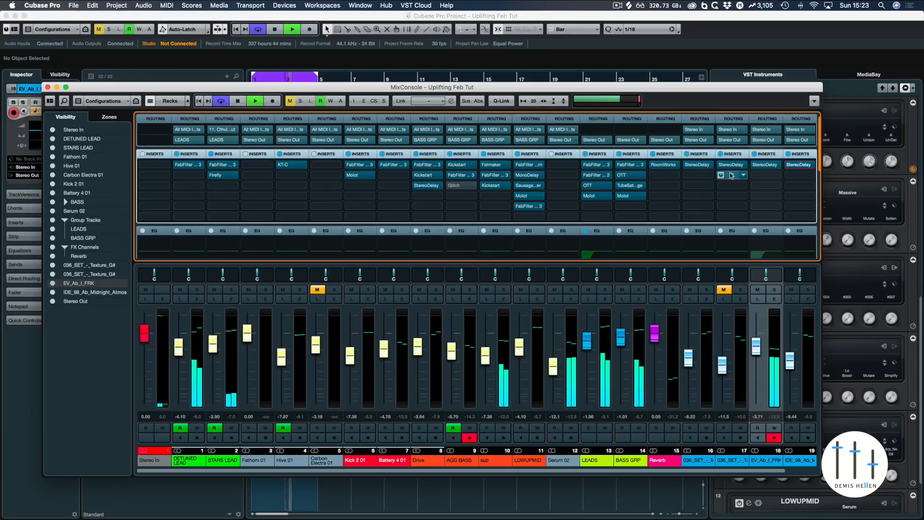
click(737, 177)
drag(763, 175, 765, 177)
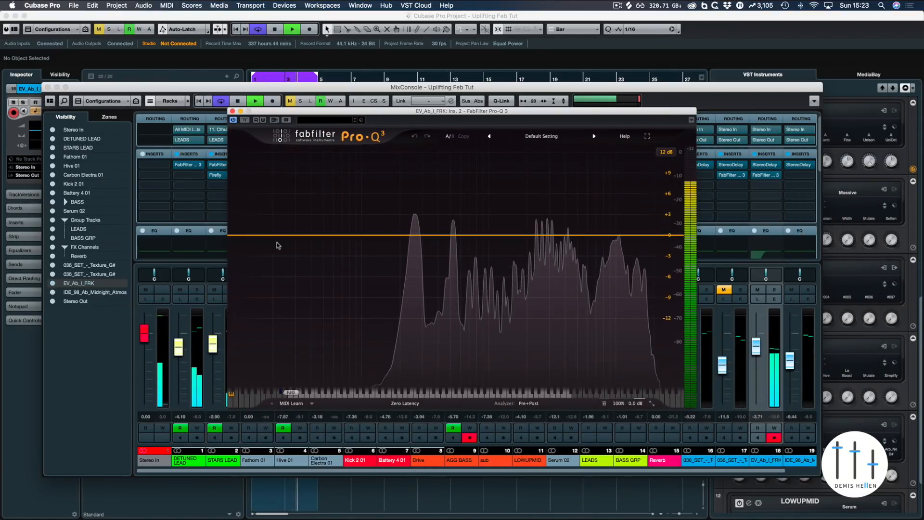
Step: Create a low-cut EQ band at about 372 Hz in Pro-Q 3
double_click(241, 235)
drag(241, 235, 434, 239)
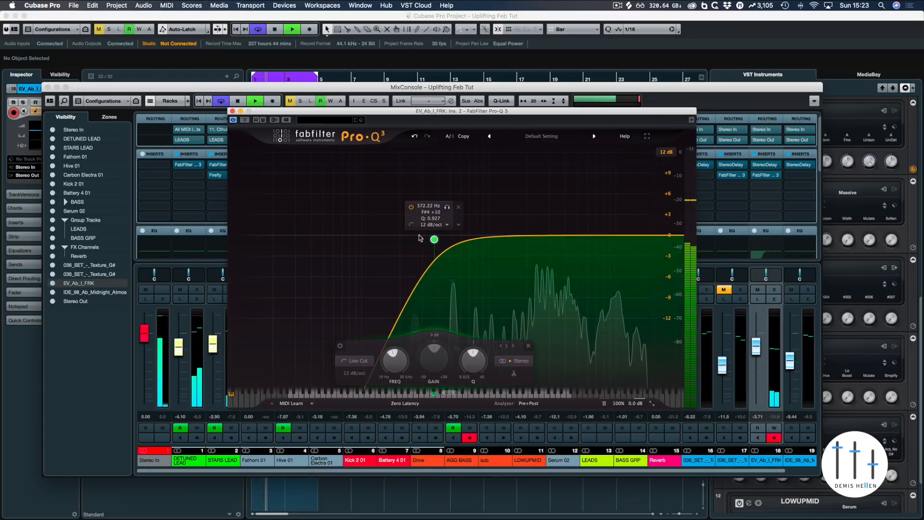
key(space)
Step: Change the EQ band's shape to Band Pass with a 48 dB/oct slope
click(411, 224)
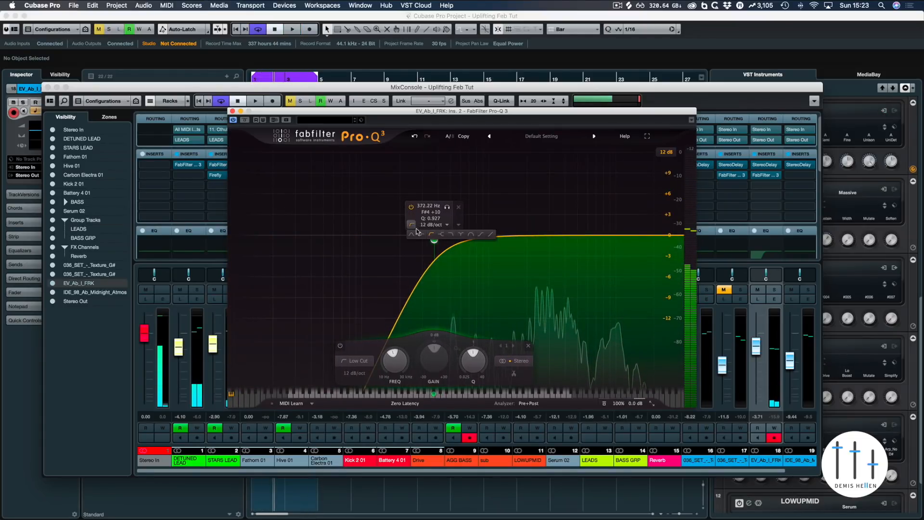
click(471, 236)
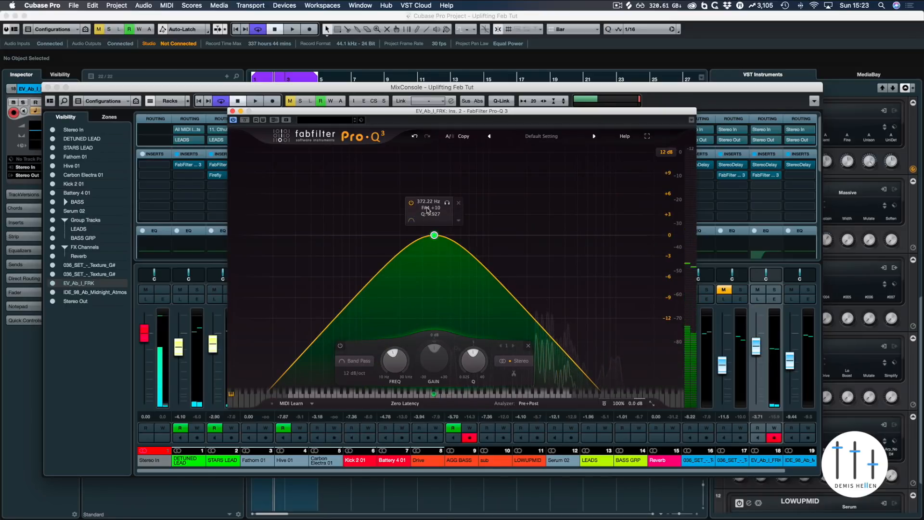
click(355, 373)
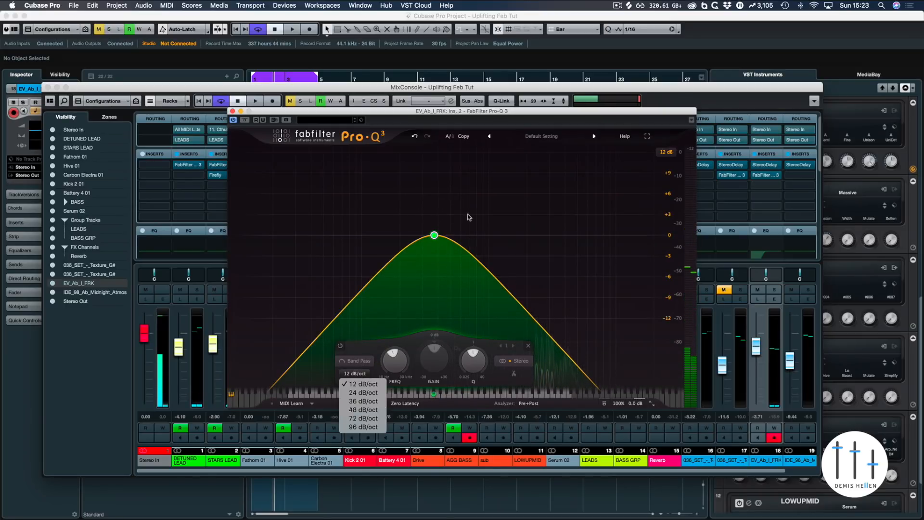
click(363, 410)
Step: Move the band-pass centre frequency to about 2354 Hz and audition the result
drag(434, 235, 535, 233)
key(space)
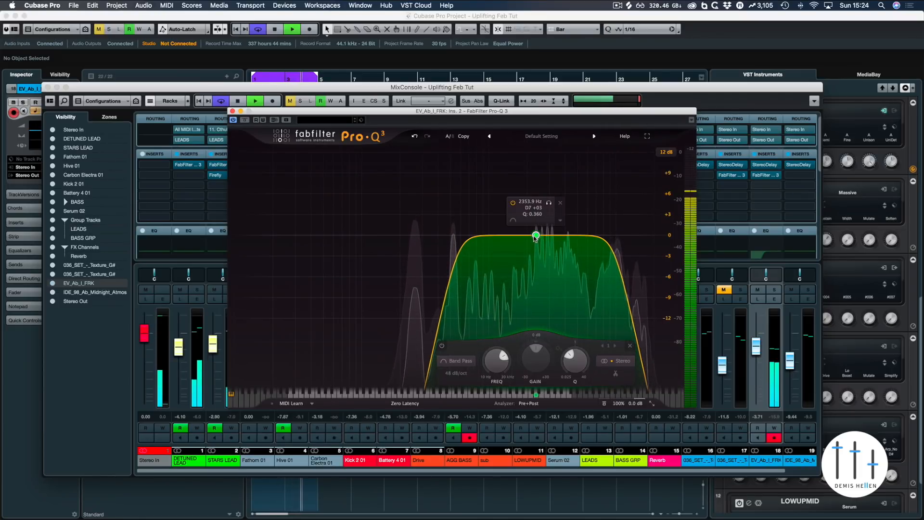
key(space)
click(549, 202)
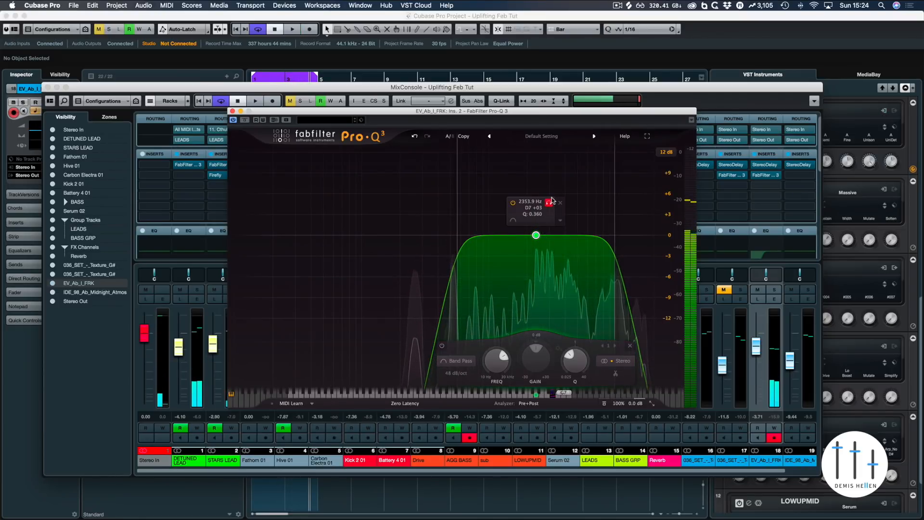
Step: Add a LaPetiteExcite insert below Pro-Q 3 on the EV_Ab_I_FRK channel
click(549, 202)
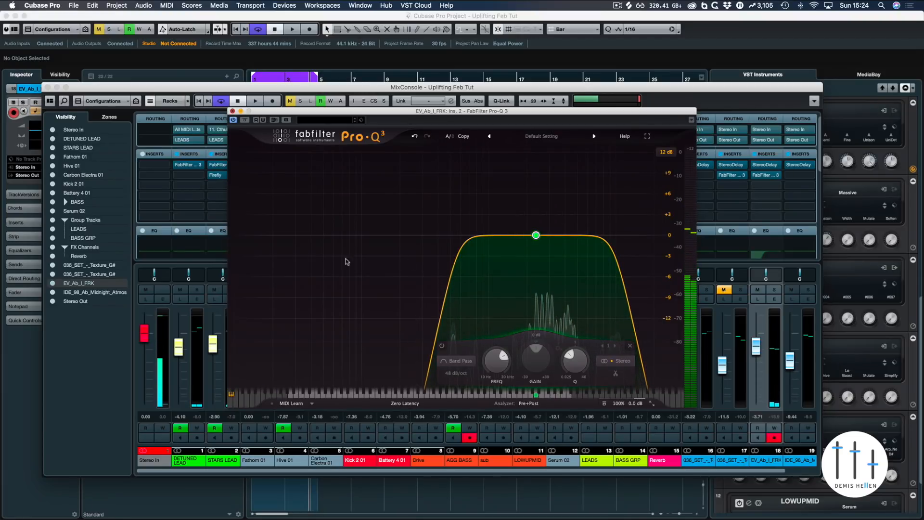
click(232, 111)
click(757, 350)
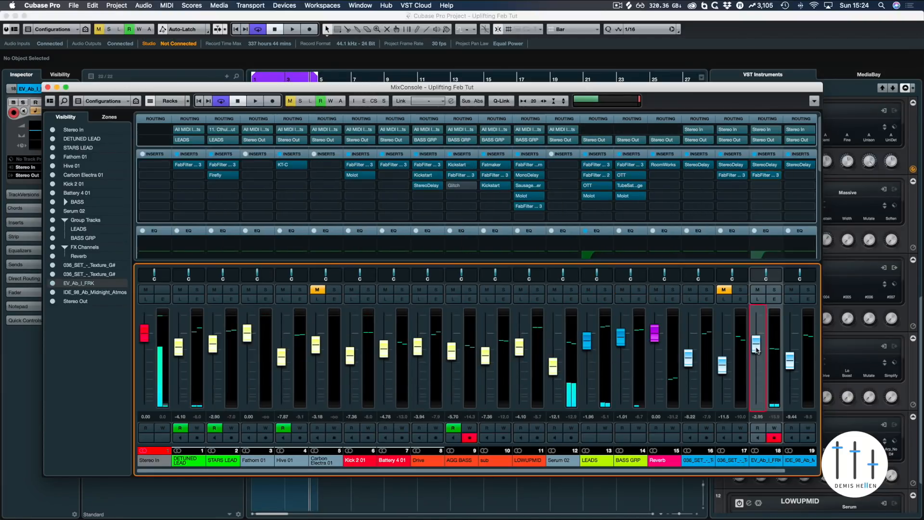
click(772, 186)
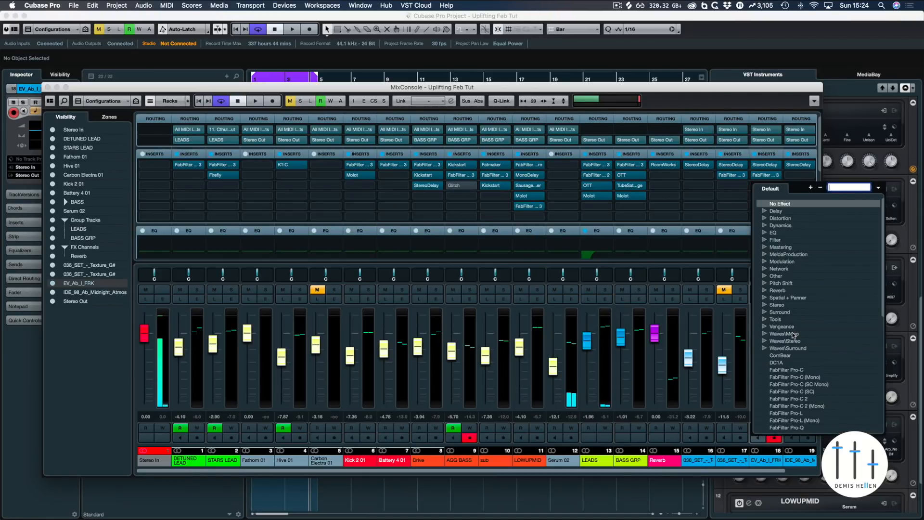
scroll(794, 334, down, 10)
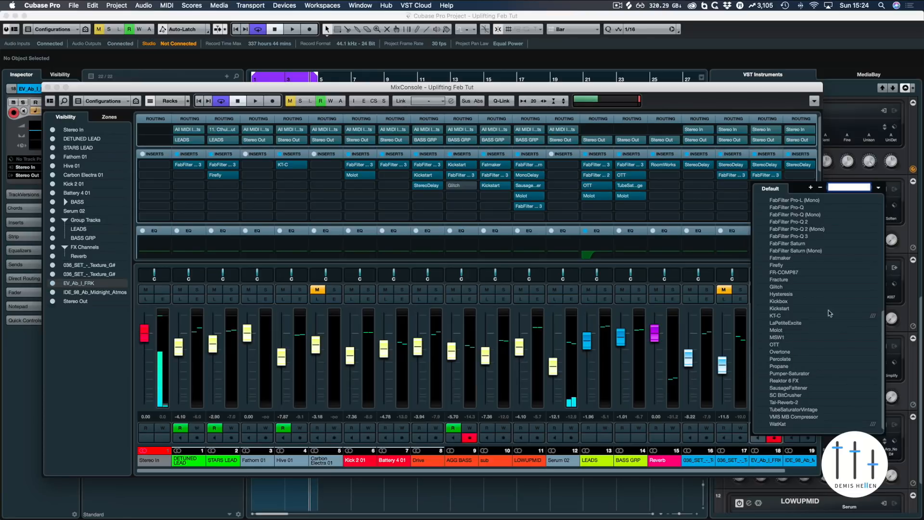
click(793, 322)
Step: Turn LaPetiteExcite's High knob down to about 2.03 while auditioning playback
key(space)
drag(570, 289, 570, 303)
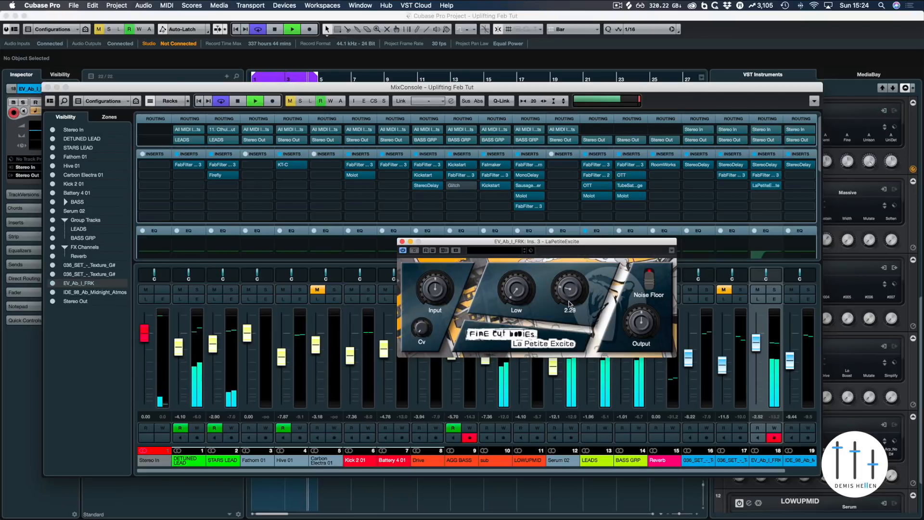
click(647, 283)
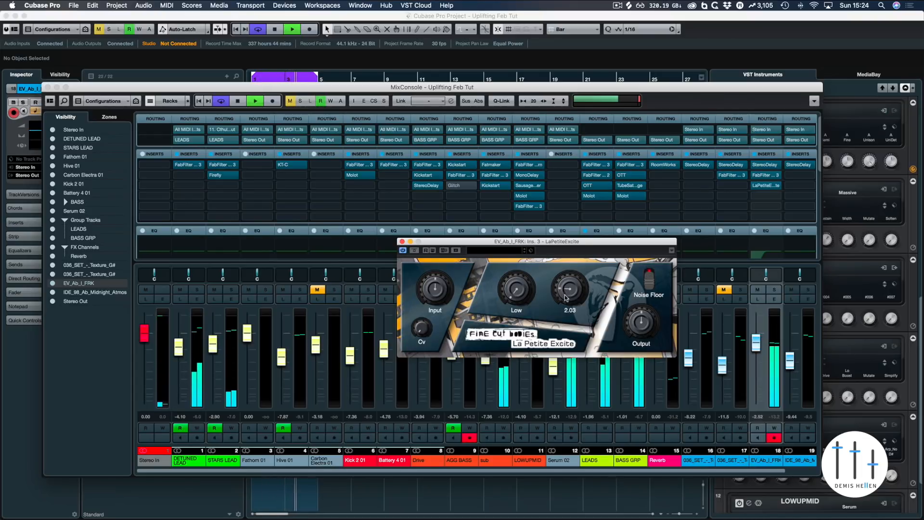
key(space)
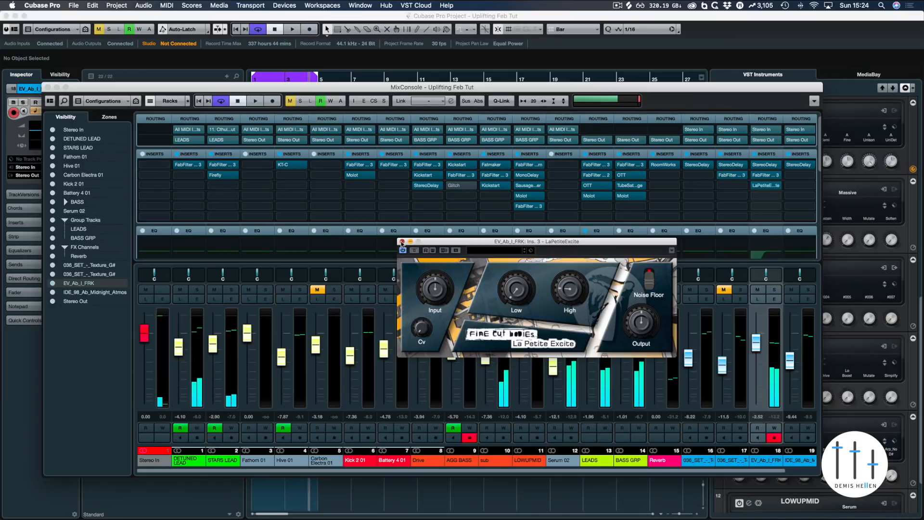
click(402, 242)
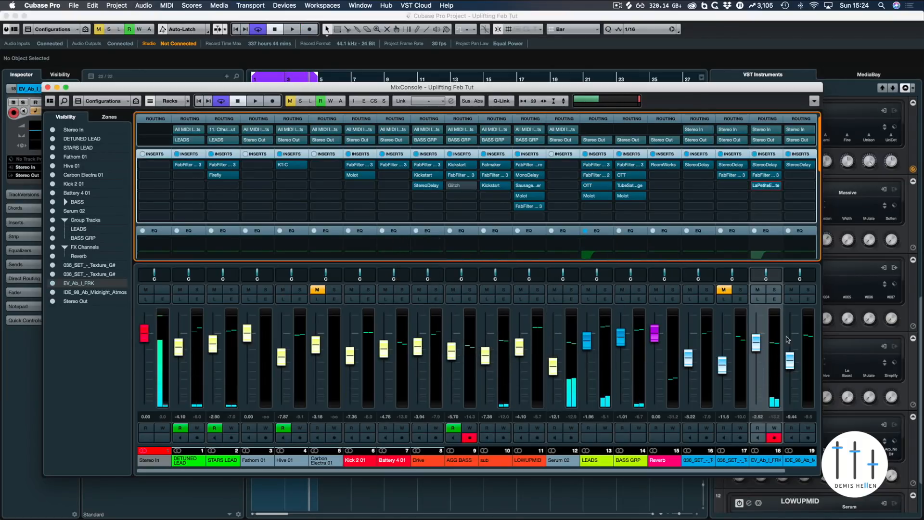
Step: Reopen Pro-Q 3 on EV_Ab_I_FRK and raise the band-pass band's Q to about 0.56 during playback
click(774, 196)
click(736, 198)
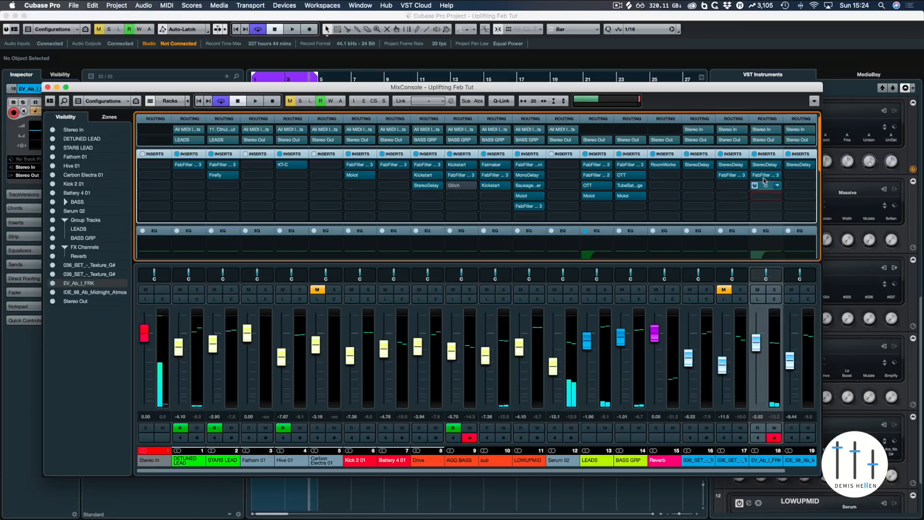
click(762, 177)
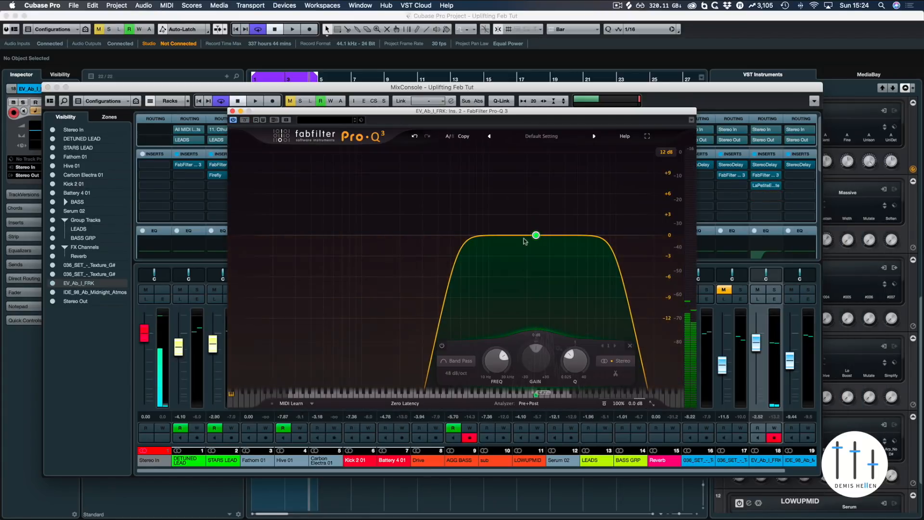
mouse_move(534, 238)
key(space)
scroll(537, 236, up, 5)
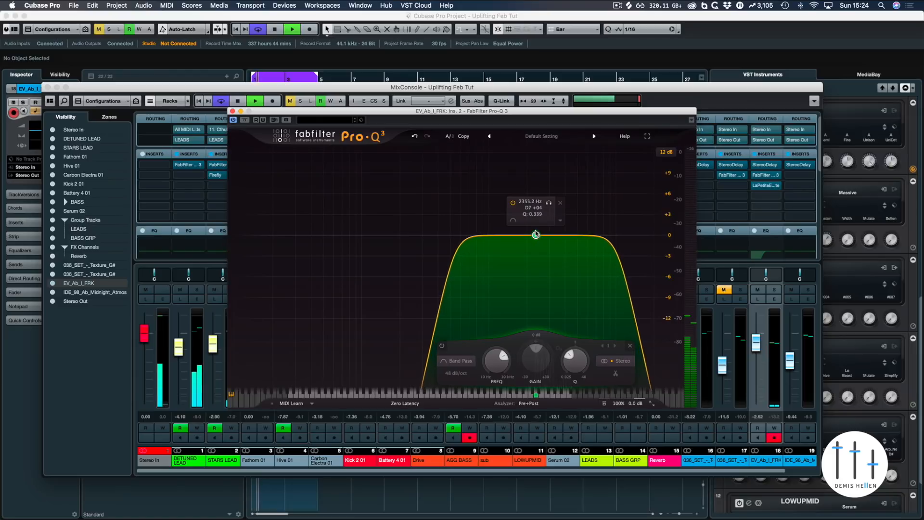
scroll(538, 238, up, 3)
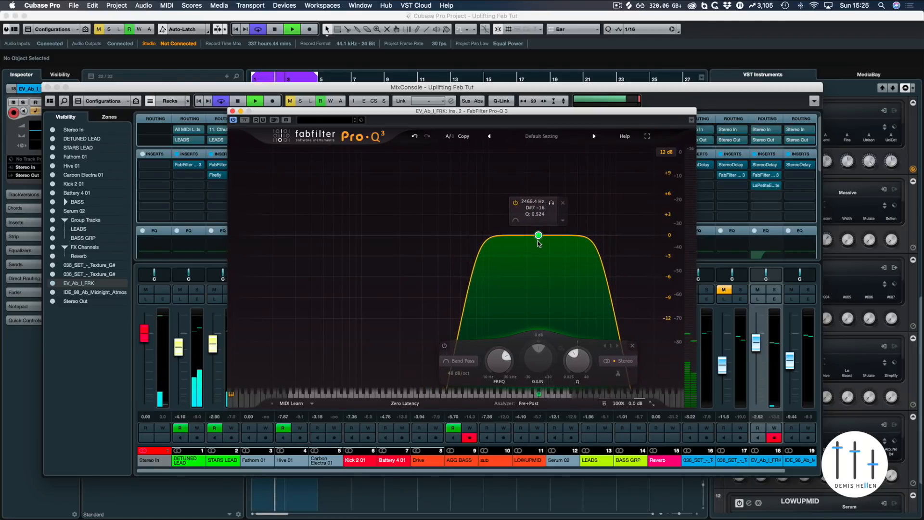
scroll(539, 243, up, 2)
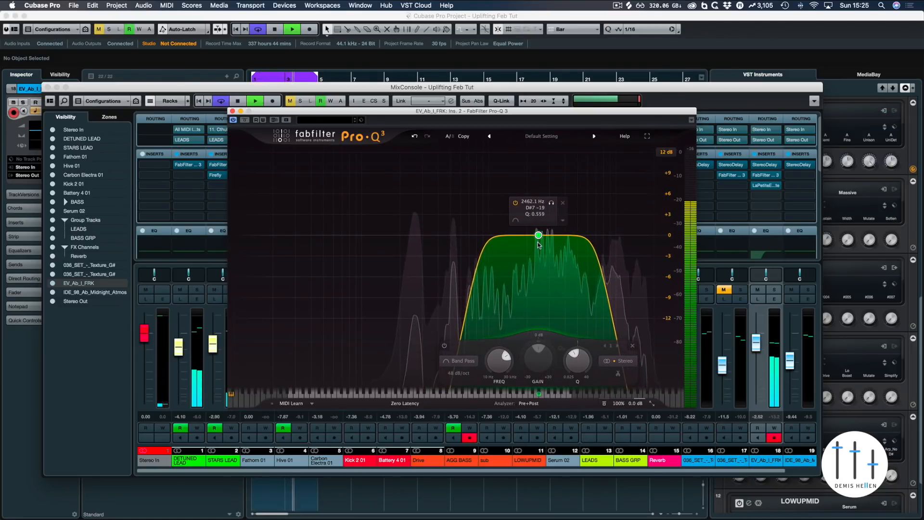
Step: Sweep the band-pass centre frequency and settle it at about 2216 Hz
drag(539, 241, 507, 241)
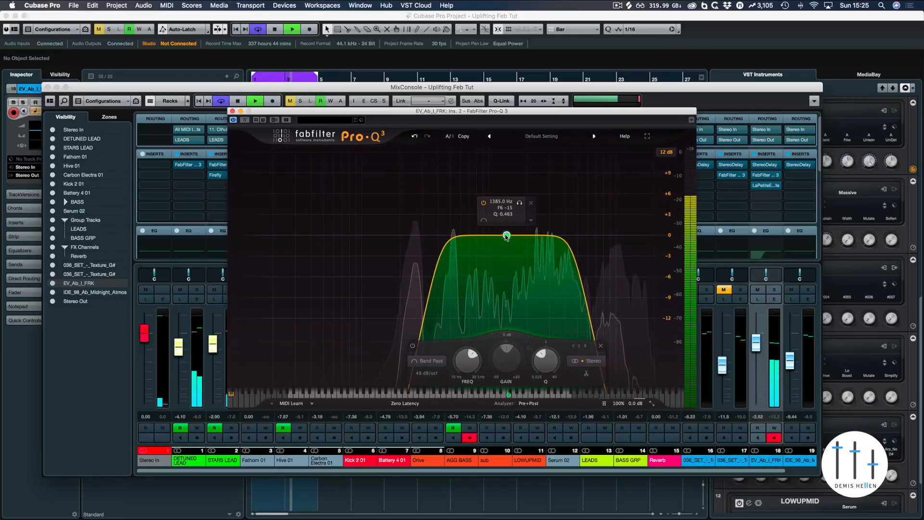
drag(506, 236, 528, 236)
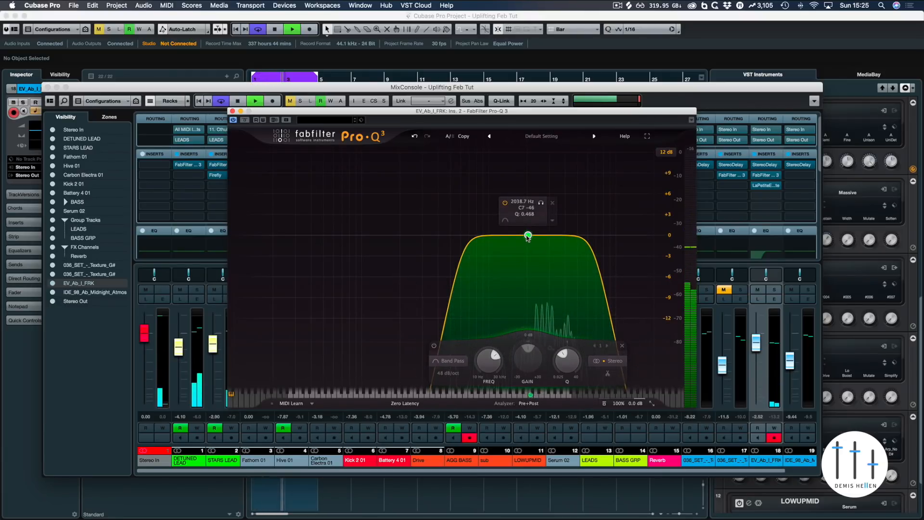
drag(528, 236, 533, 236)
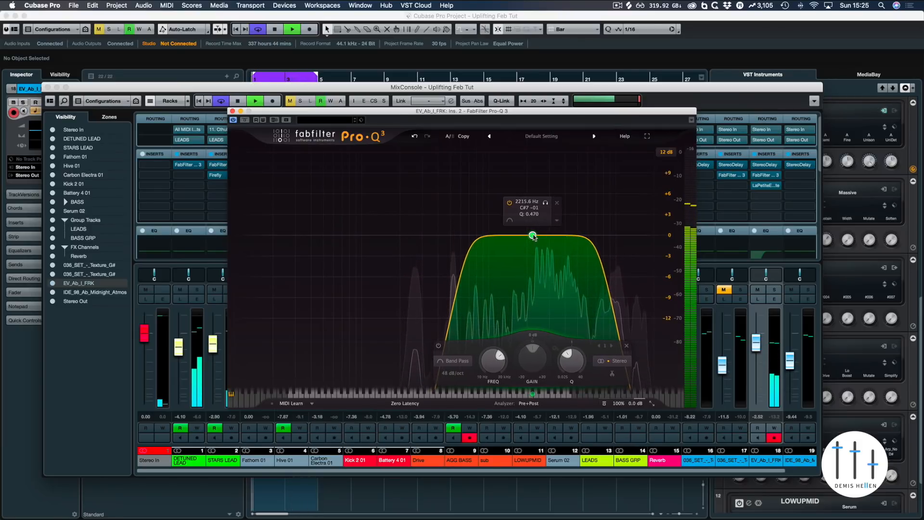
click(232, 111)
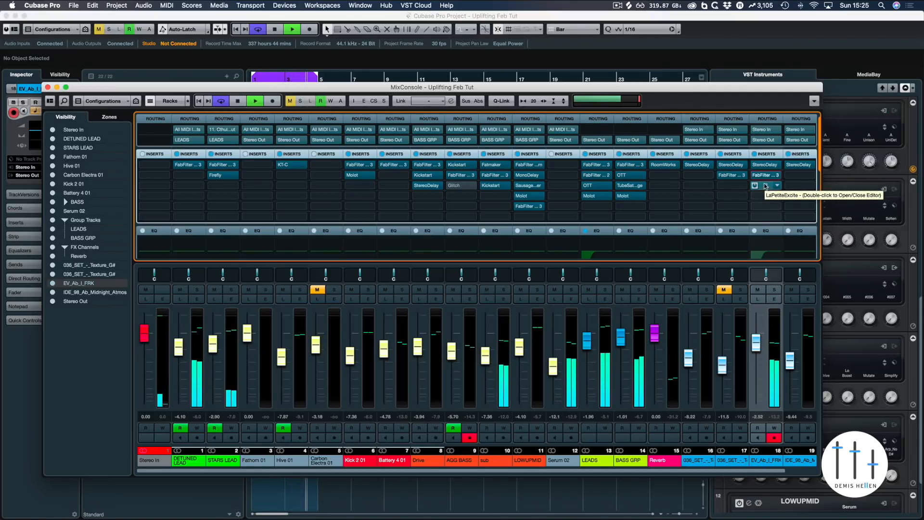
Step: Stop playback and lower the EV_Ab_I_FRK fader to about -3.71 dB
key(space)
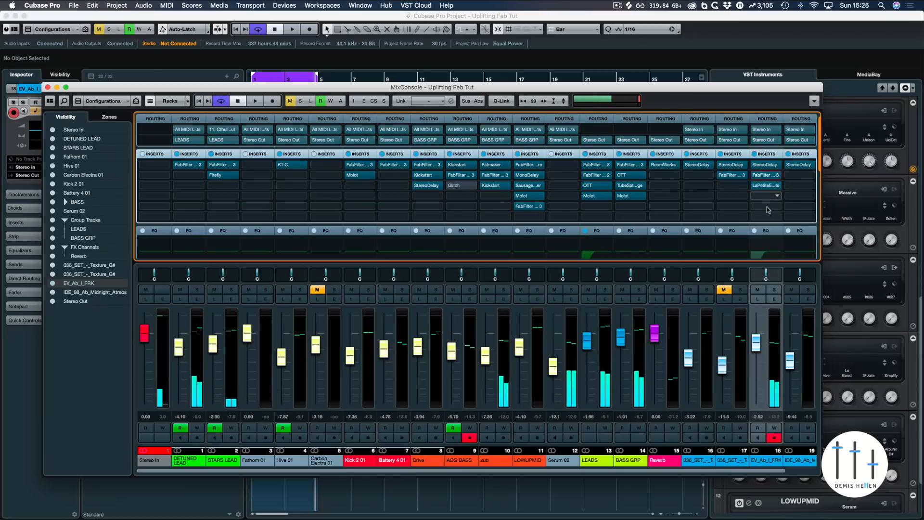
drag(756, 346, 756, 350)
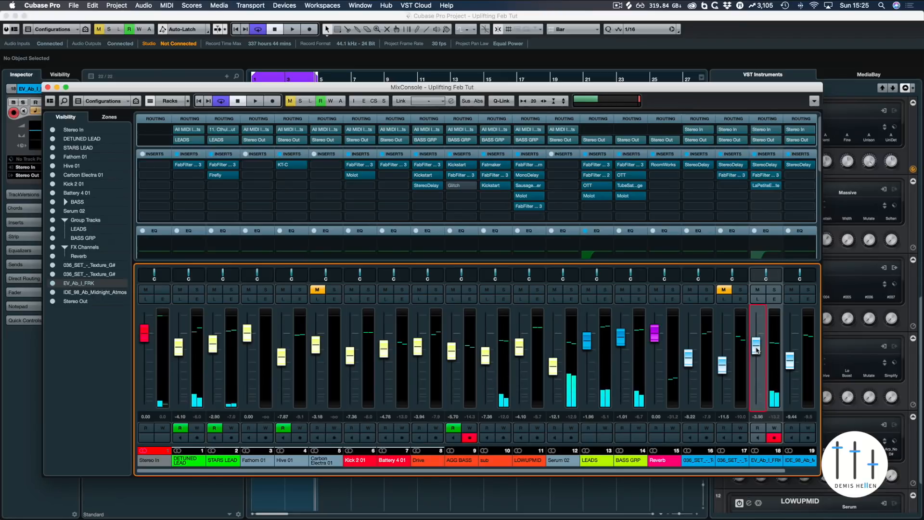
Step: In Pro-Q 3's B setting, create a 36 dB/oct band-pass band at about 4832 Hz
click(765, 175)
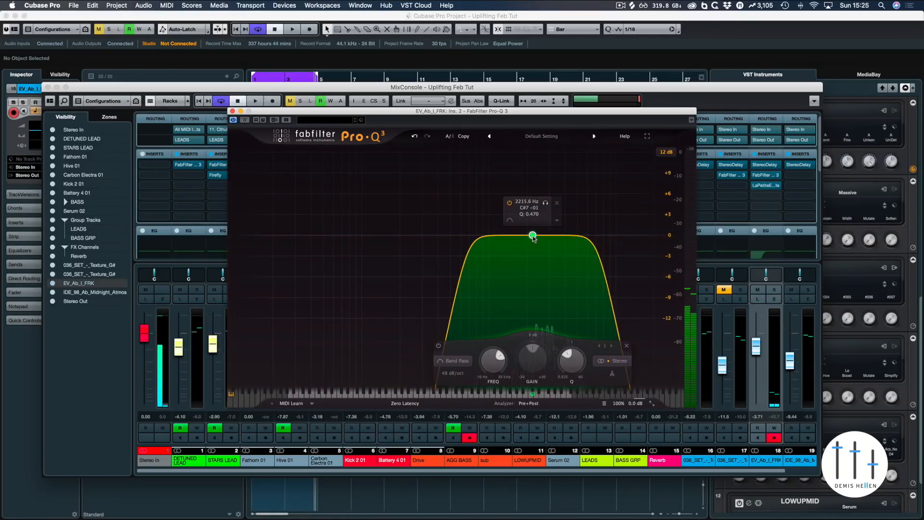
click(451, 137)
click(550, 235)
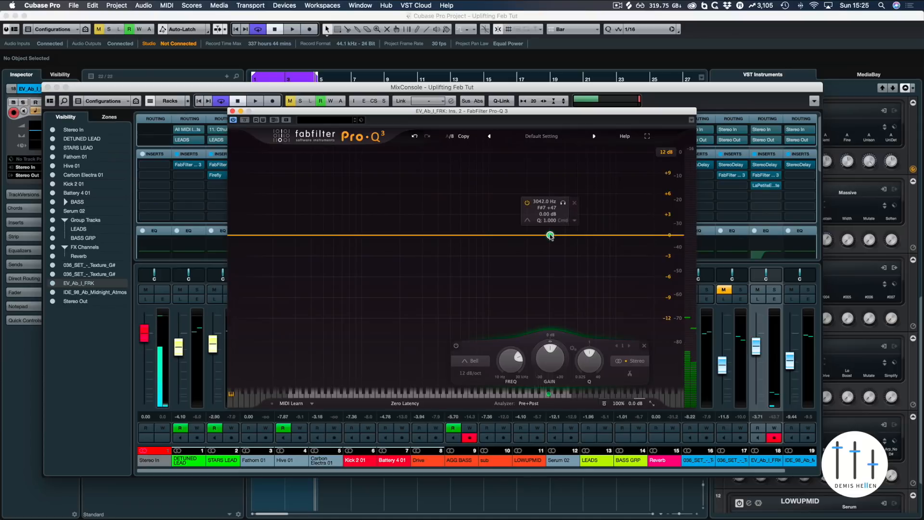
click(470, 361)
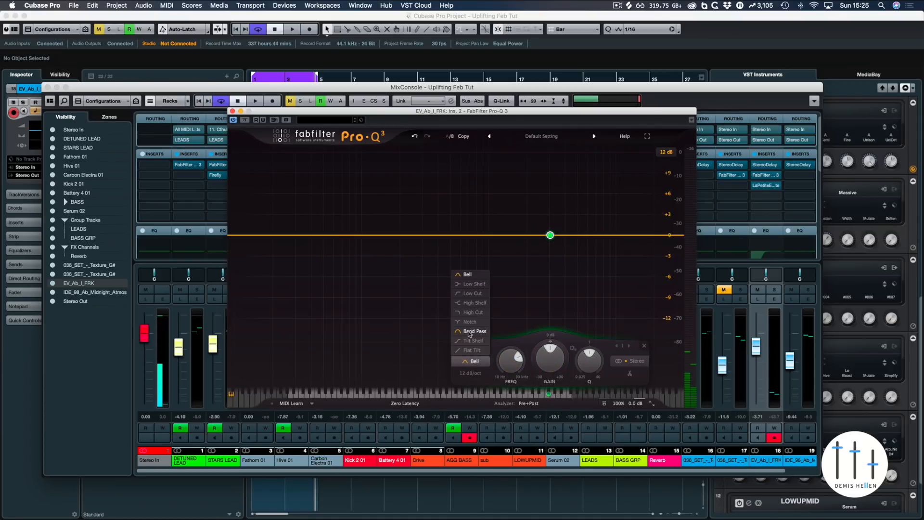
click(470, 332)
click(471, 374)
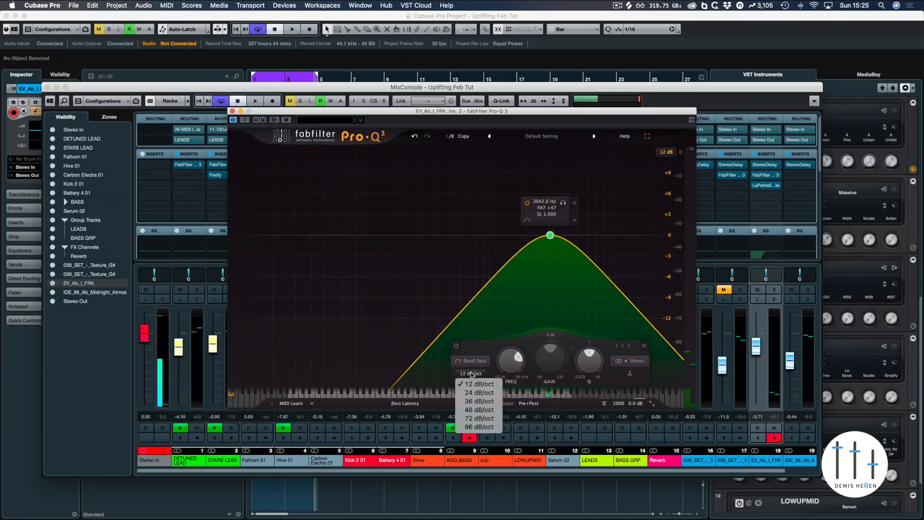
click(478, 401)
drag(550, 236, 575, 214)
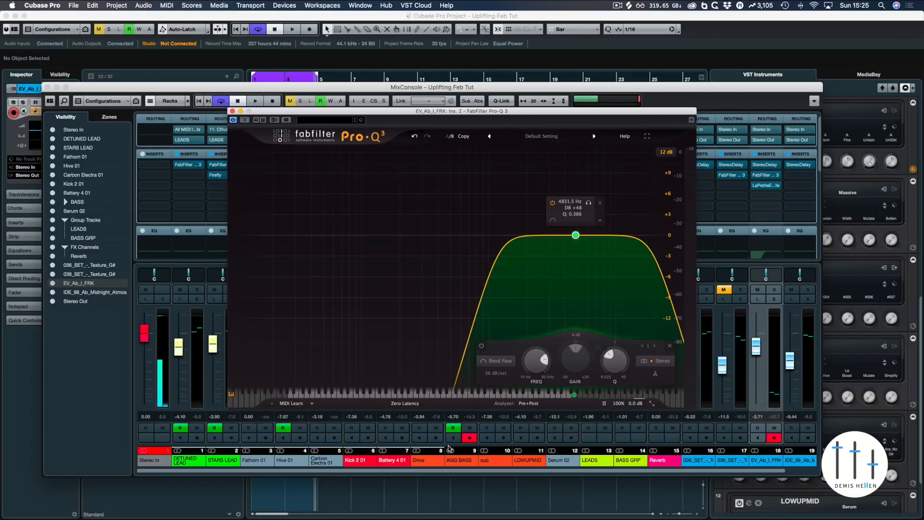
Step: Compare the B setting against A during playback, switching back to A before closing the EQ
key(space)
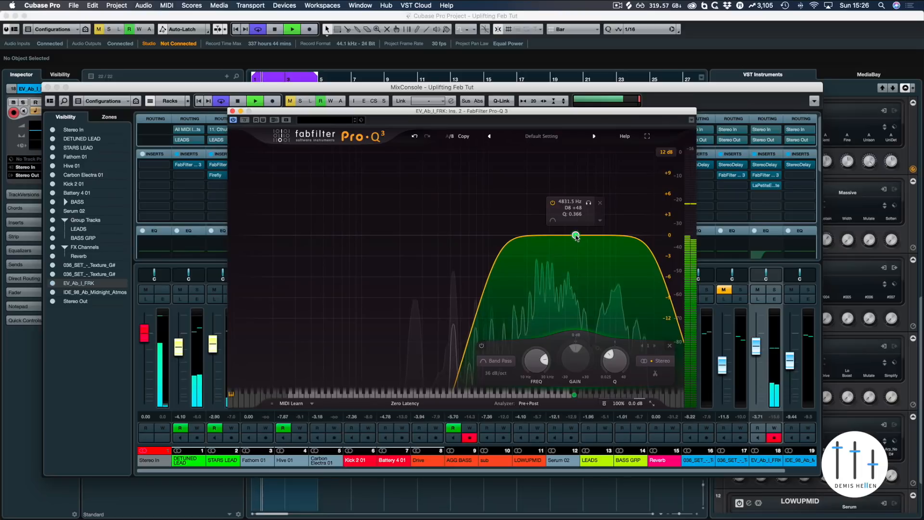
click(448, 137)
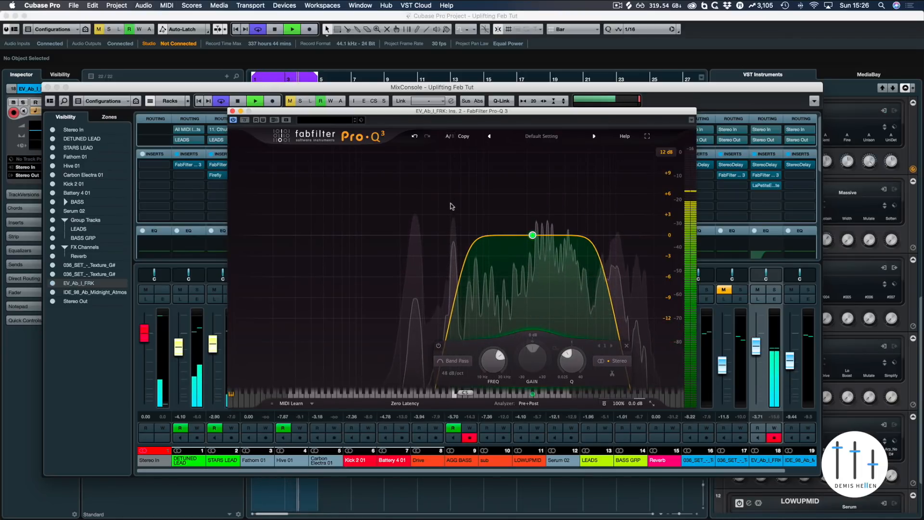
key(space)
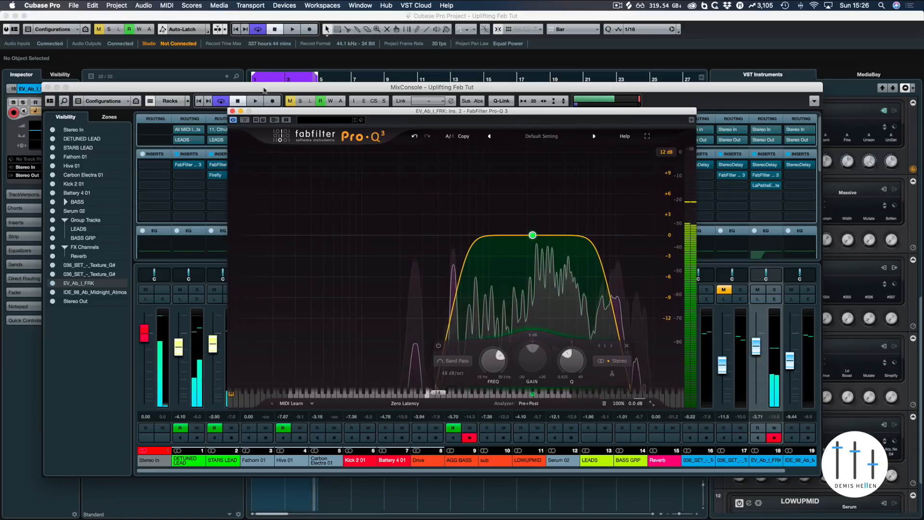
click(233, 111)
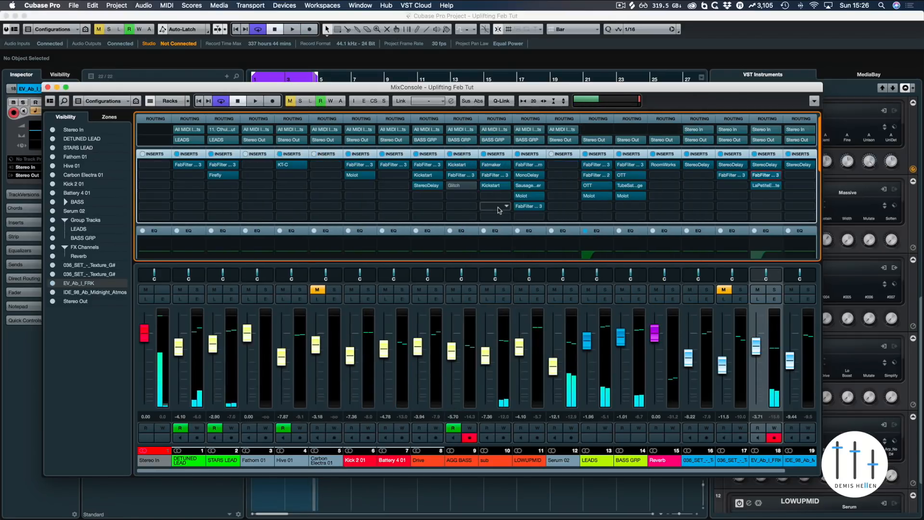
Step: Set the locators around bars 5 to 9 from the selected Serum 02 events and jump to the left locator
click(48, 87)
key(g)
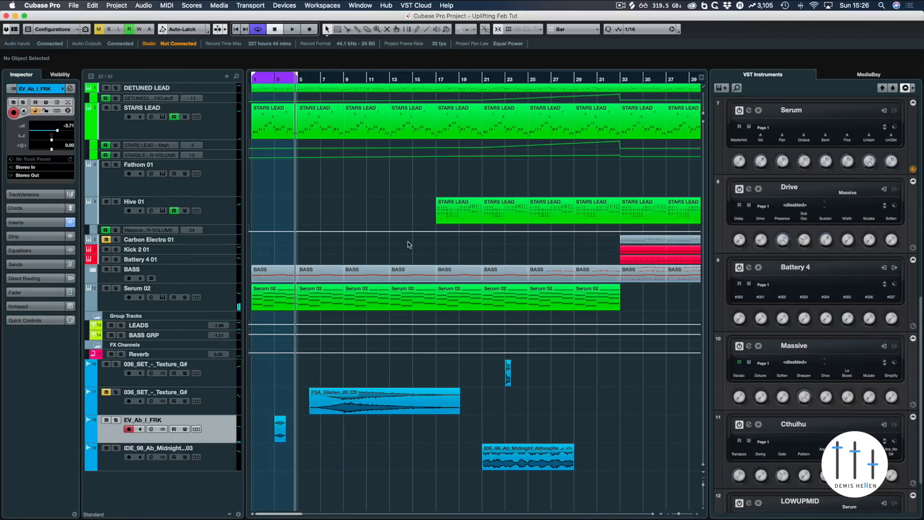
drag(295, 83, 297, 100)
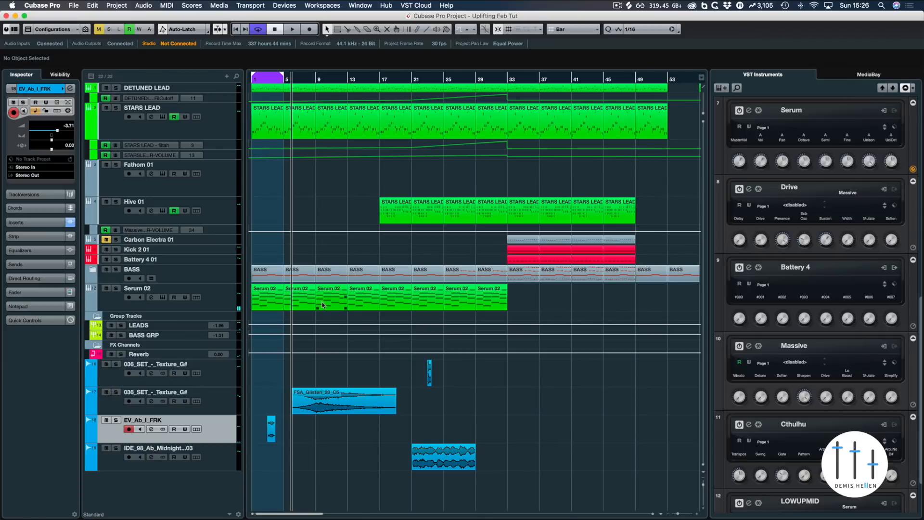
drag(309, 313, 336, 294)
key(p)
key(KP_1)
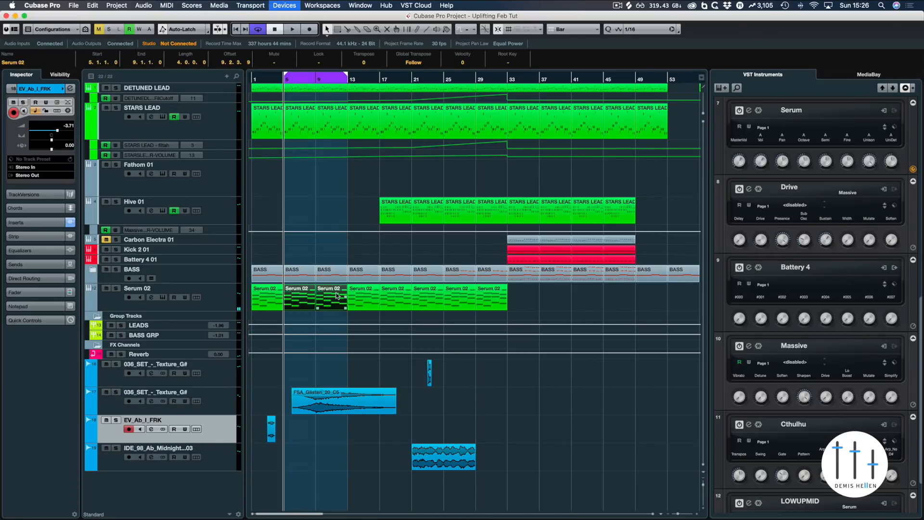
Step: Add a low cut at about 165 Hz in Pro-Q 3 on the 036_SET_-_Texture_G# channel during playback
key(F3)
key(space)
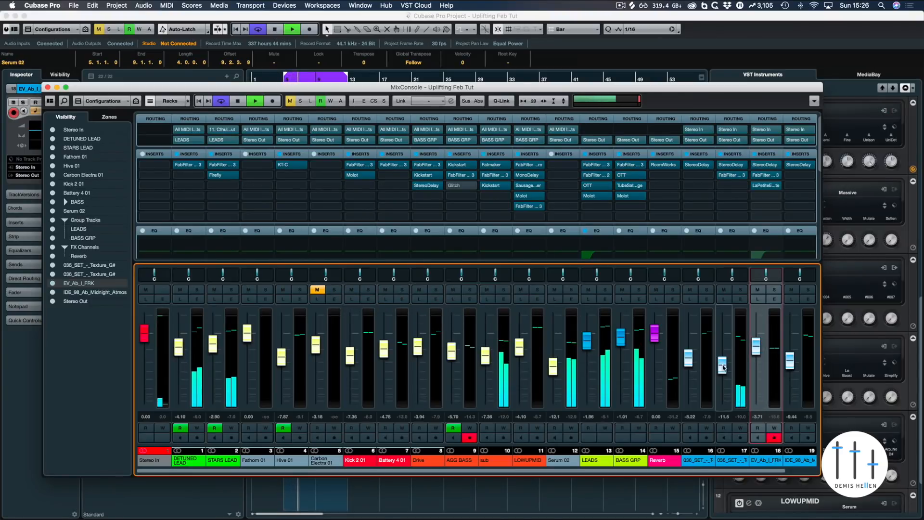
click(734, 177)
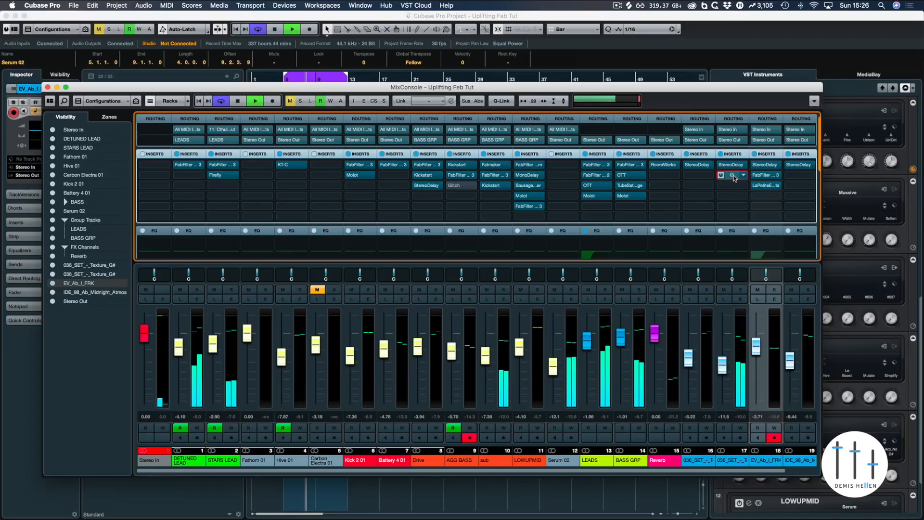
click(733, 176)
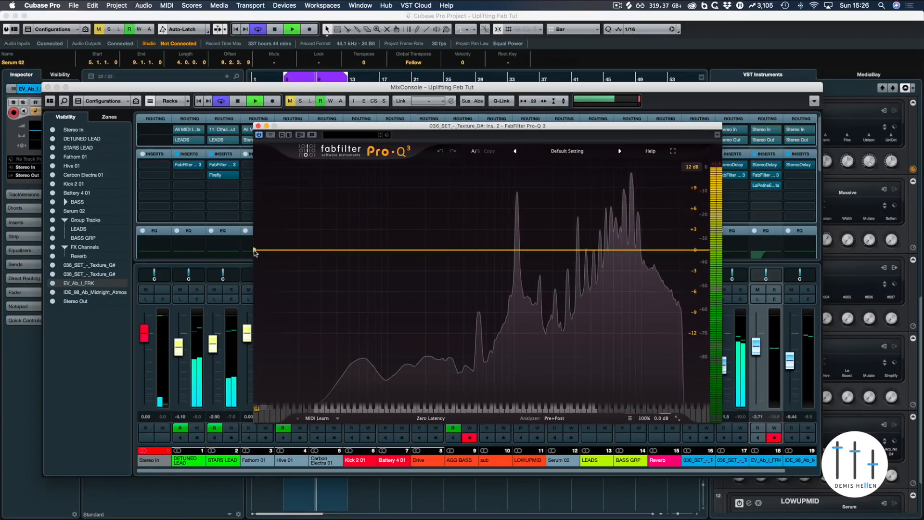
drag(255, 254, 415, 255)
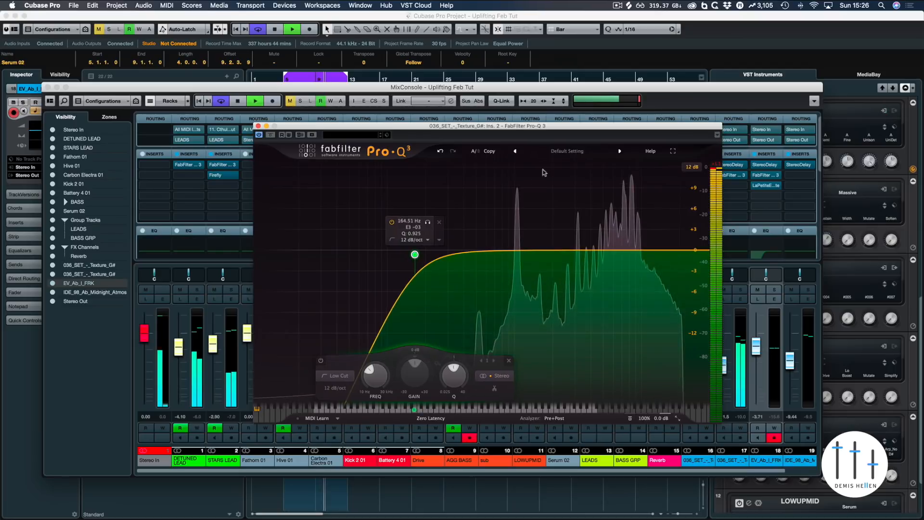
Step: Lower Pro-Q 3's output gain to -4.5 dB and close the EQ window
mouse_move(654, 381)
scroll(653, 380, down, 5)
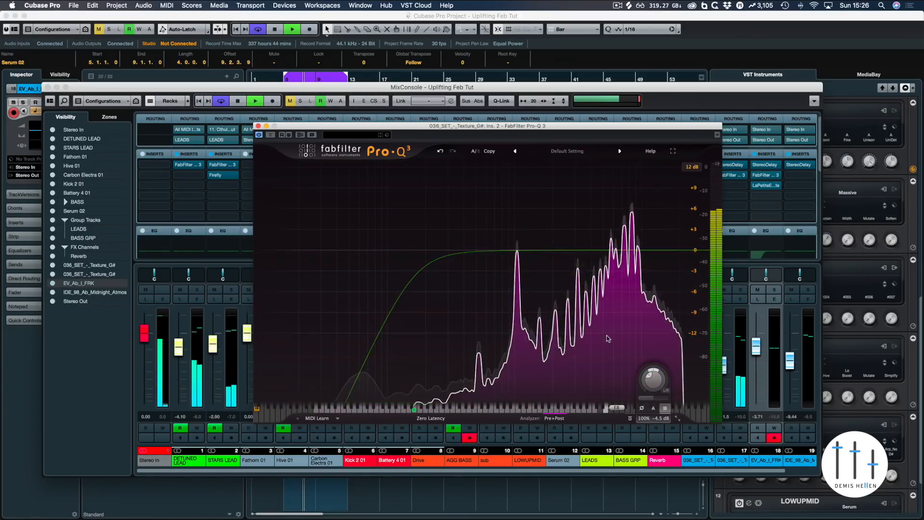
mouse_move(607, 338)
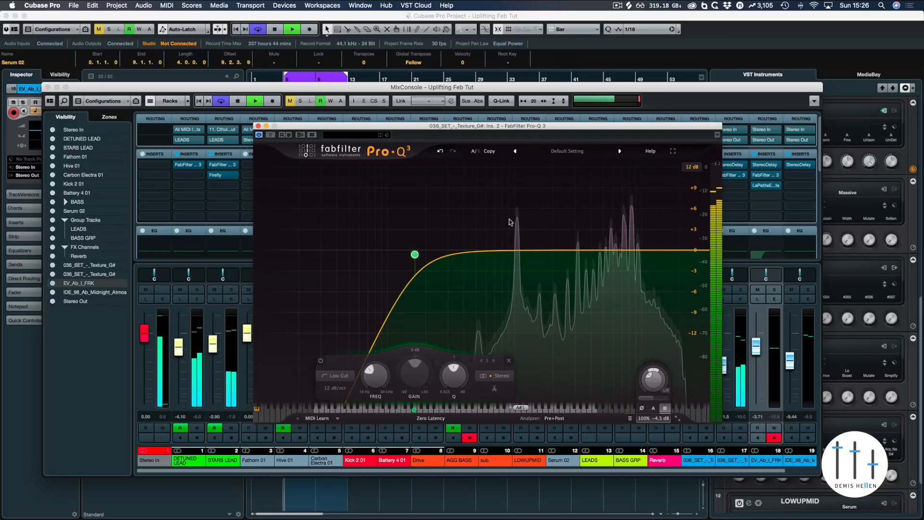
mouse_move(512, 227)
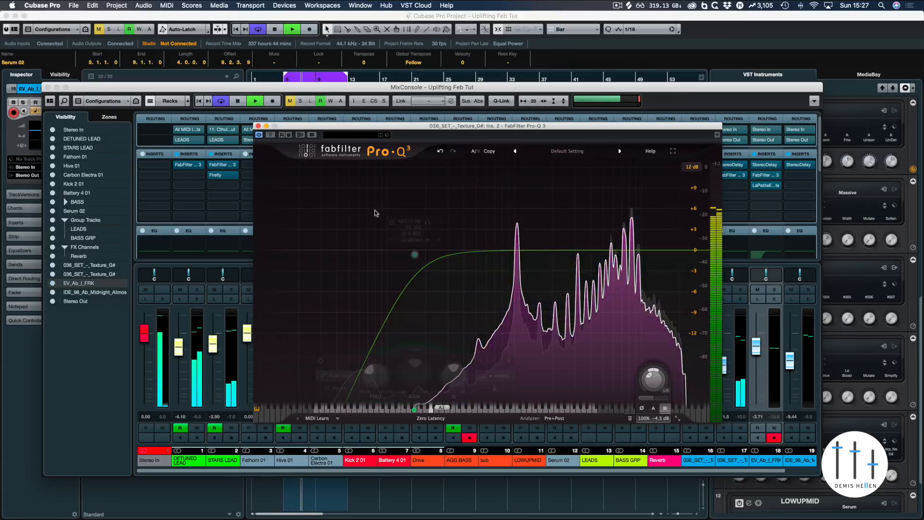
click(258, 126)
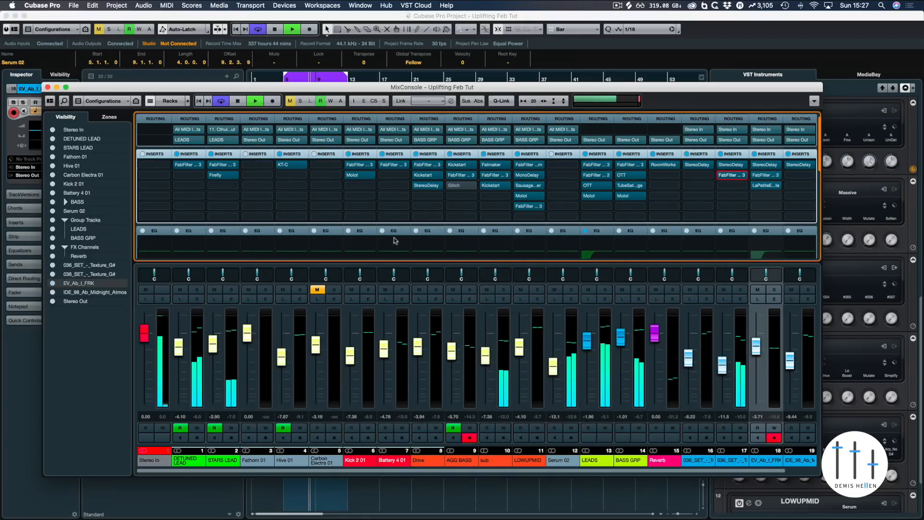
Step: Insert FabFilter Pro-C 2 in the next empty insert slot of the 036_SET_-_Texture_G# channel
click(737, 187)
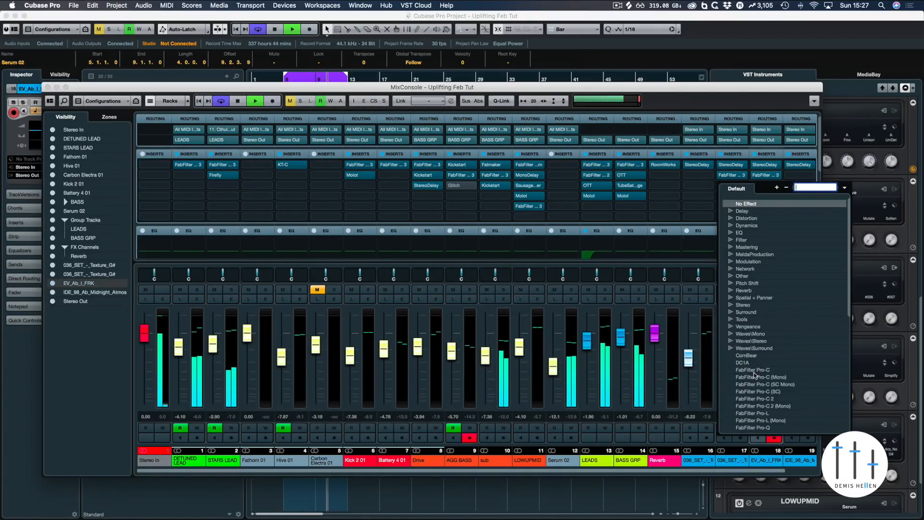
scroll(765, 394, down, 5)
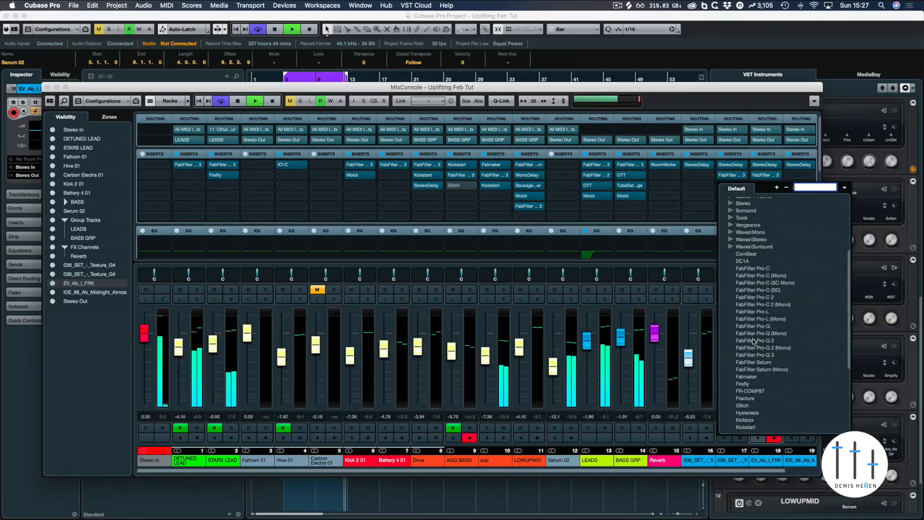
click(746, 297)
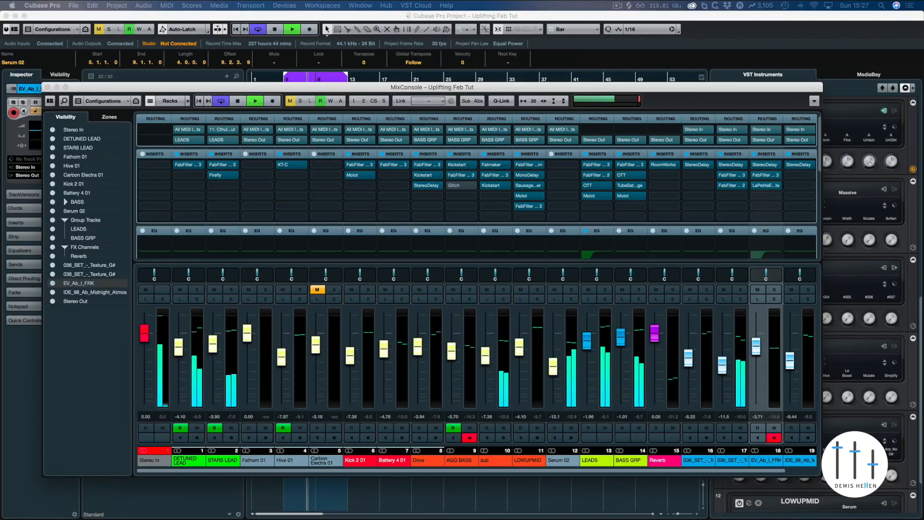
drag(888, 82, 561, 112)
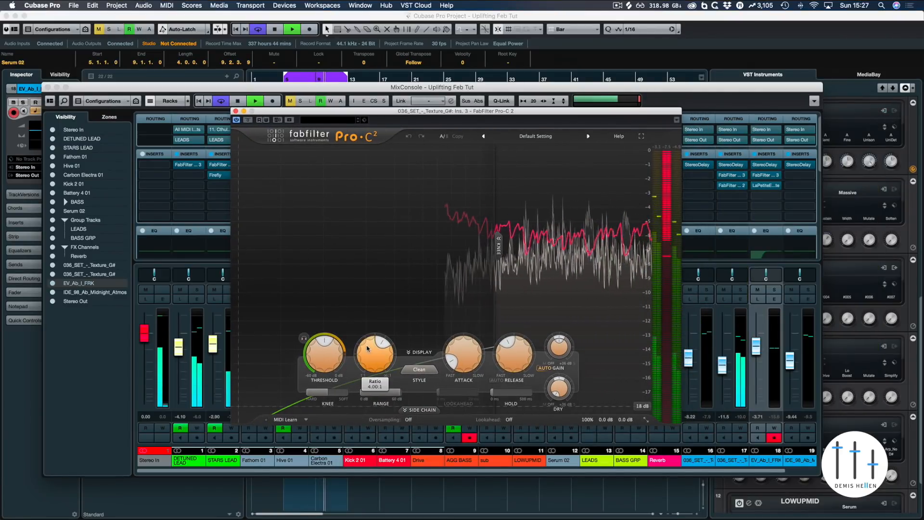
Step: During playback, set Pro-C 2's style to Classic, ratio about 5.13:1, attack about 6.2 ms, and adjust release and knee
key(space)
click(418, 370)
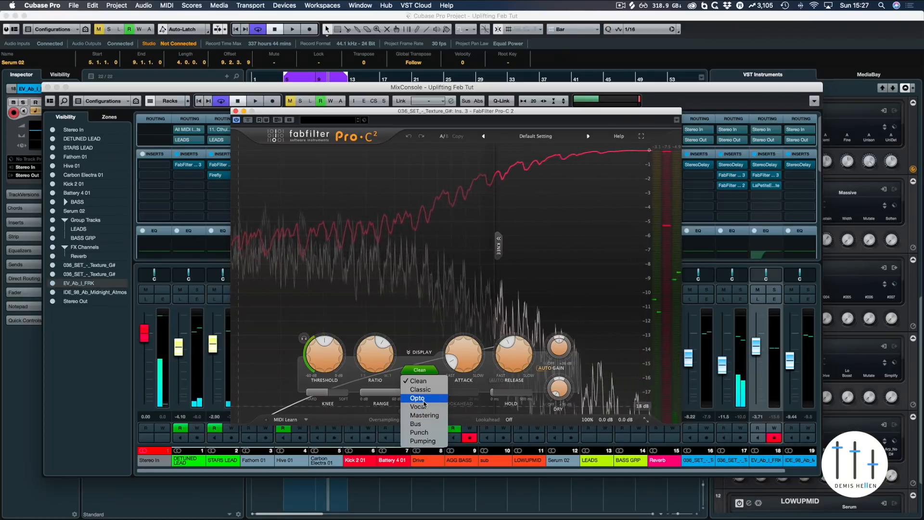
click(428, 391)
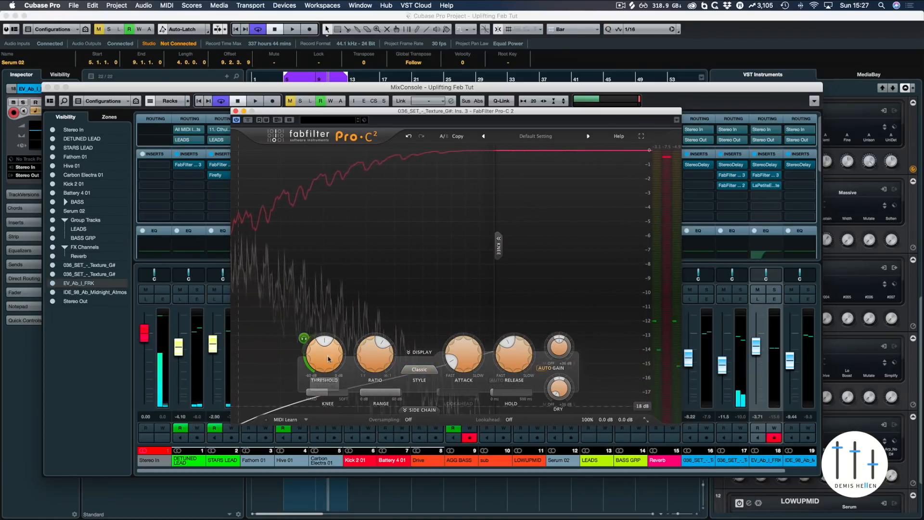
drag(378, 350, 385, 345)
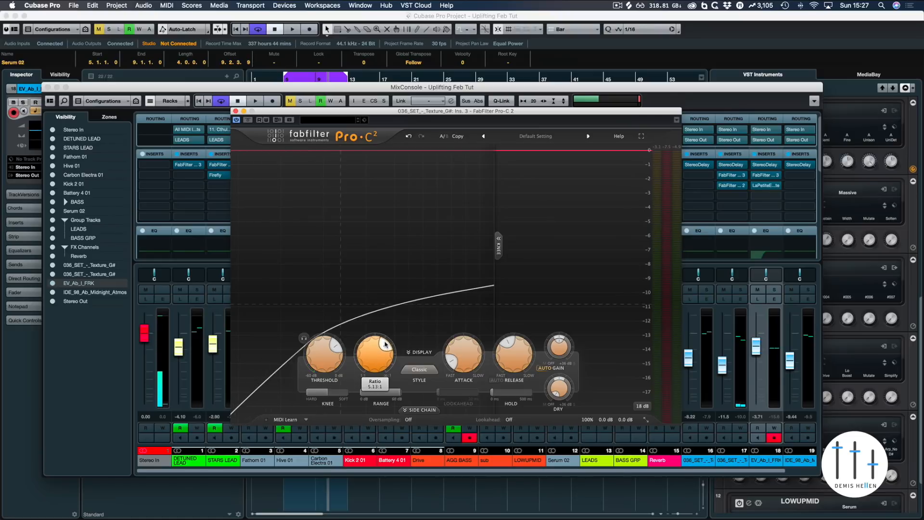
drag(457, 362, 458, 342)
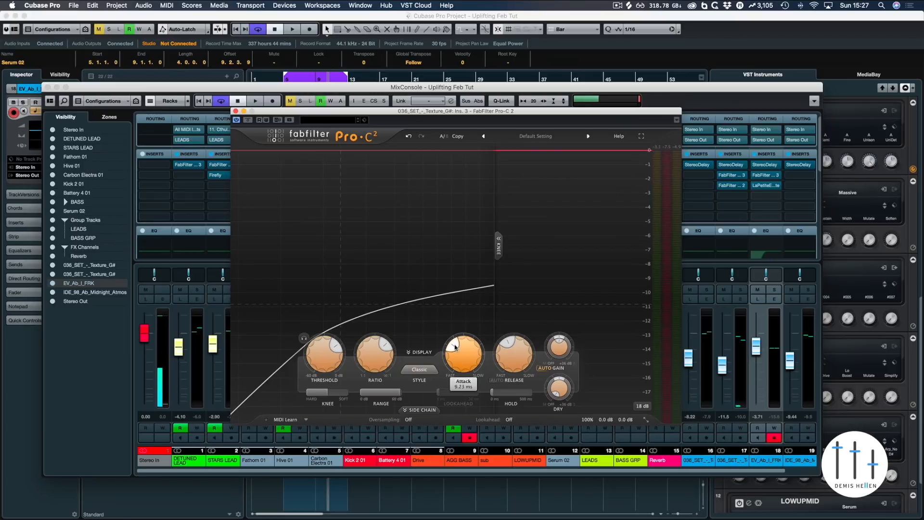
drag(513, 356, 505, 314)
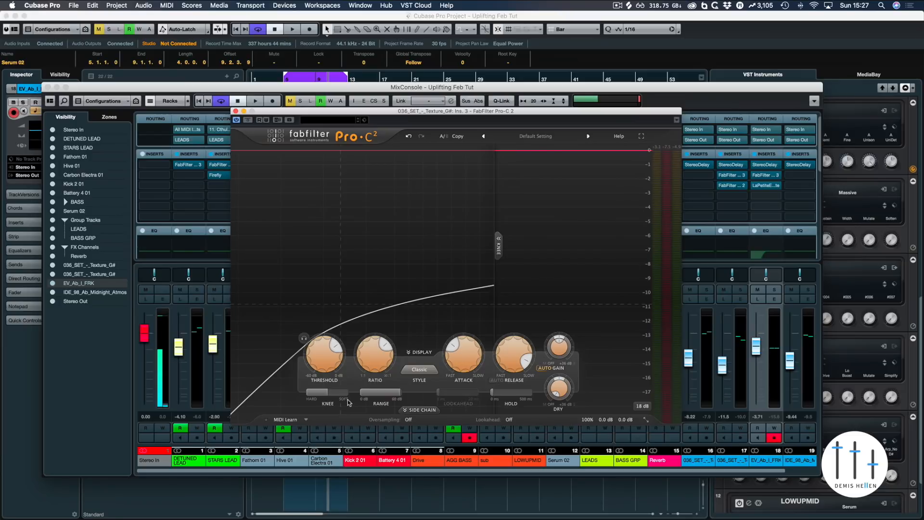
drag(347, 402, 356, 390)
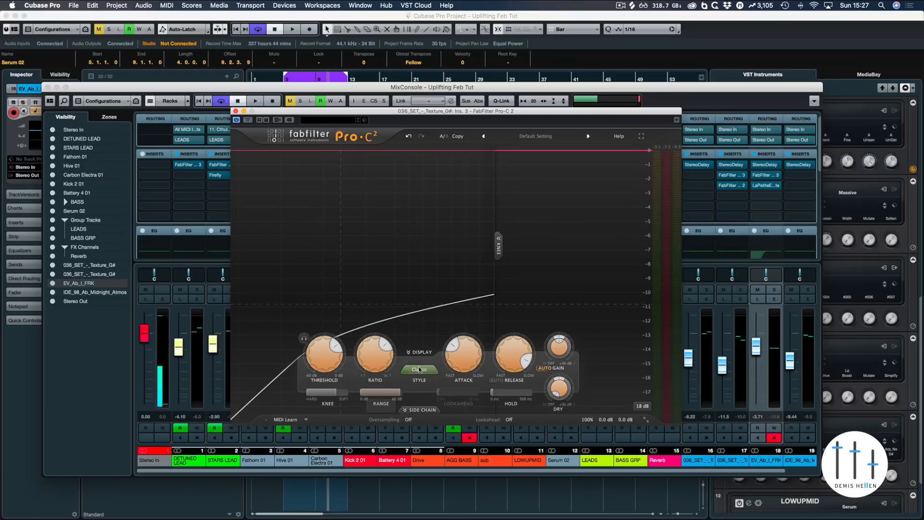
Step: Lower the Pro-C 2 threshold from the current setting while listening during playback
mouse_move(327, 365)
key(space)
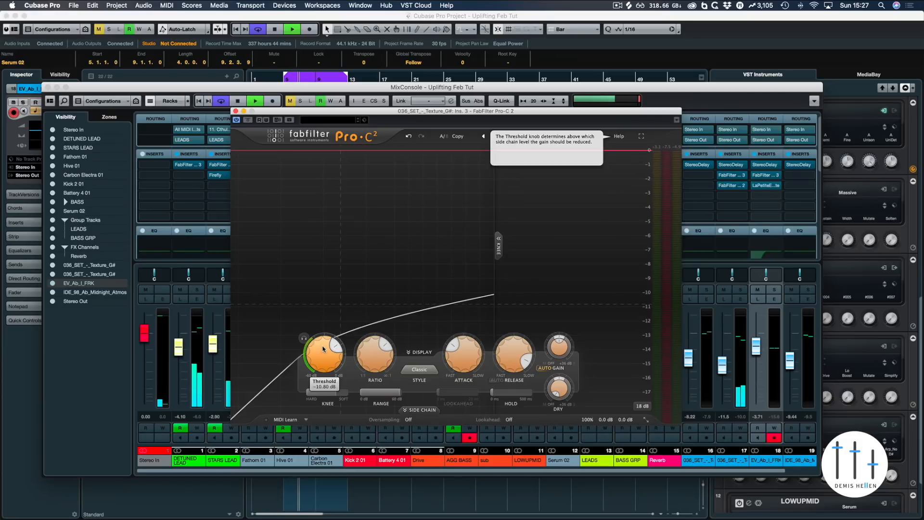
drag(324, 346, 324, 365)
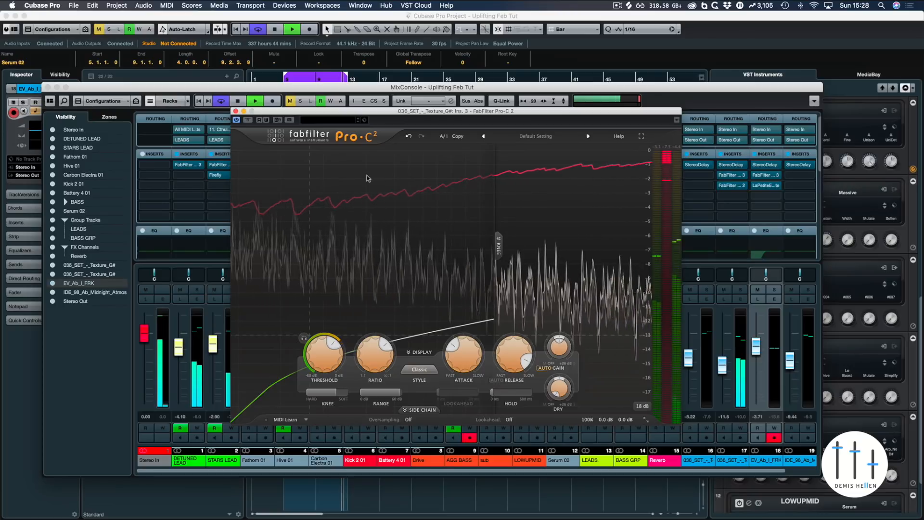
key(space)
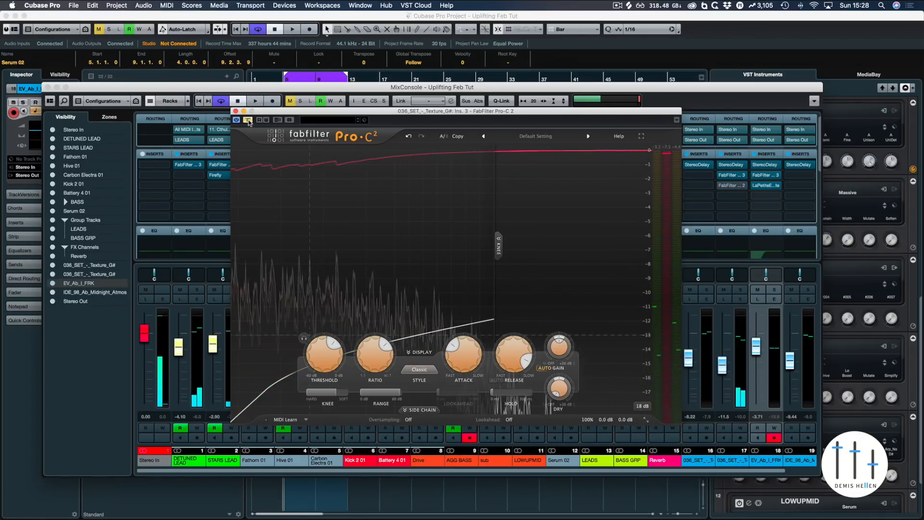
key(space)
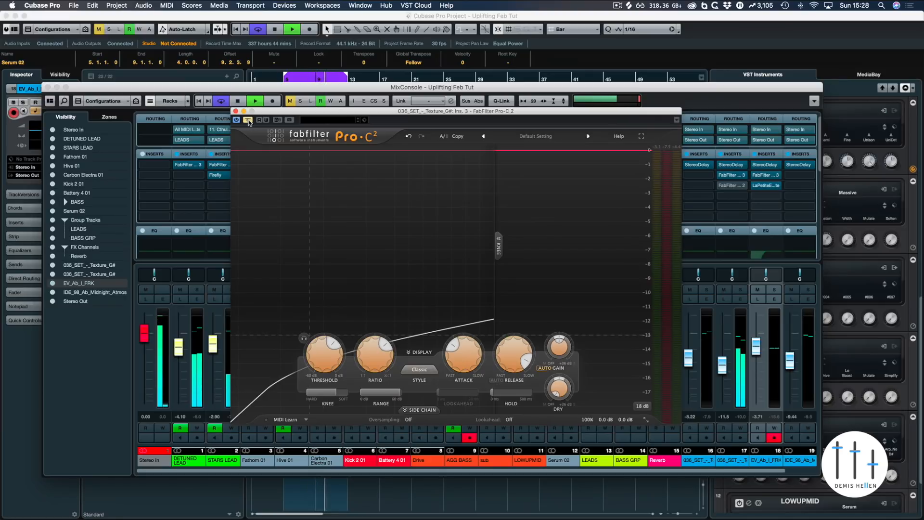
Step: Re-enable the compressor and raise its threshold slightly while listening during playback
click(249, 120)
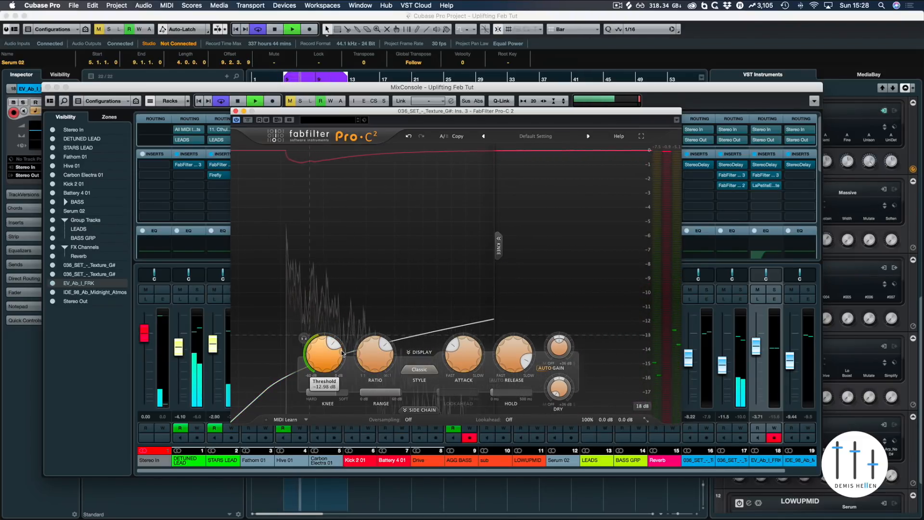
mouse_move(342, 353)
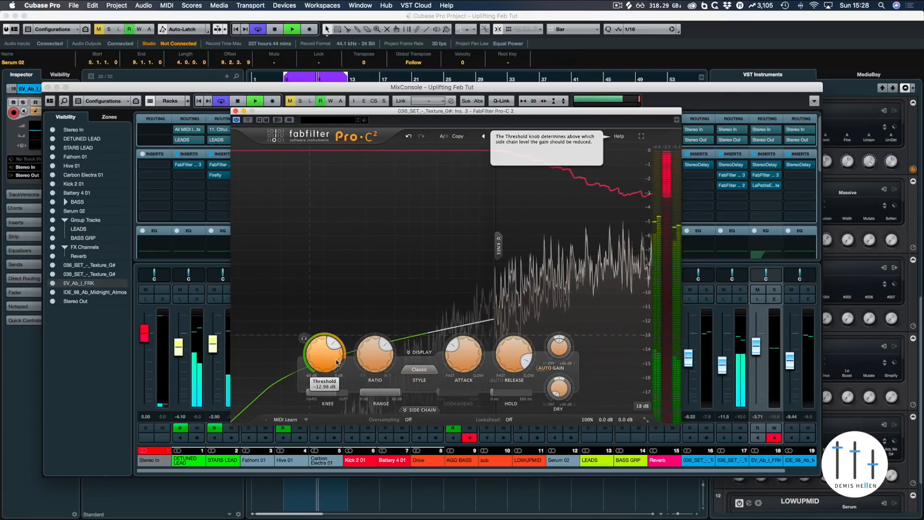
drag(321, 355, 328, 331)
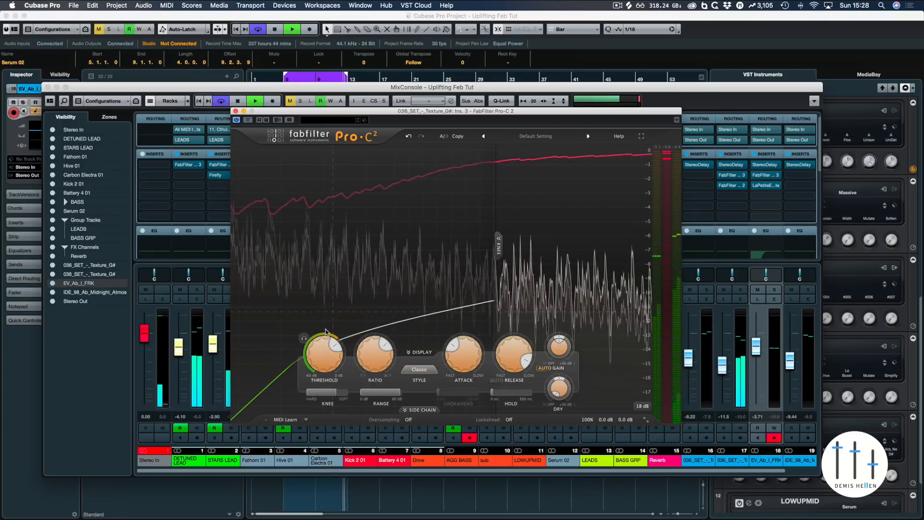
key(space)
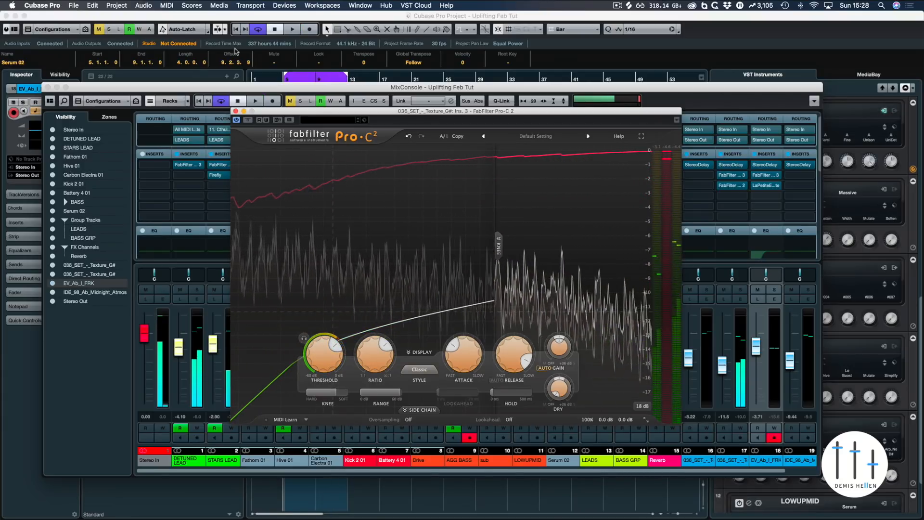
Step: Close the compressor and the MixConsole, then save the project
click(235, 111)
click(48, 87)
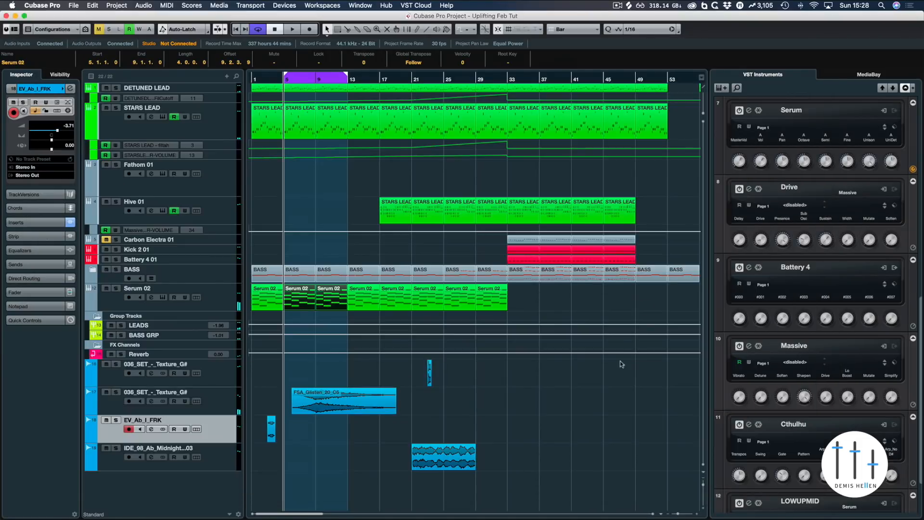
key(g)
key(super+s)
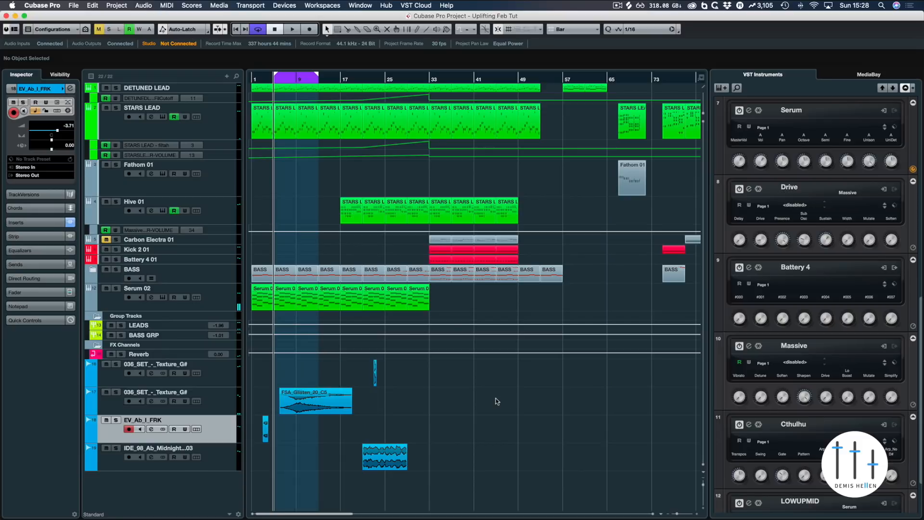
Step: Copy the FSA_Glisten_20_C5 event to bar 25 on the same track and play from there
key(h)
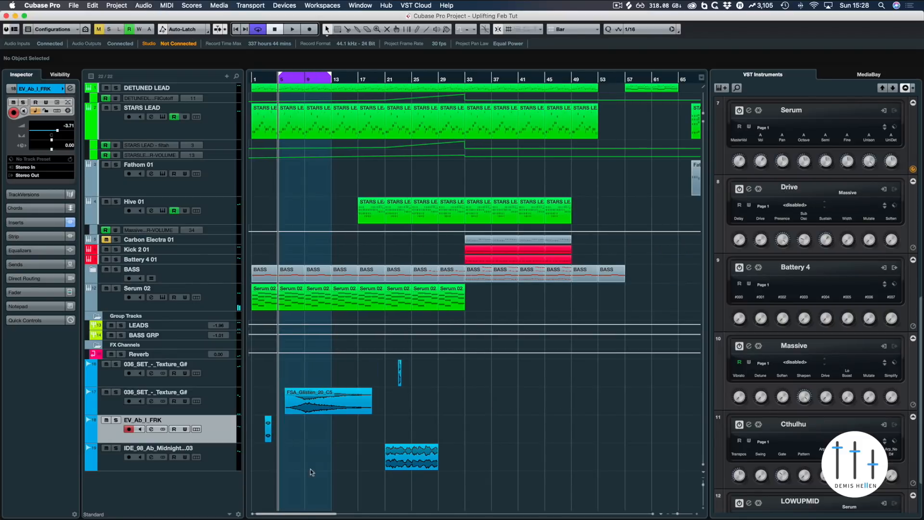
drag(302, 404, 430, 407)
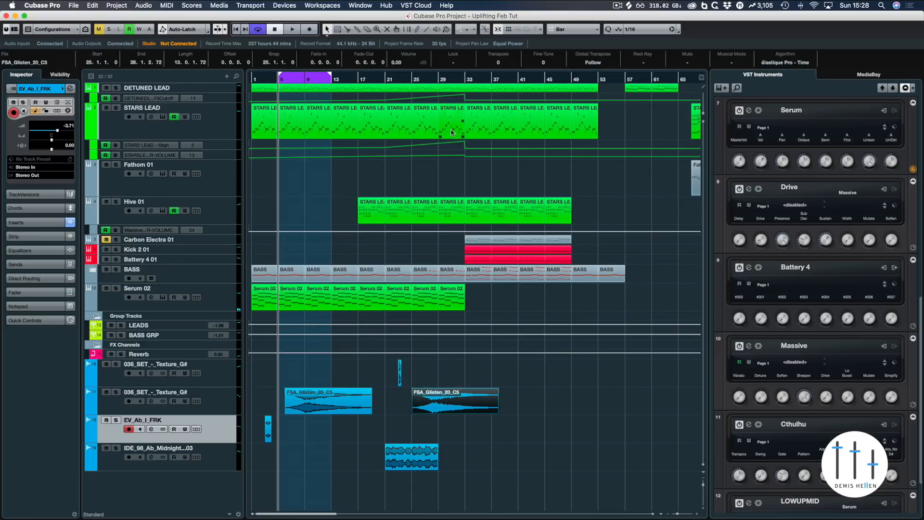
click(441, 81)
key(space)
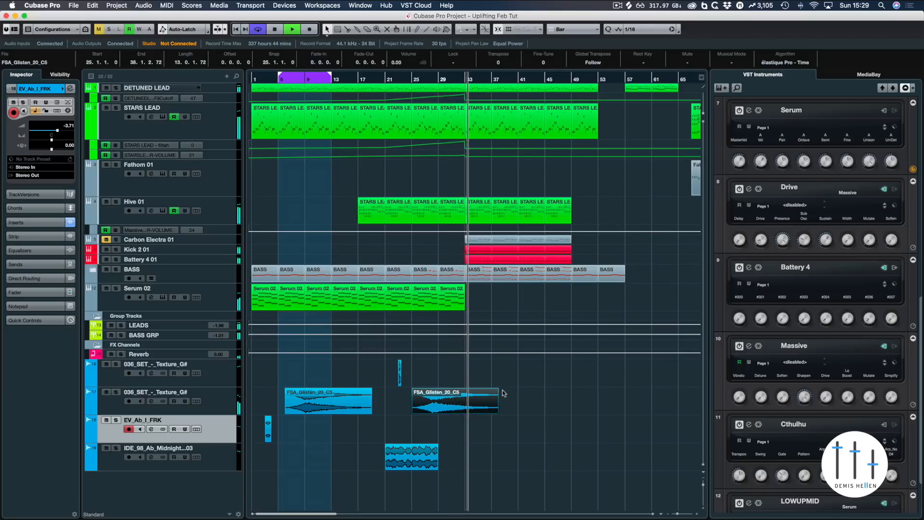
Step: Add a fade-out of about 2 bars to the end of the copied glisten event
drag(497, 390, 482, 390)
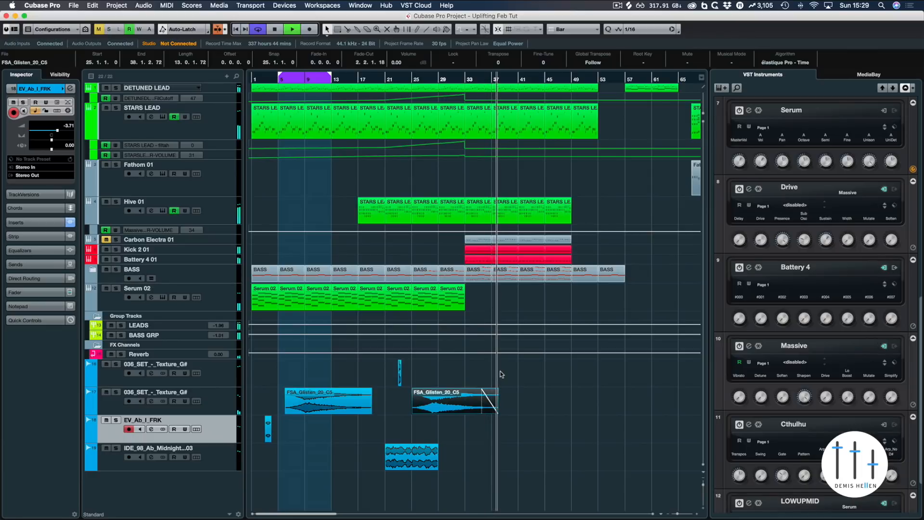
key(space)
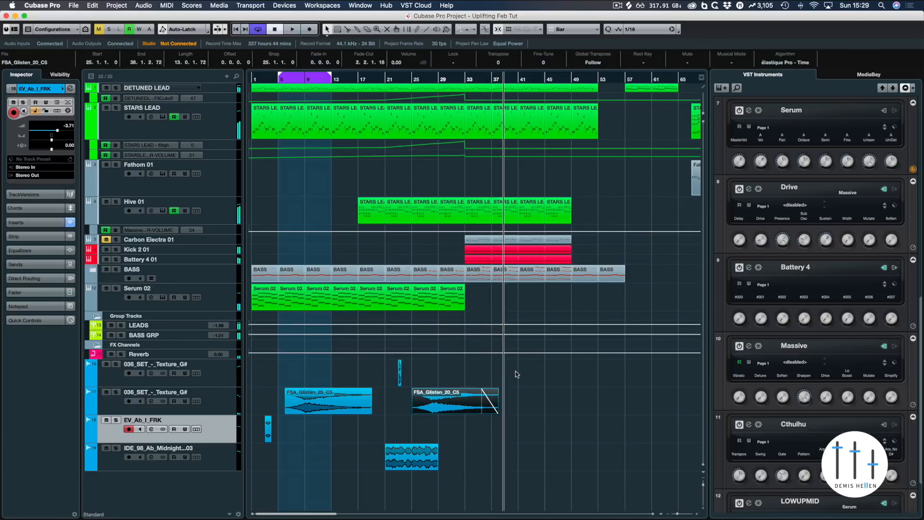
click(511, 375)
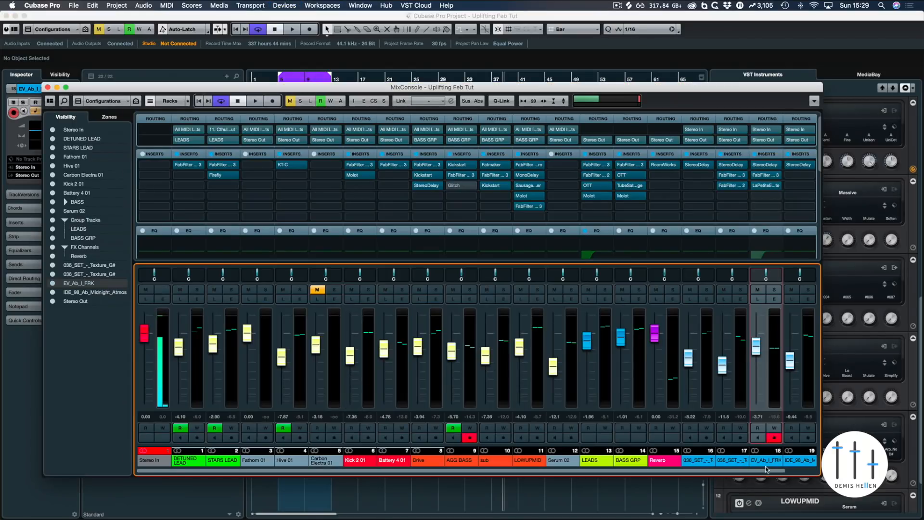
Step: Rename the second 036_SET_-_Texture_G# track to ATMOS TEXTURE
key(F3)
double_click(157, 393)
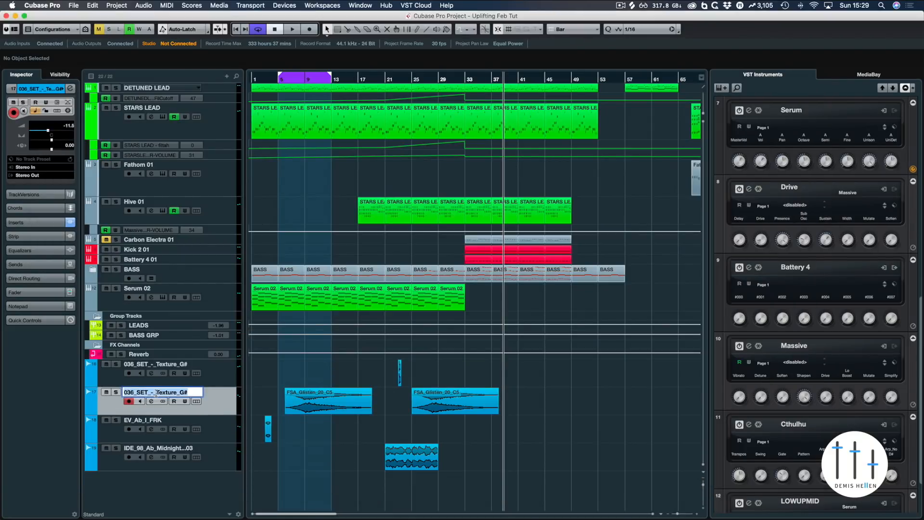
text(ATMOS TEXT)
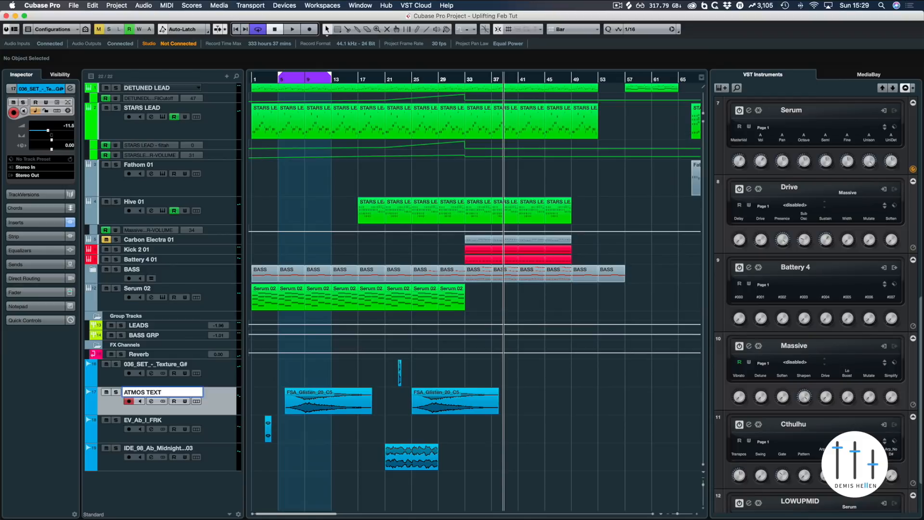
text(URE)
key(Return)
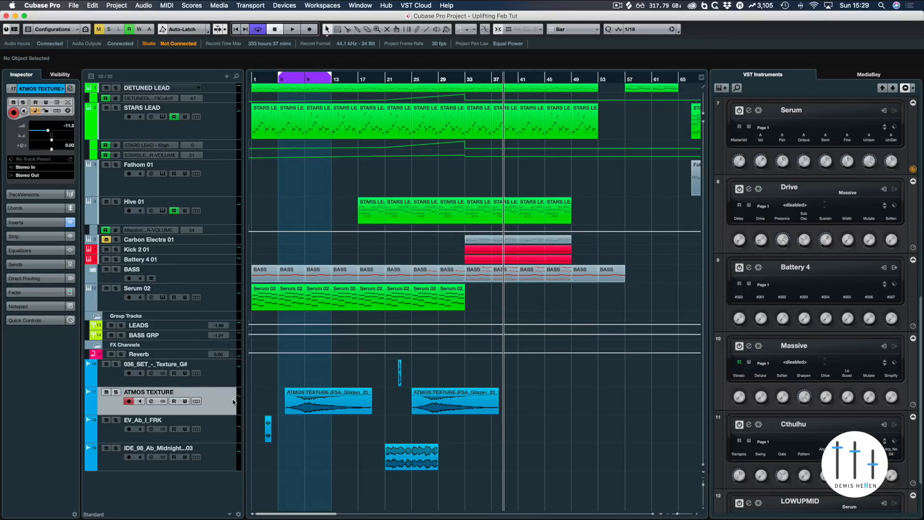
Step: Insert a RoomWorks reverb on the ATMOS TEXTURE channel and open its editor
key(F3)
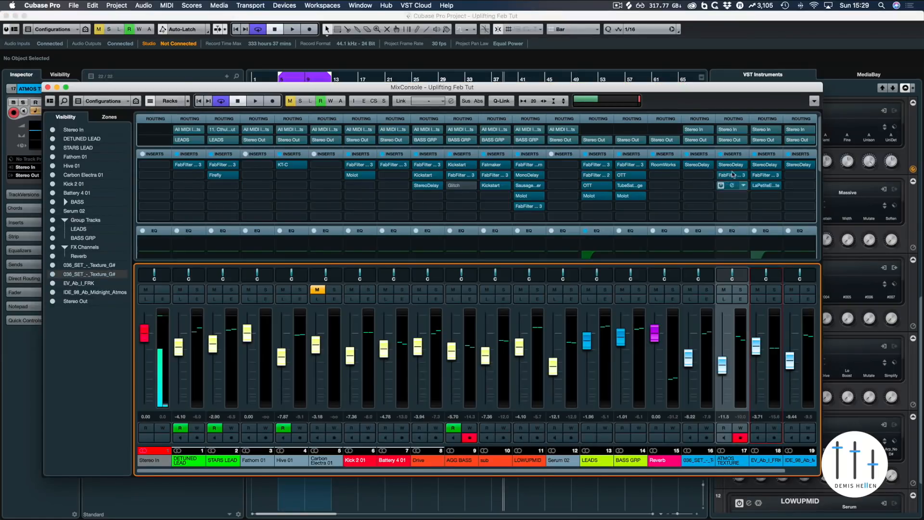
click(738, 196)
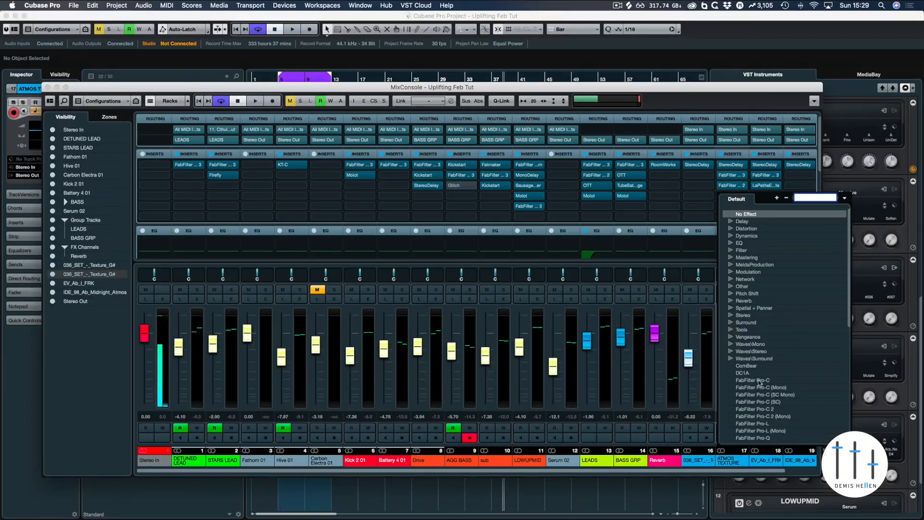
text(reverb)
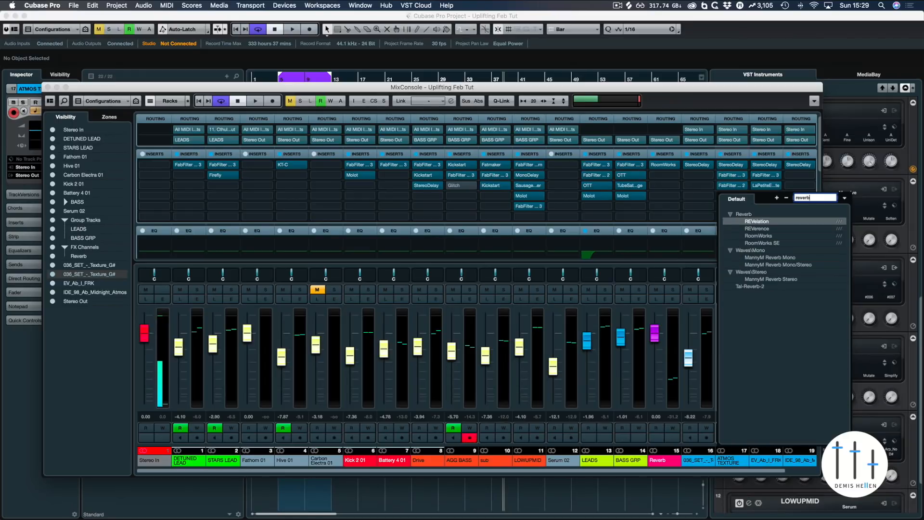
click(759, 236)
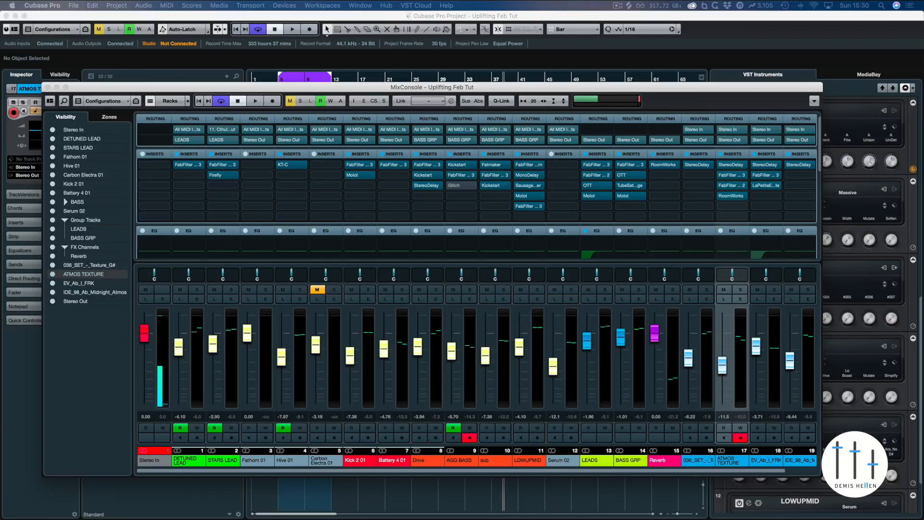
click(728, 195)
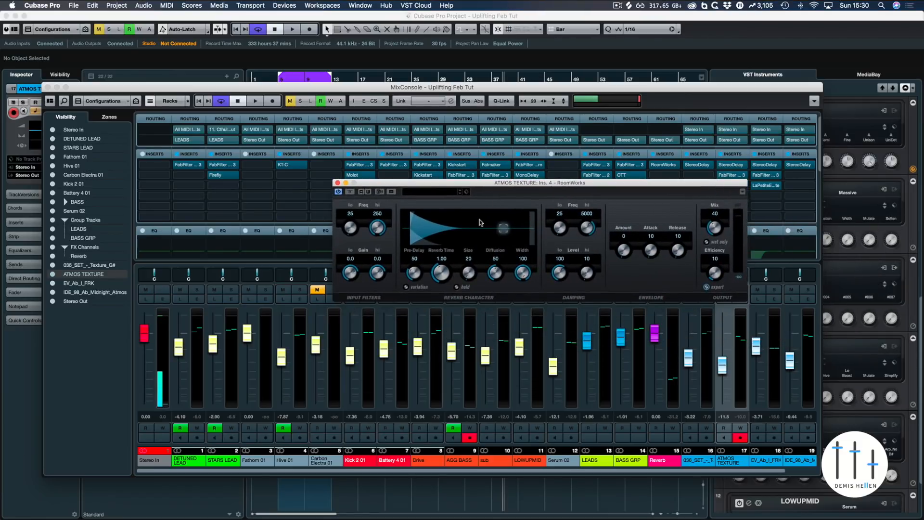
Step: Set the RoomWorks pre-delay to 0, reverb time to 20.00, size to 250 and high damping level to 400
drag(415, 276, 453, 221)
drag(468, 274, 454, 98)
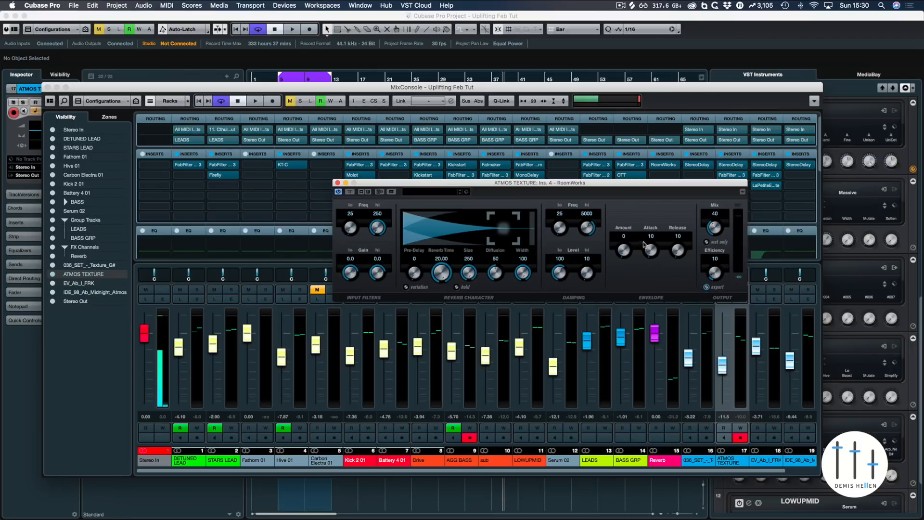
drag(582, 274, 600, 80)
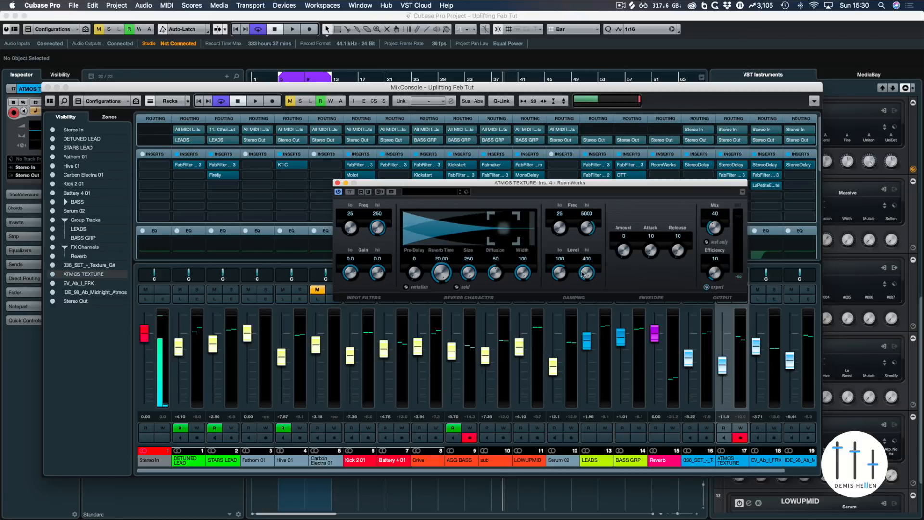
Step: Set the reverb mix to 69 while playing the project back
drag(715, 226, 719, 229)
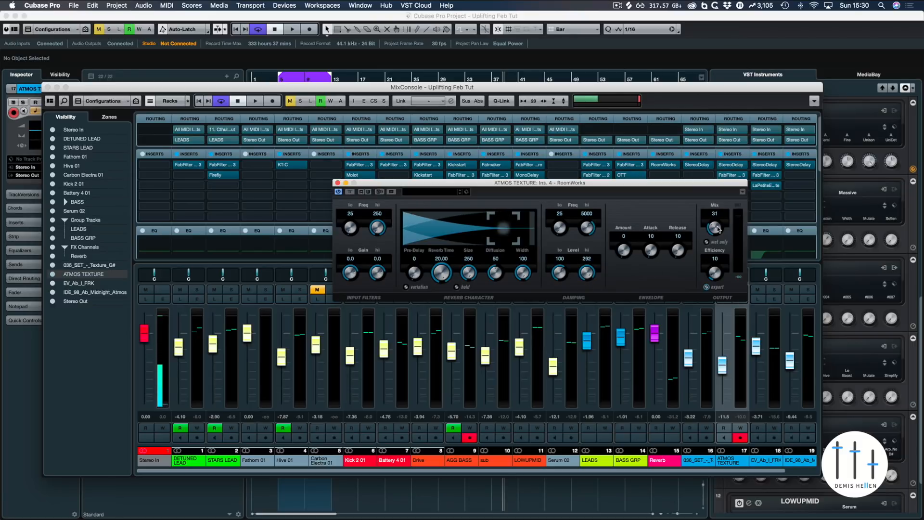
drag(715, 201, 714, 227)
key(F3)
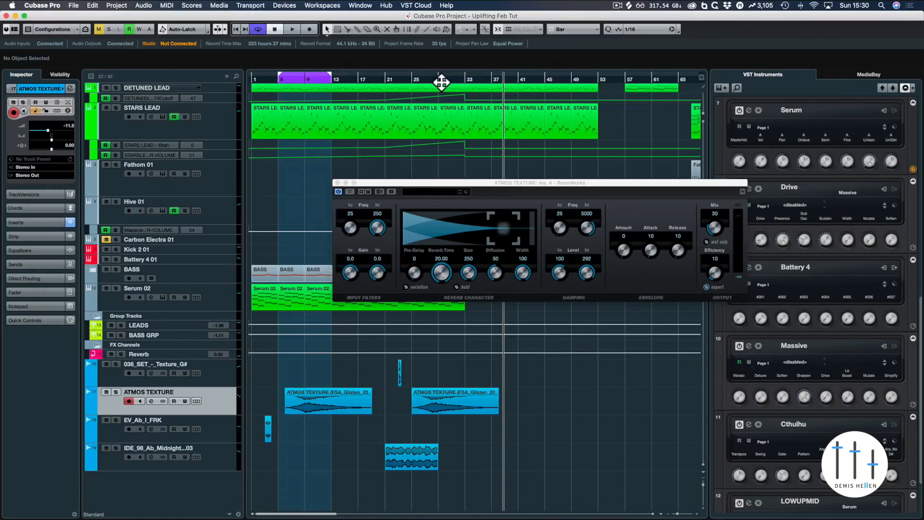
key(space)
drag(715, 227, 717, 197)
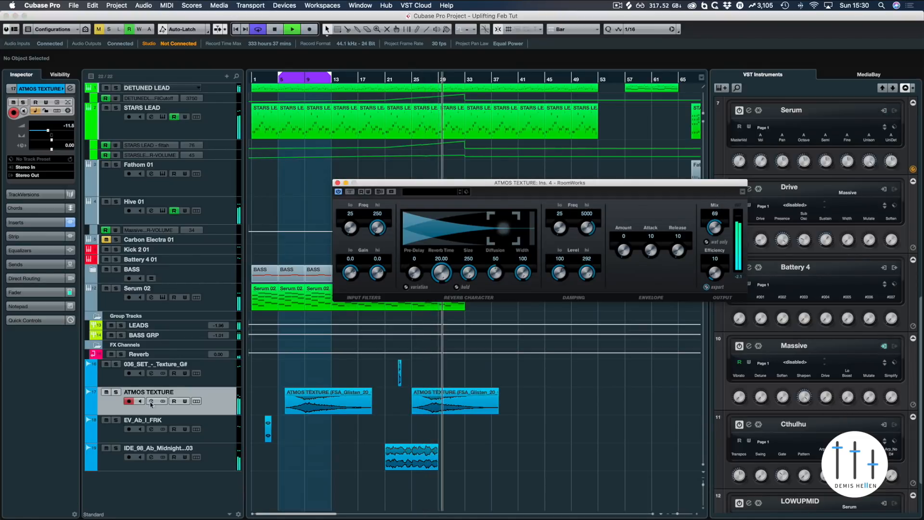
key(space)
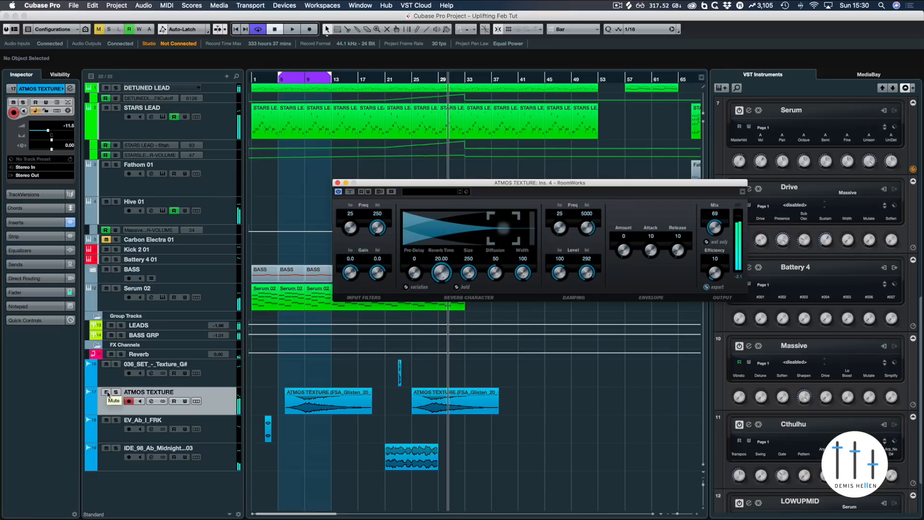
Step: Solo the ATMOS TEXTURE track and play it from around bar 25
click(113, 393)
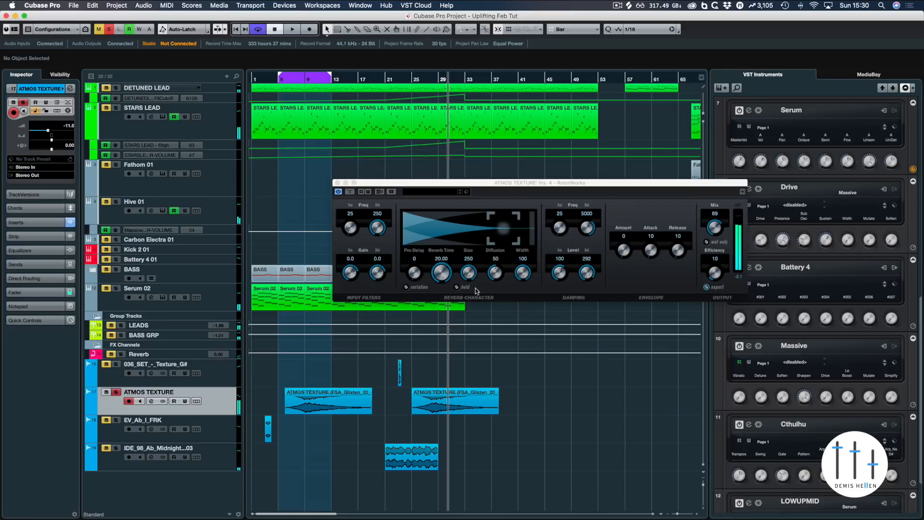
click(349, 192)
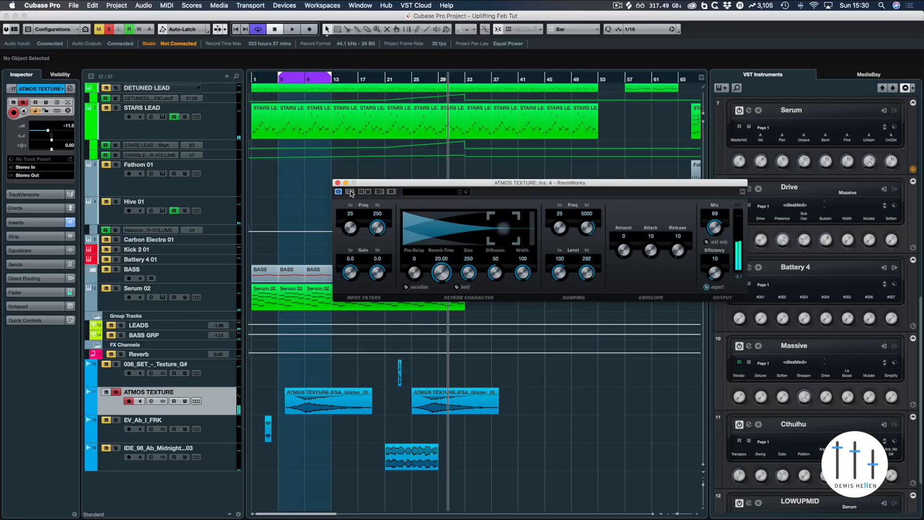
drag(445, 83, 421, 84)
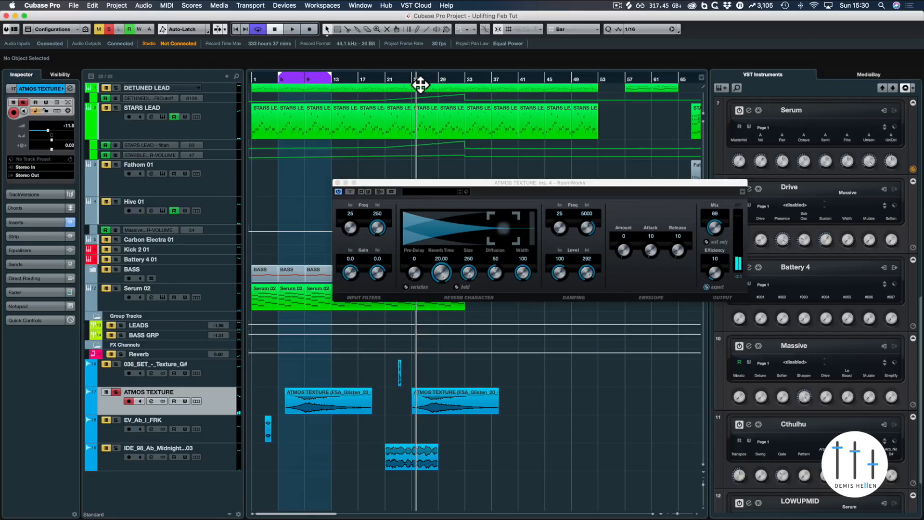
key(space)
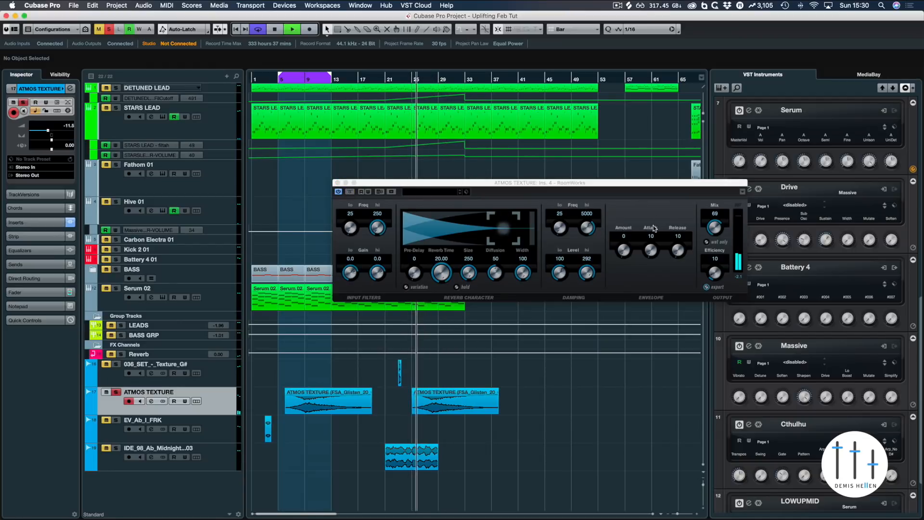
Step: Lower the reverb's high damping level to 45, compare with the reverb bypassed, and close the RoomWorks window
drag(591, 274, 588, 314)
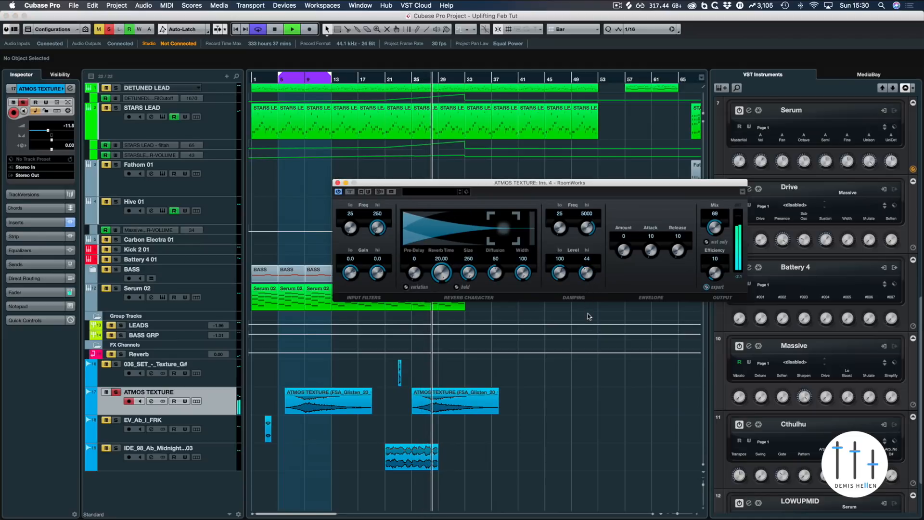
click(350, 192)
key(space)
click(350, 192)
click(350, 192)
click(337, 183)
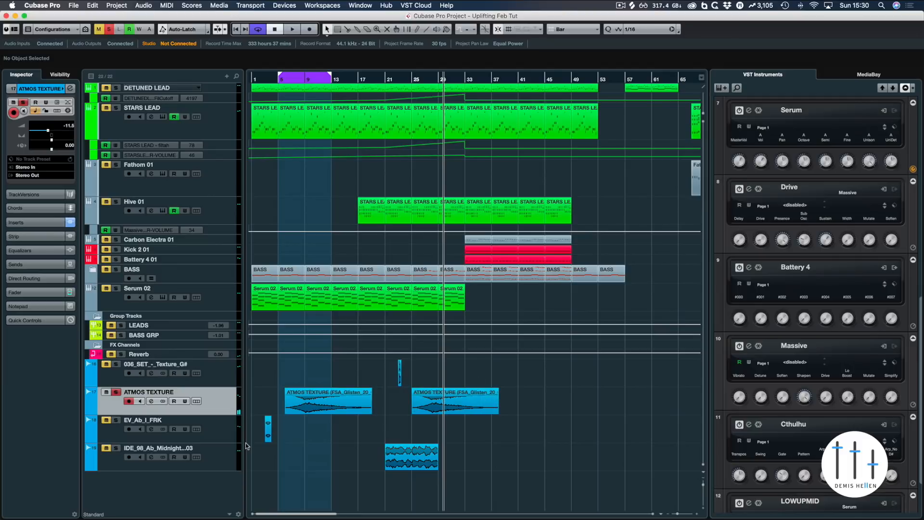
Step: Add a 48 dB/oct high cut to the ATMOS TEXTURE Pro-Q 3 EQ and pull its frequency down
key(F3)
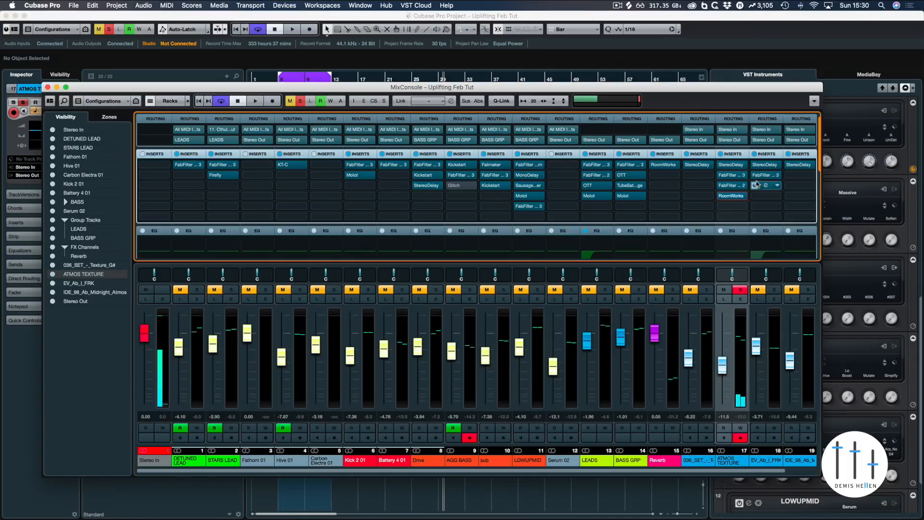
click(731, 175)
key(space)
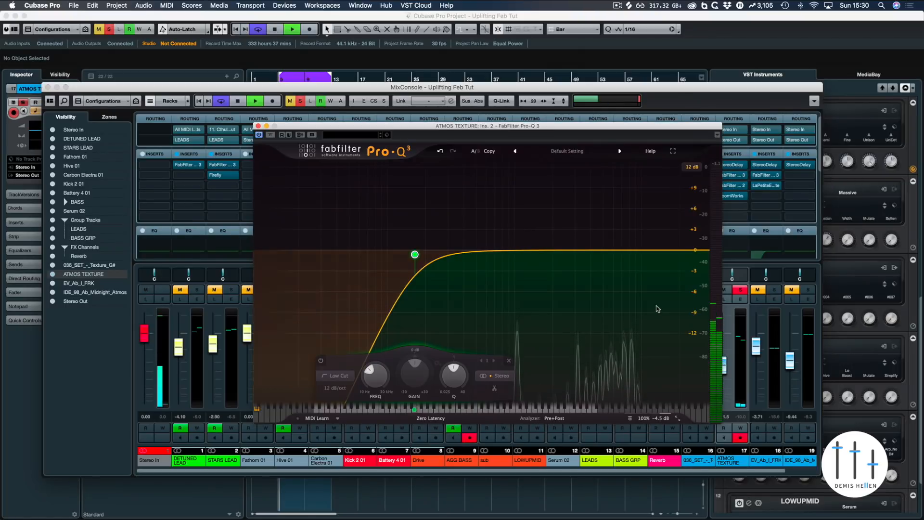
click(699, 250)
click(522, 388)
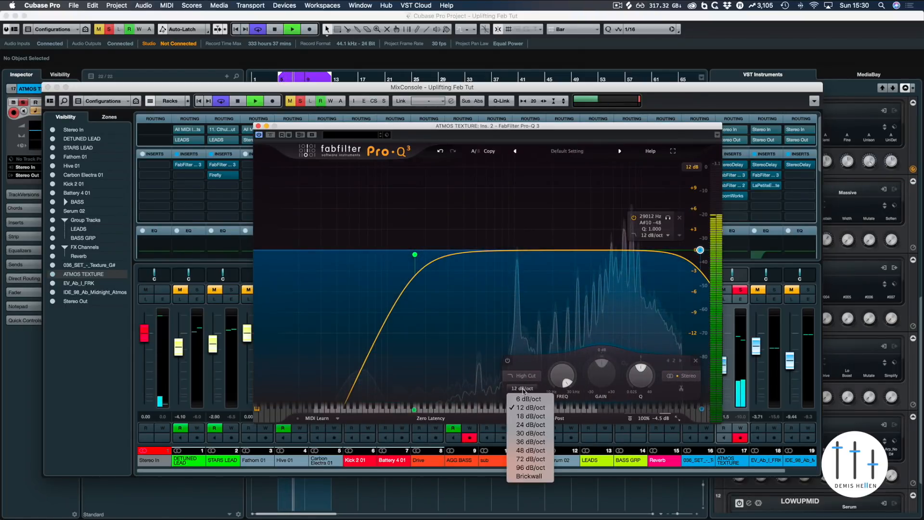
click(526, 450)
drag(700, 250, 614, 247)
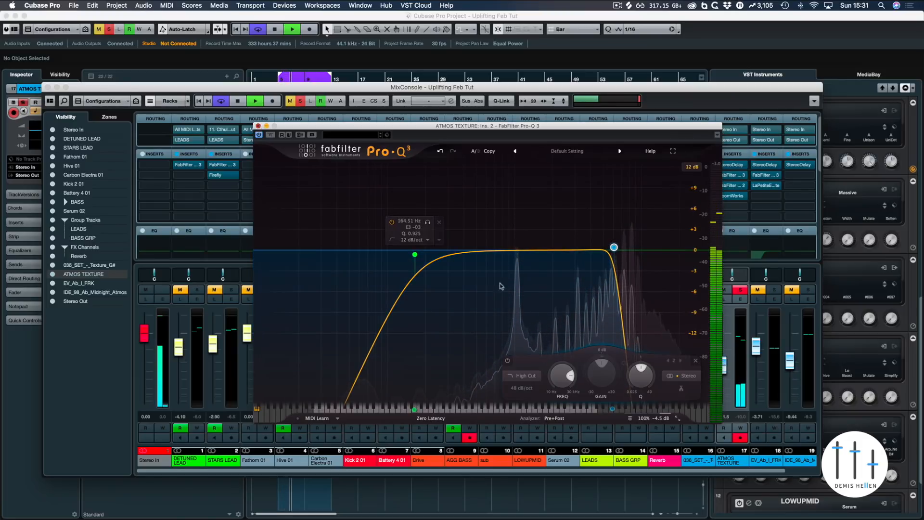
click(259, 125)
key(F3)
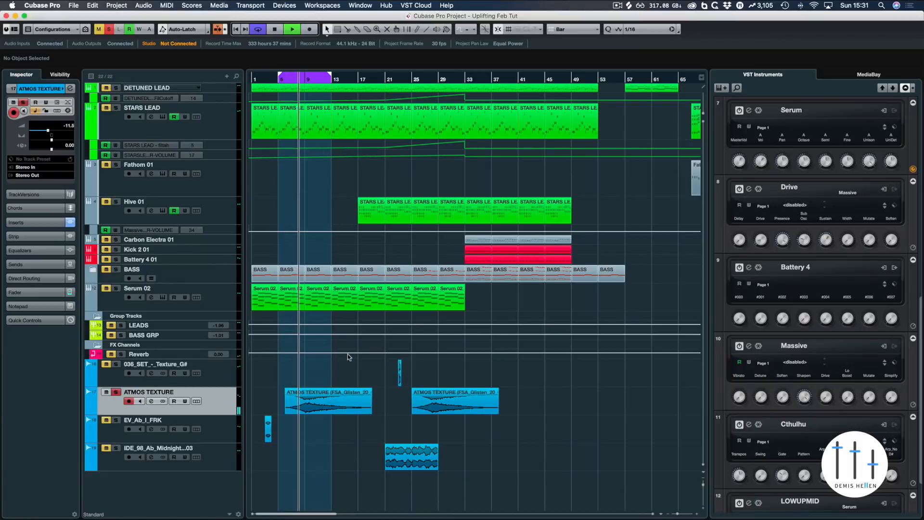
Step: Unsolo all tracks and toggle the ATMOS TEXTURE reverb bypass while playing to compare
click(109, 29)
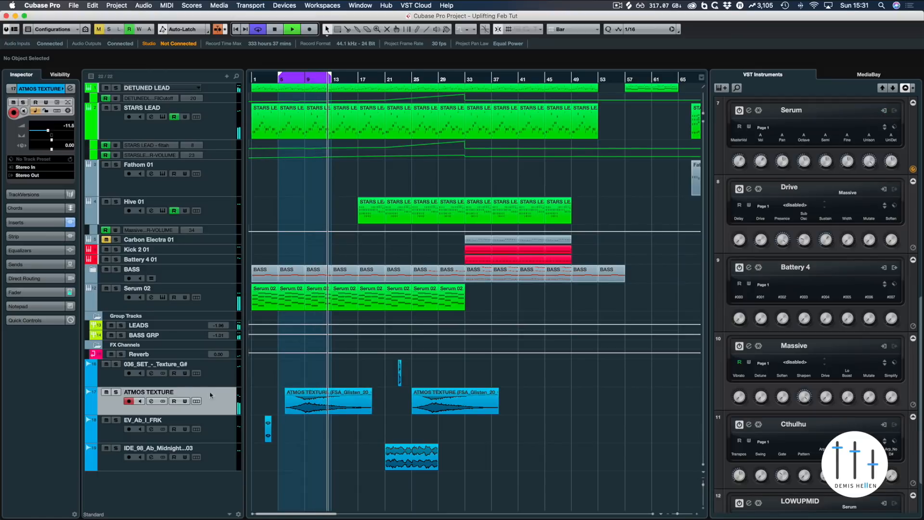
key(F3)
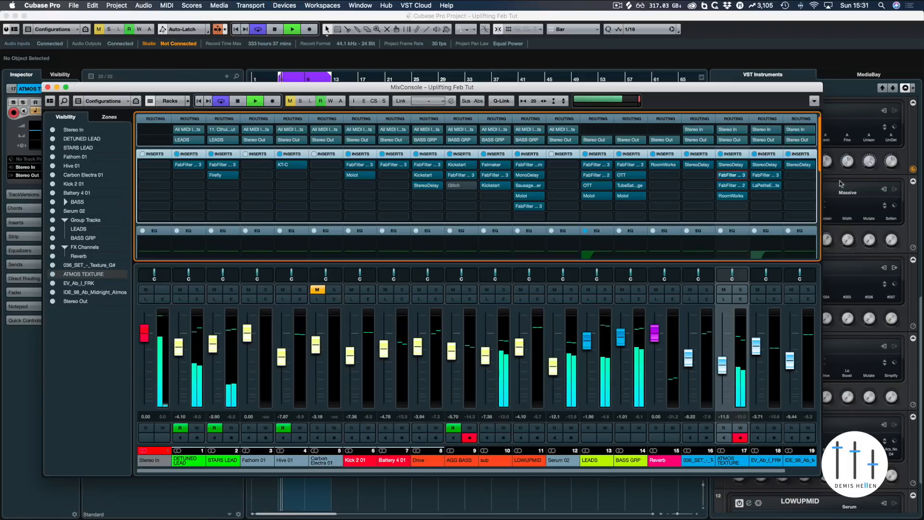
click(722, 197)
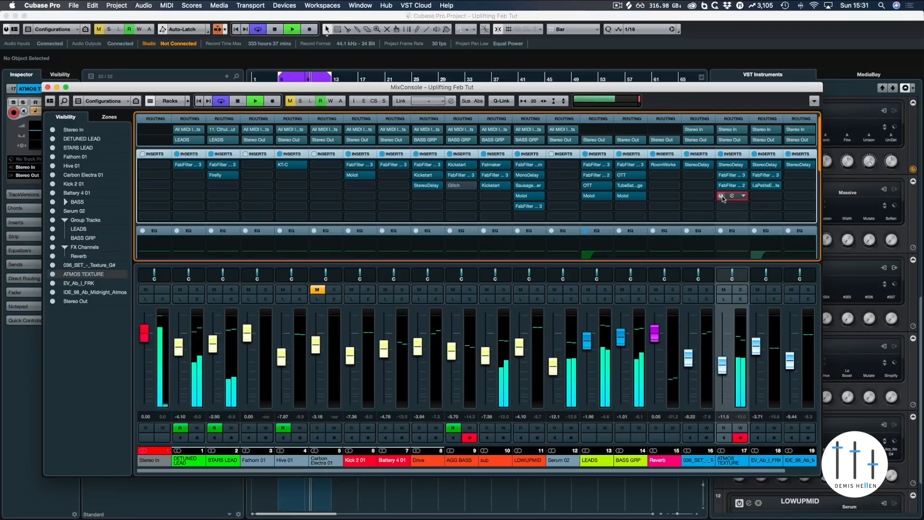
key(space)
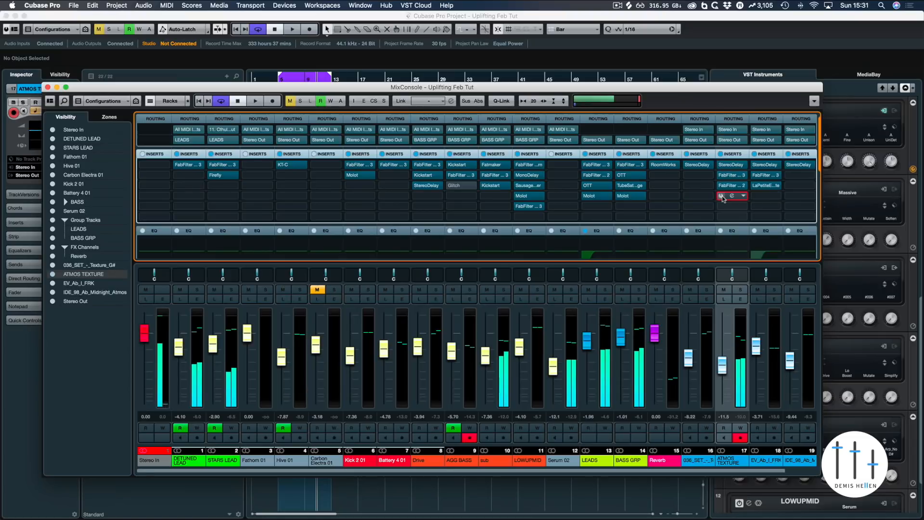
key(space)
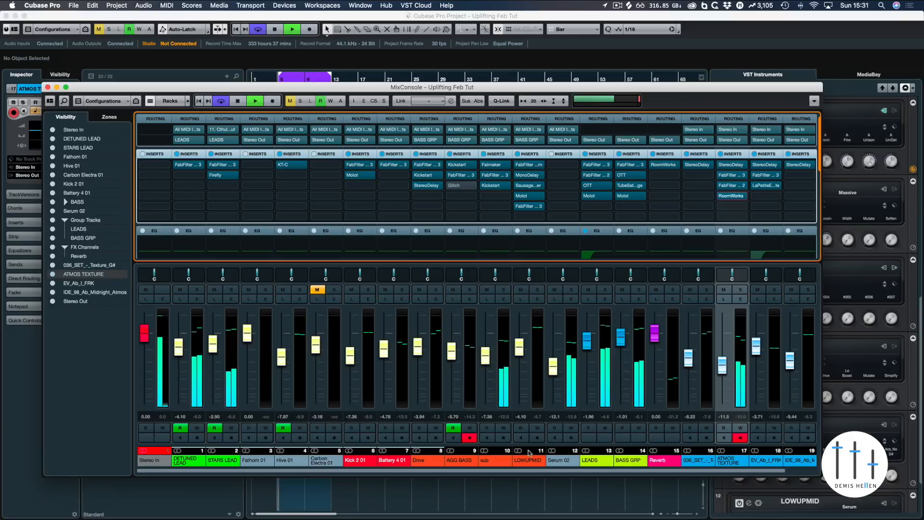
Step: Play the full mix from the start of the project
key(F3)
key(space)
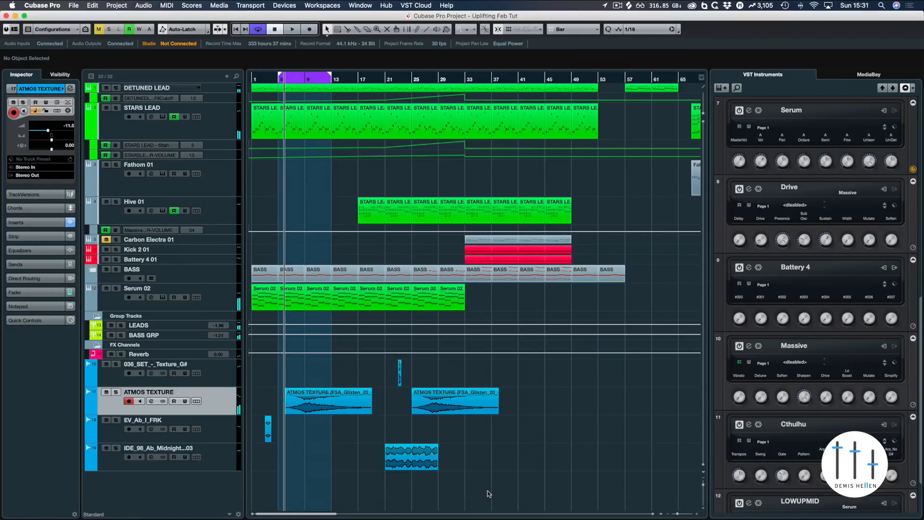
click(268, 80)
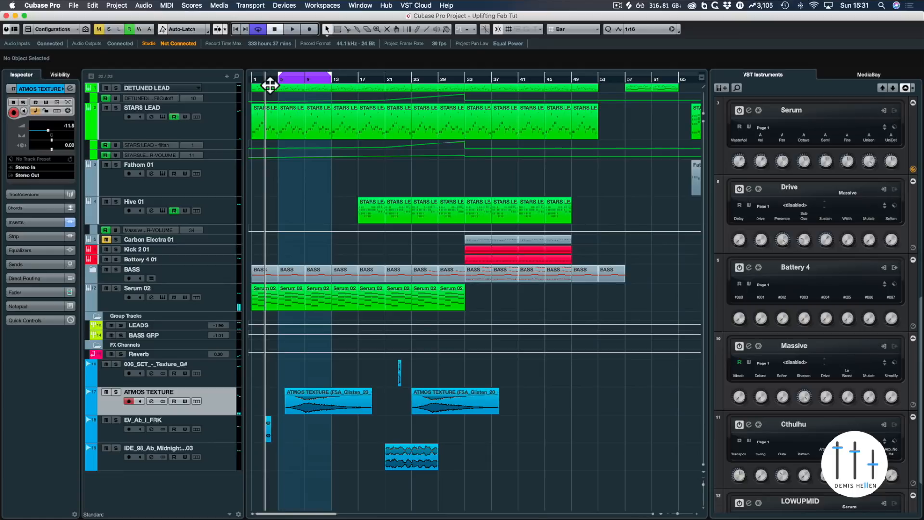
key(space)
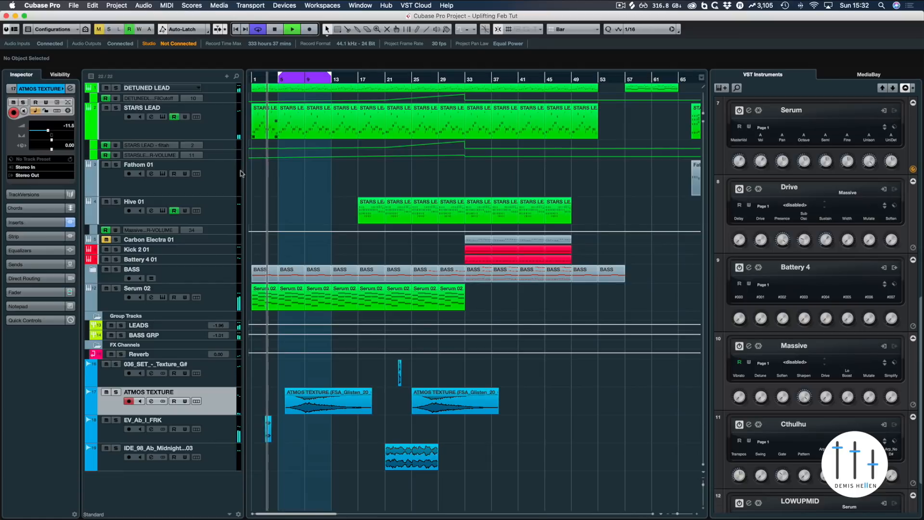
key(space)
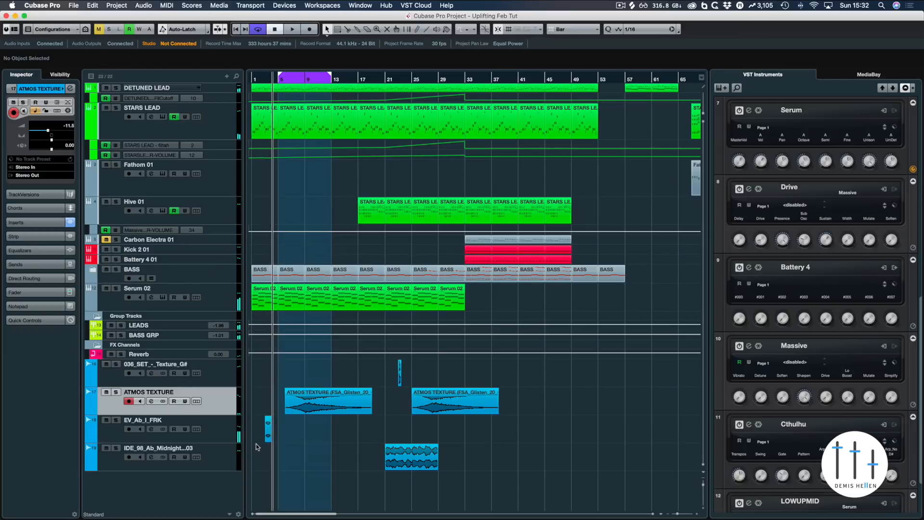
Step: Play the project from the start once more and save it
key(F3)
drag(733, 197, 759, 195)
key(F3)
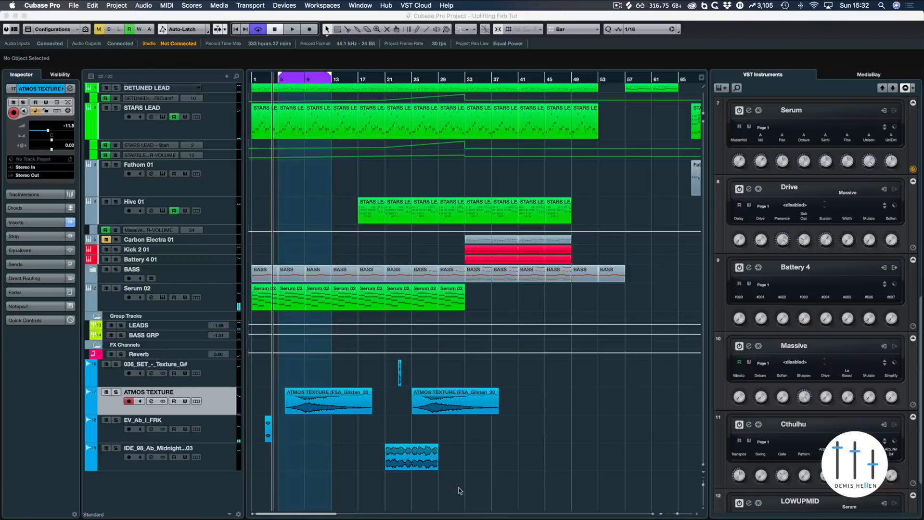
click(251, 79)
key(space)
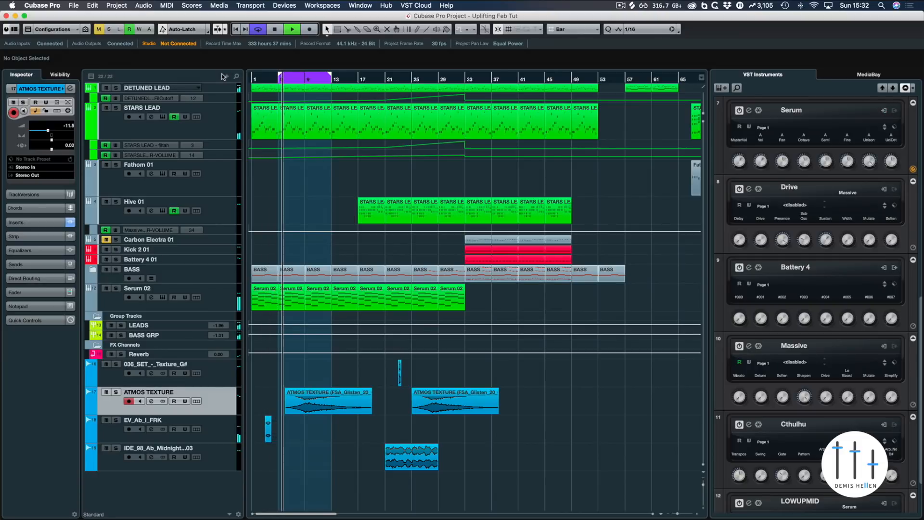
key(space)
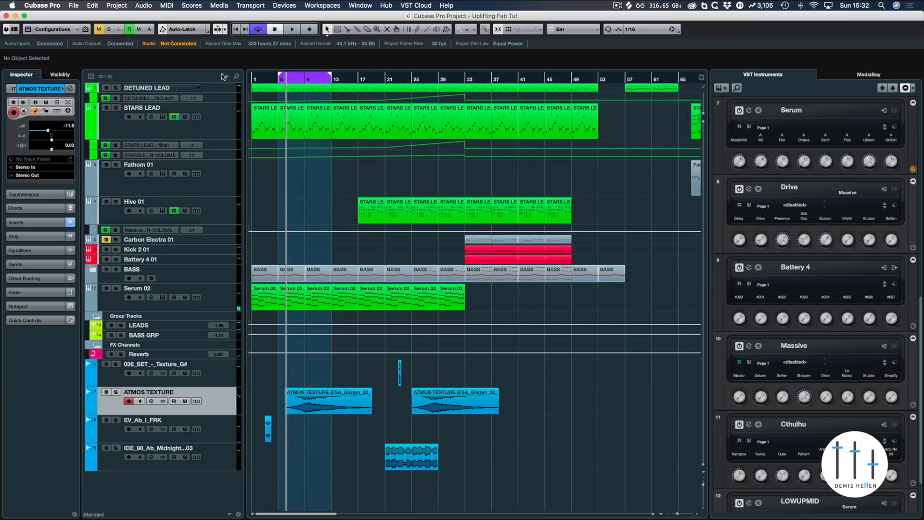
key(super+s)
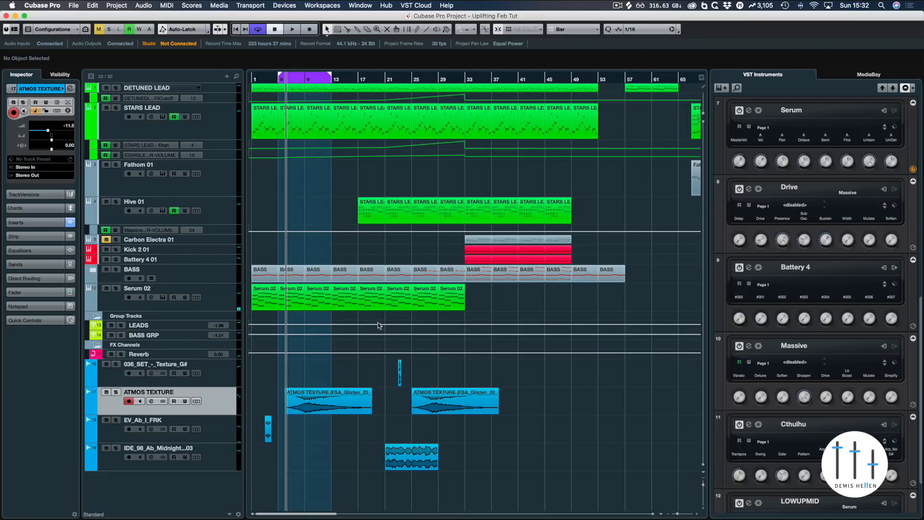